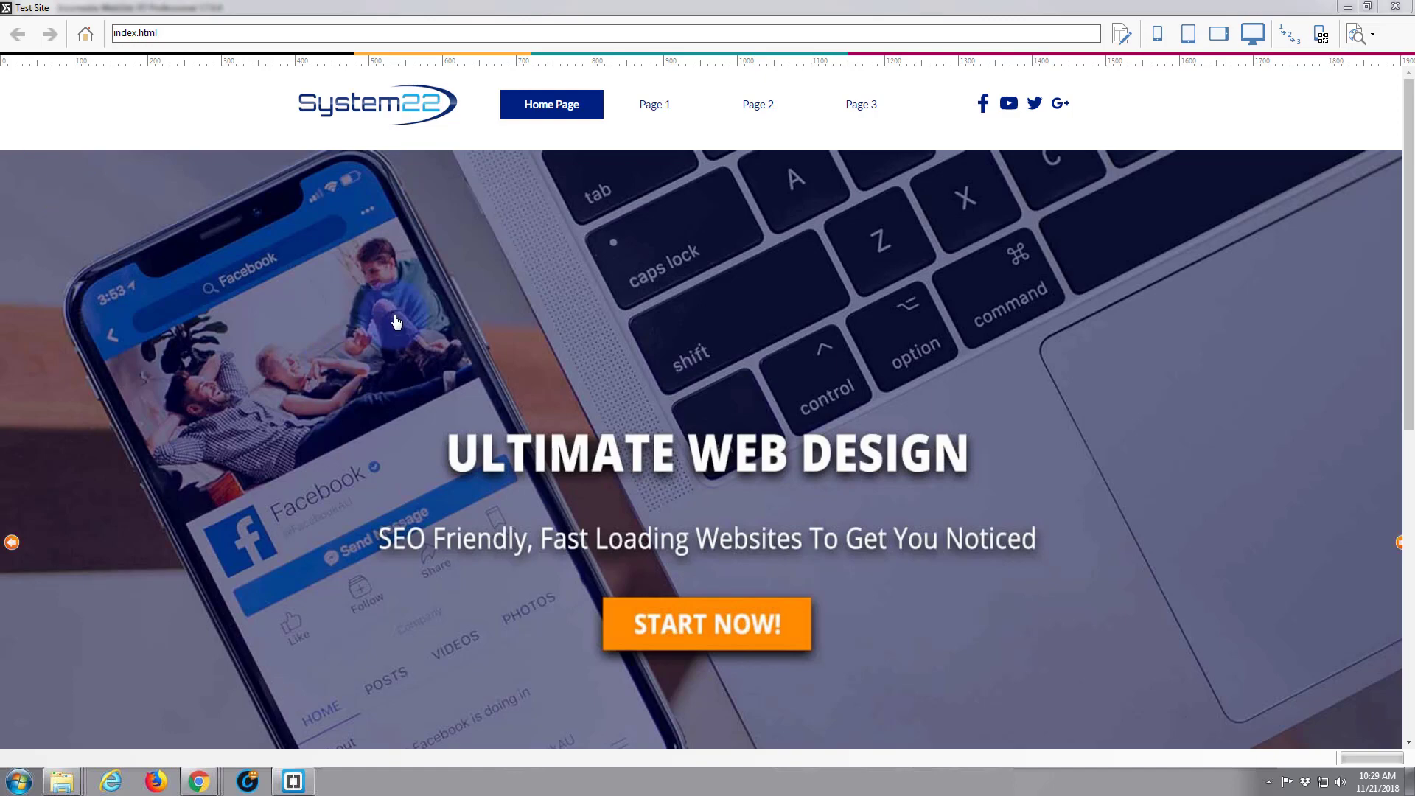
Step: Scroll the site preview down and up twice to watch the sticky header, then close the preview
click(329, 378)
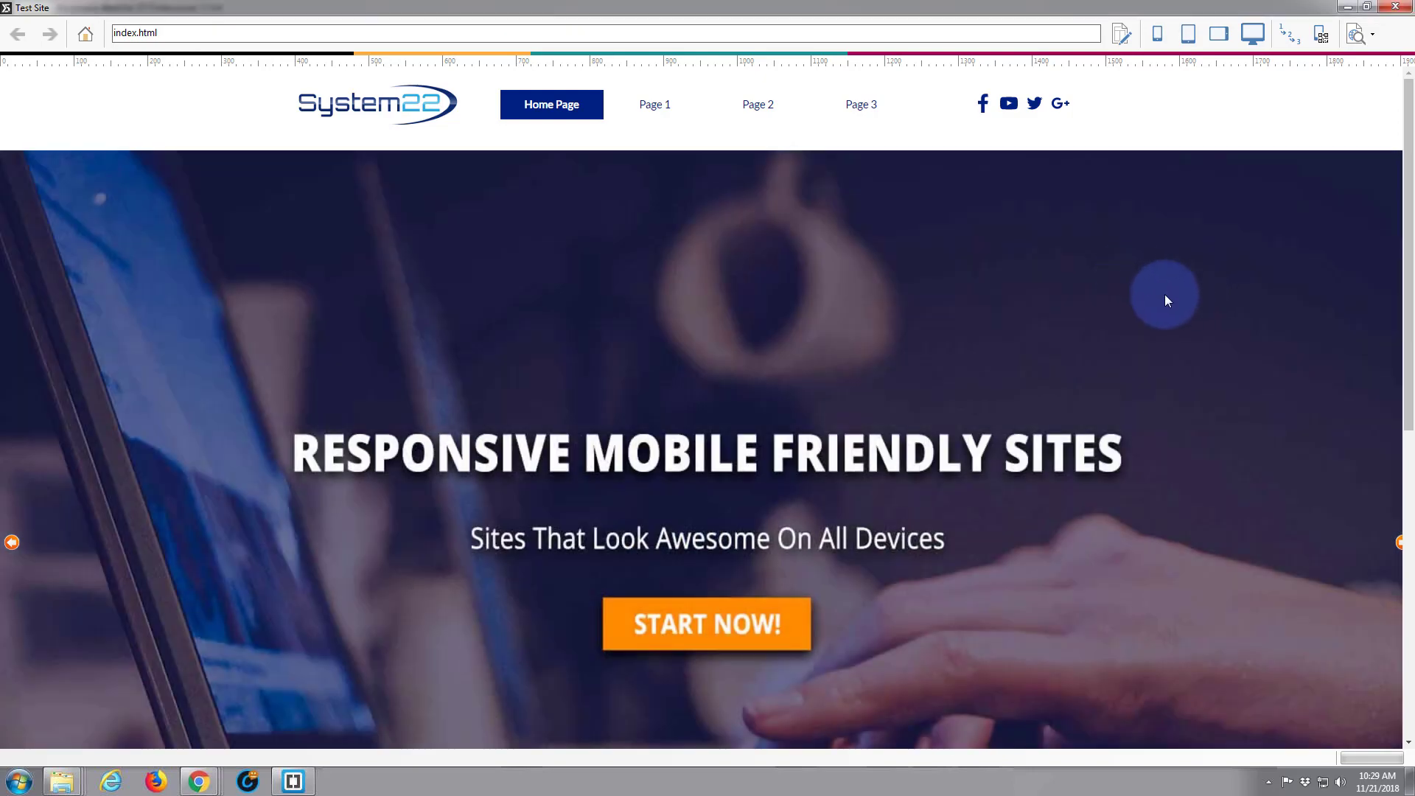
scroll(1164, 294, down, 4)
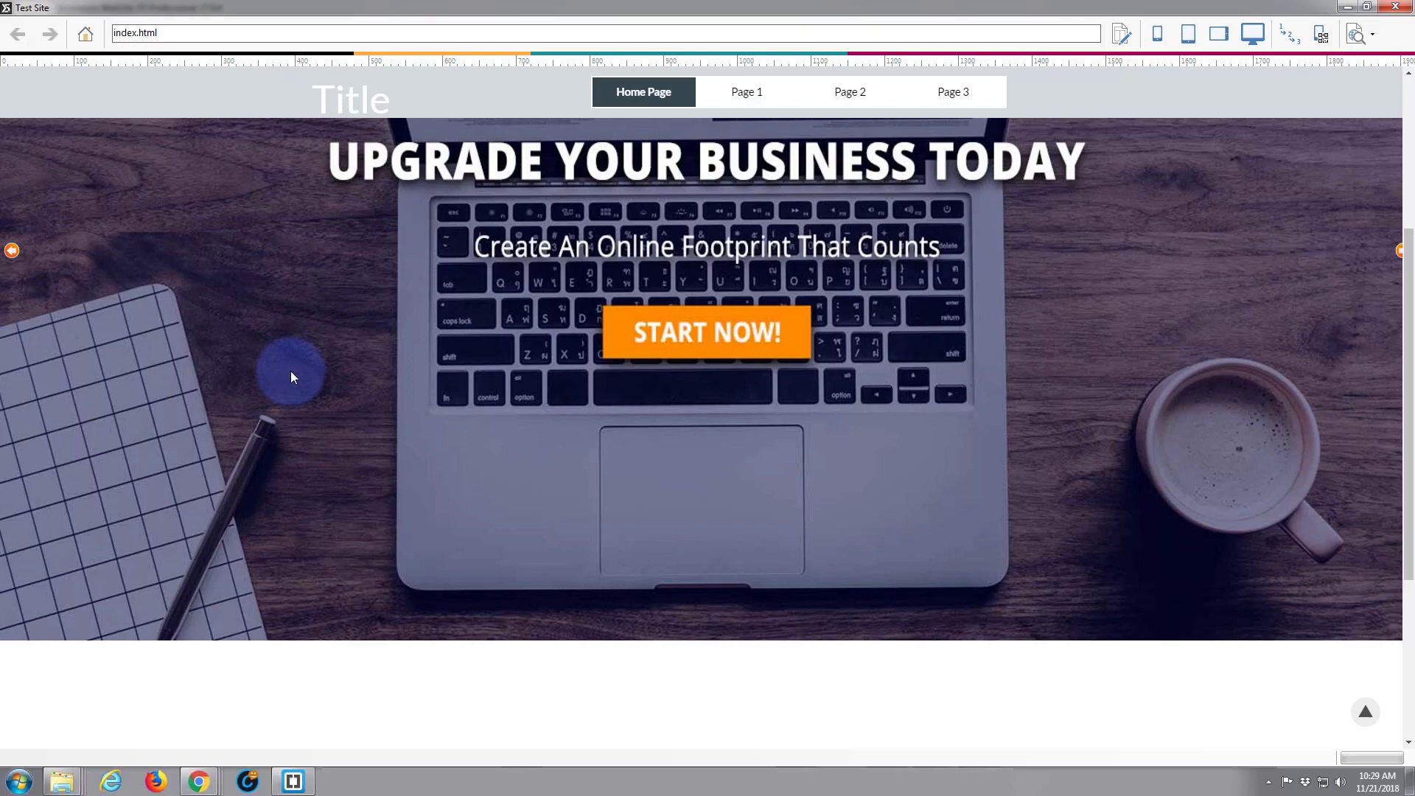
scroll(290, 374, up, 4)
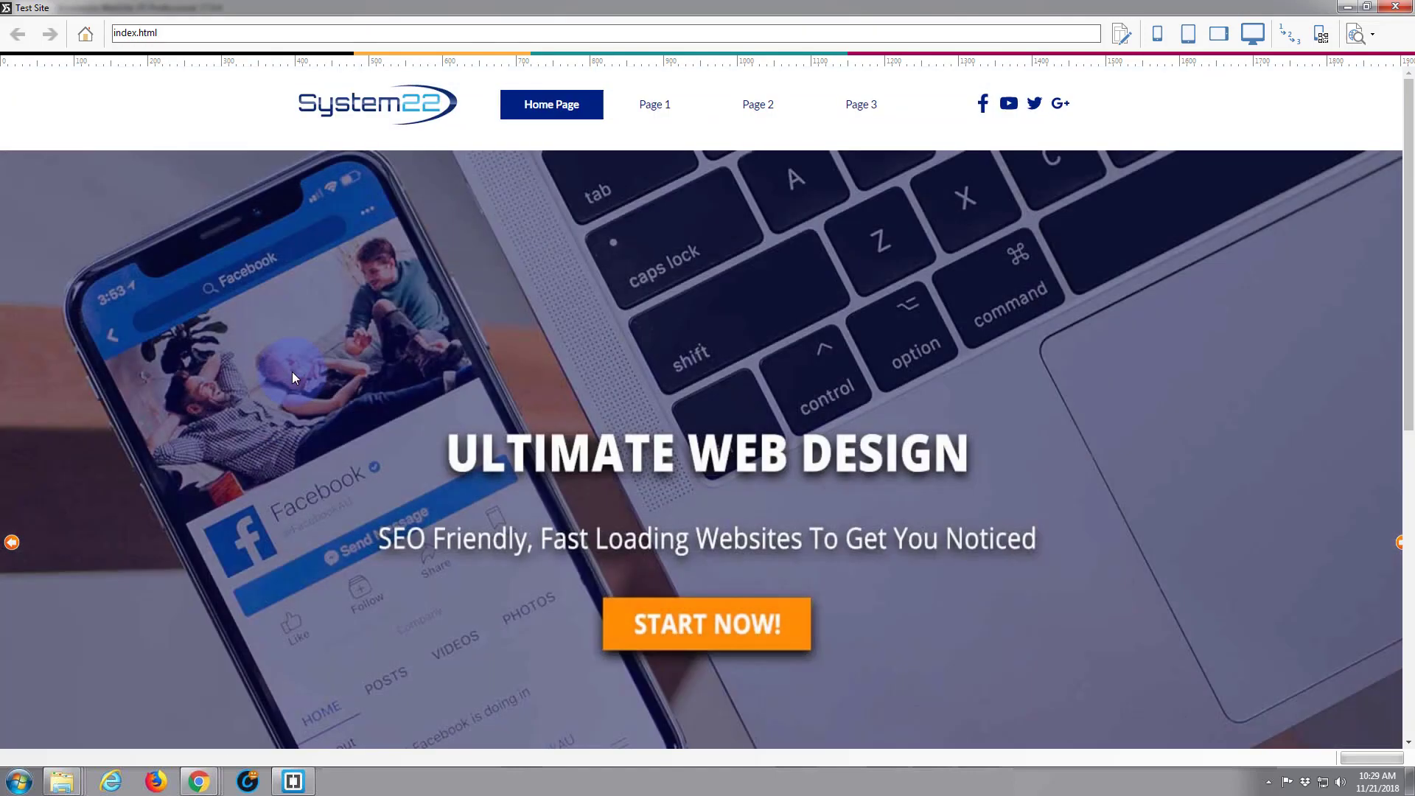
scroll(170, 298, down, 2)
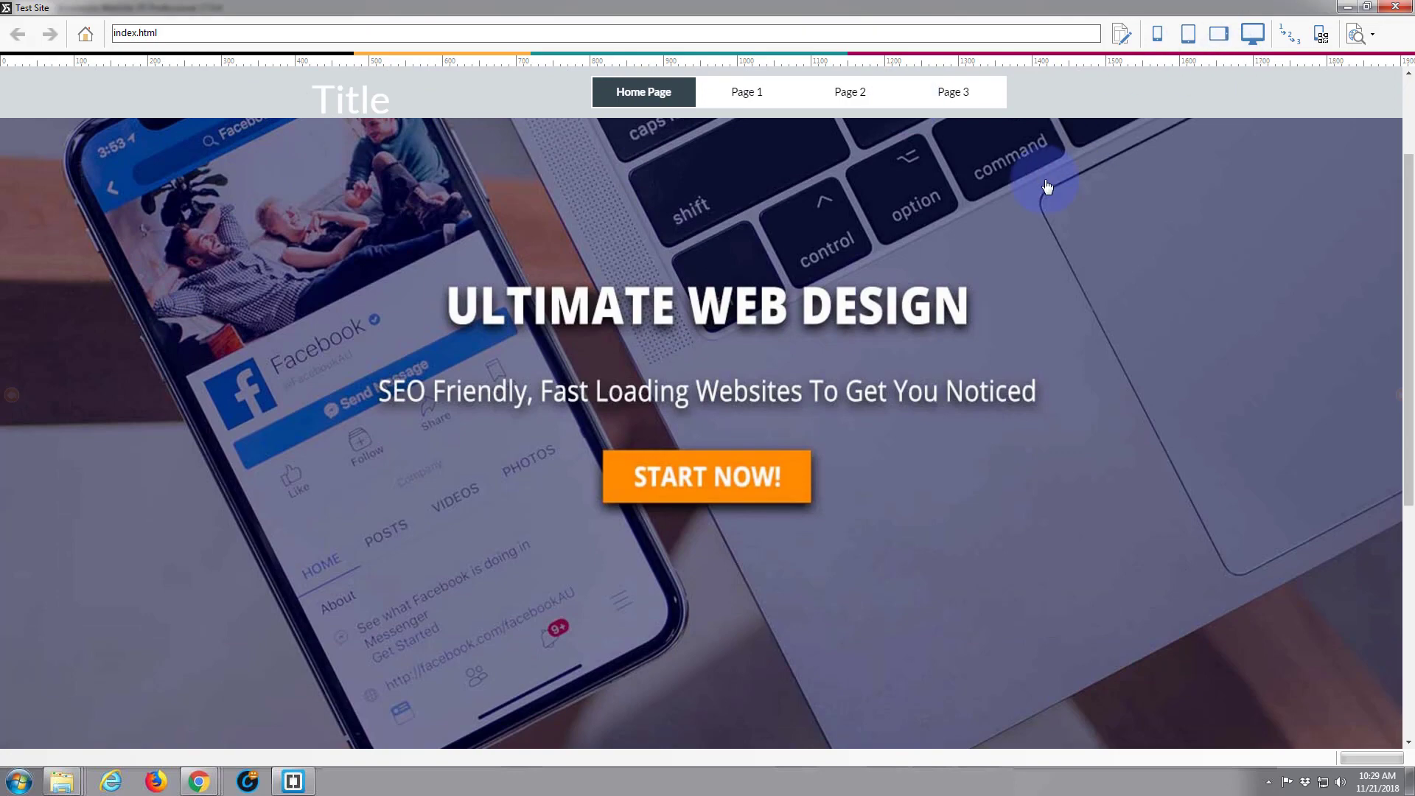
scroll(1010, 265, up, 2)
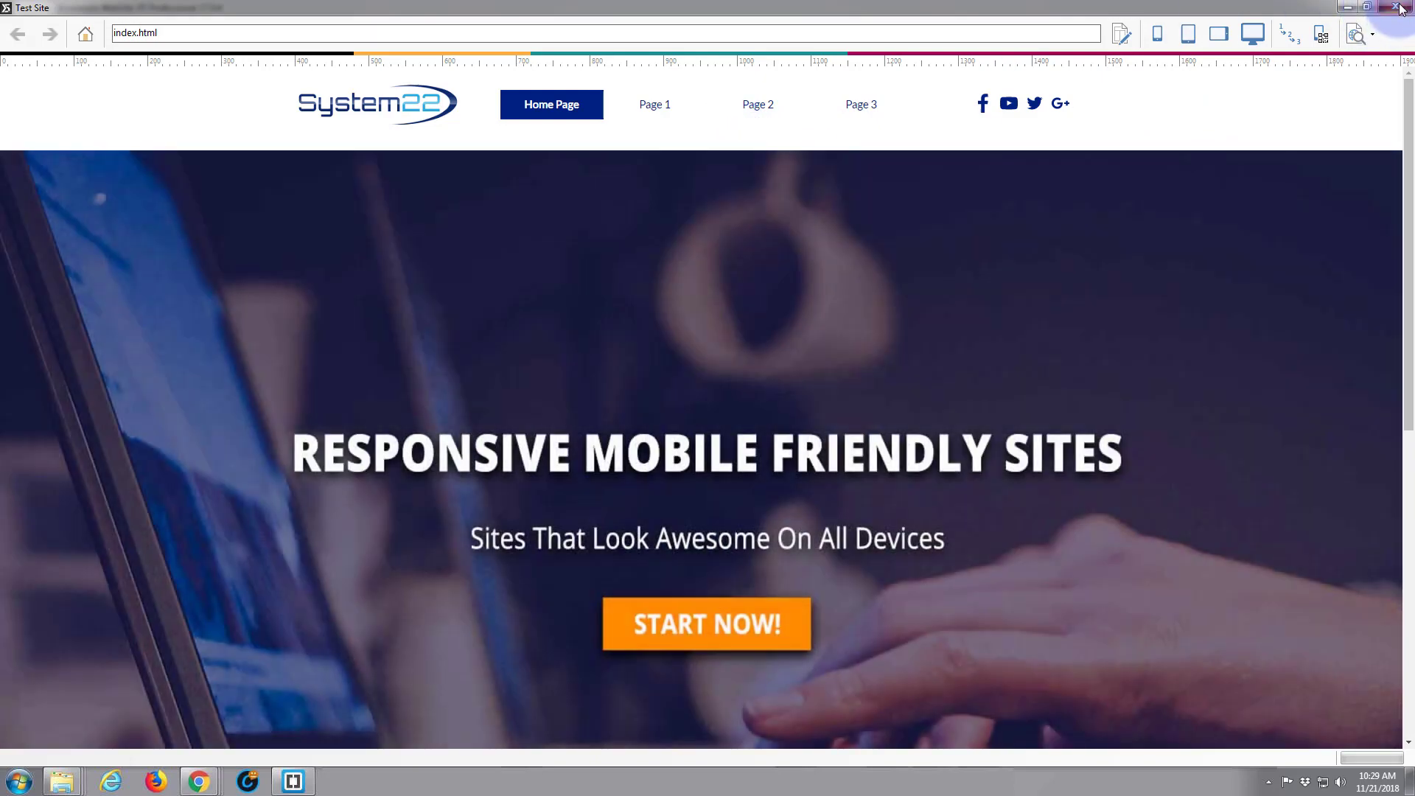
click(1397, 7)
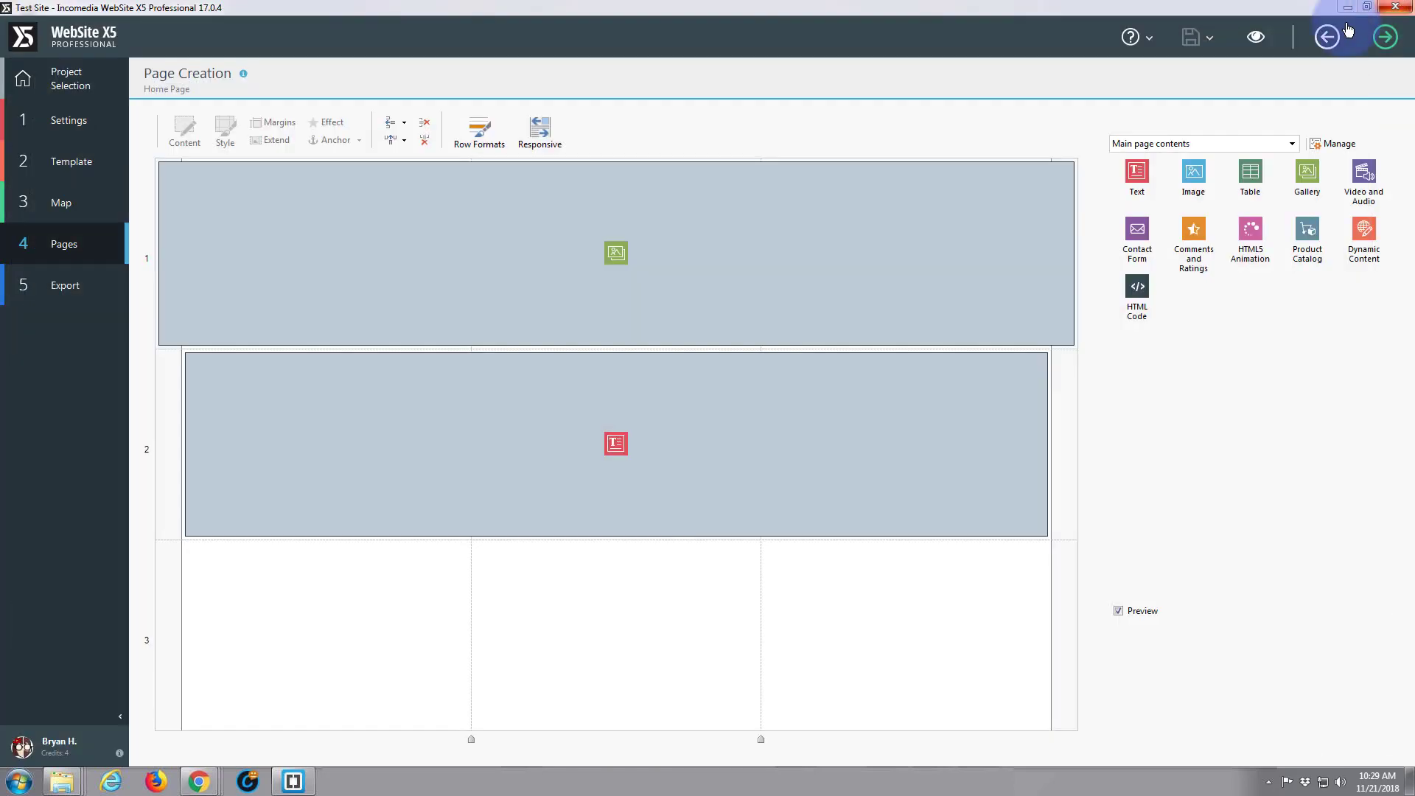
Step: In Template > Sticky Bar, set the upper bar's Background Color to white
click(68, 165)
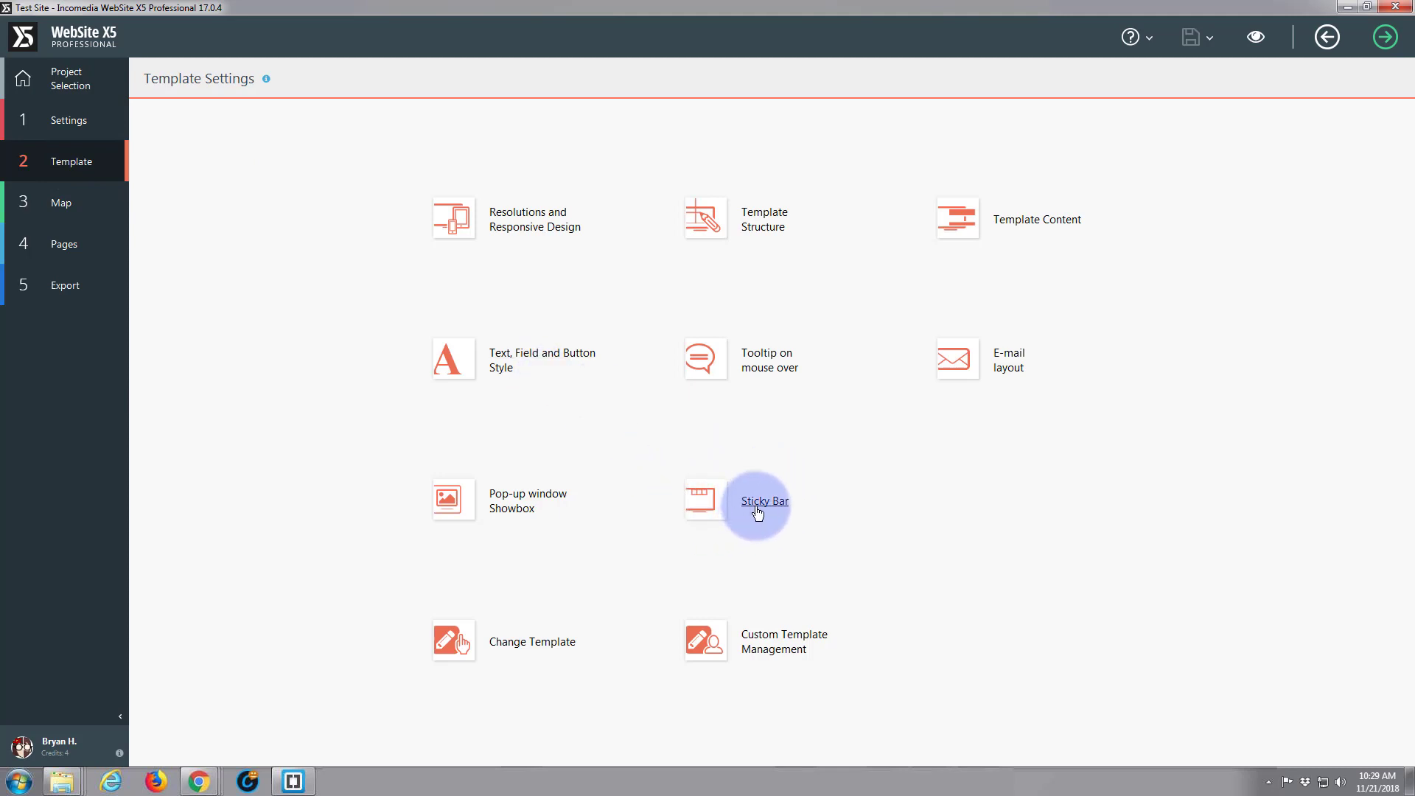
click(759, 511)
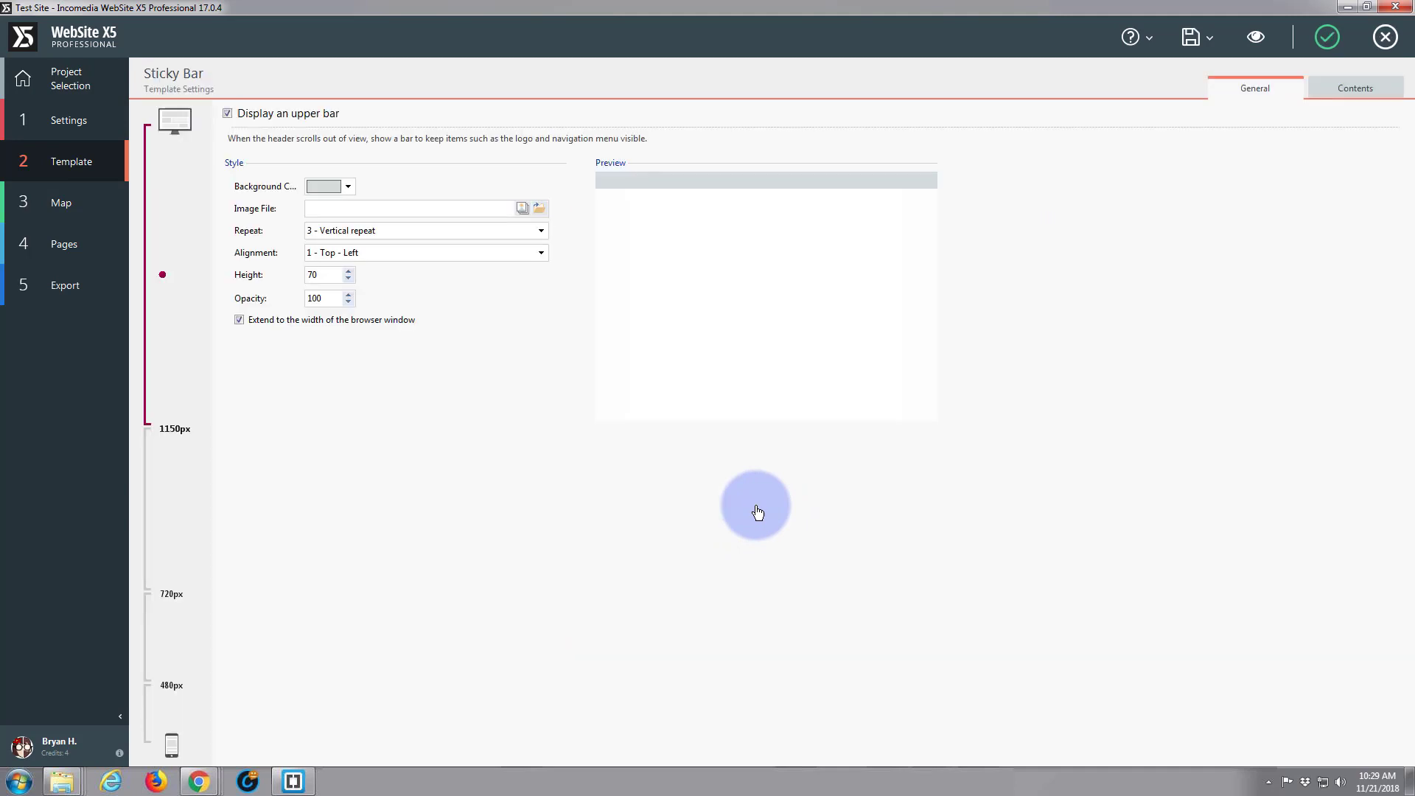
click(348, 187)
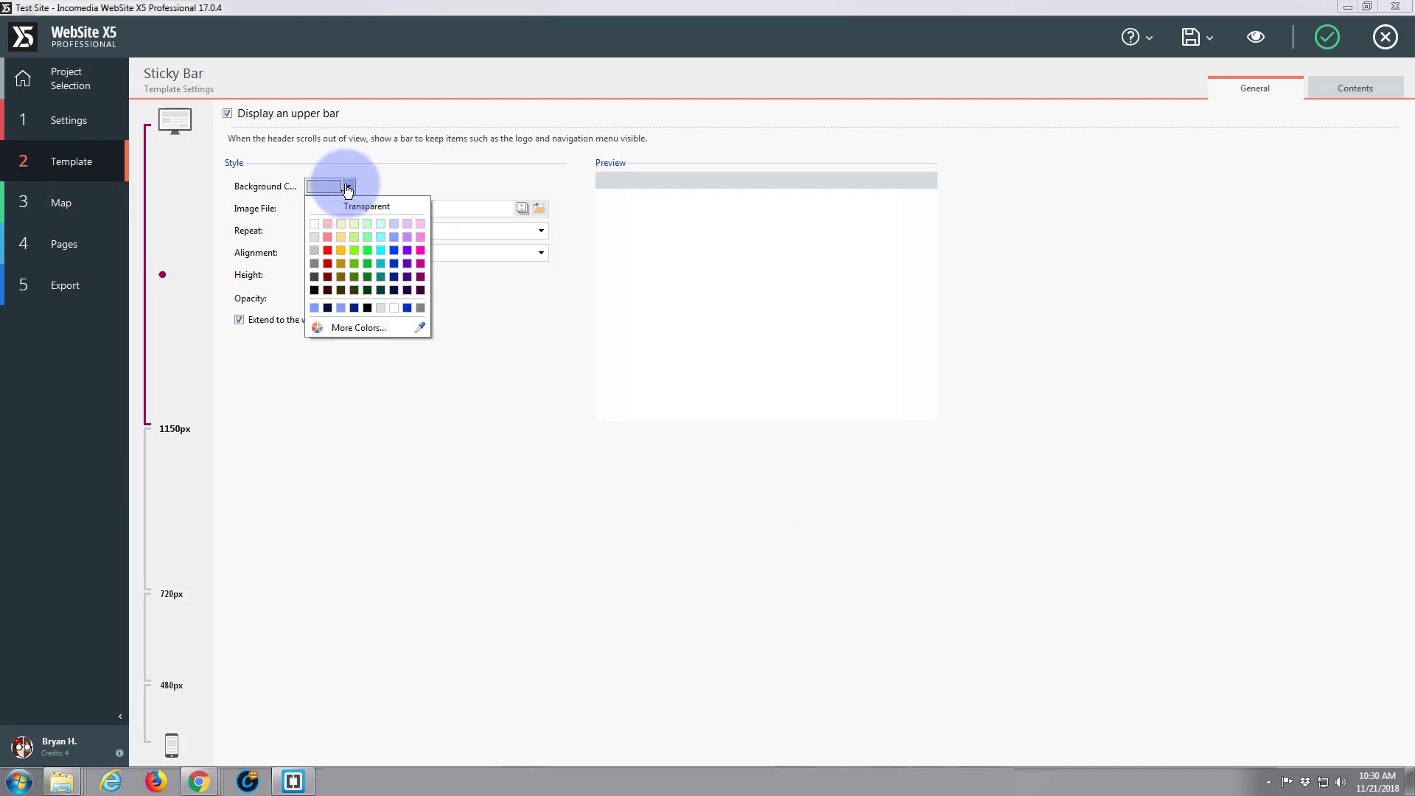
click(314, 224)
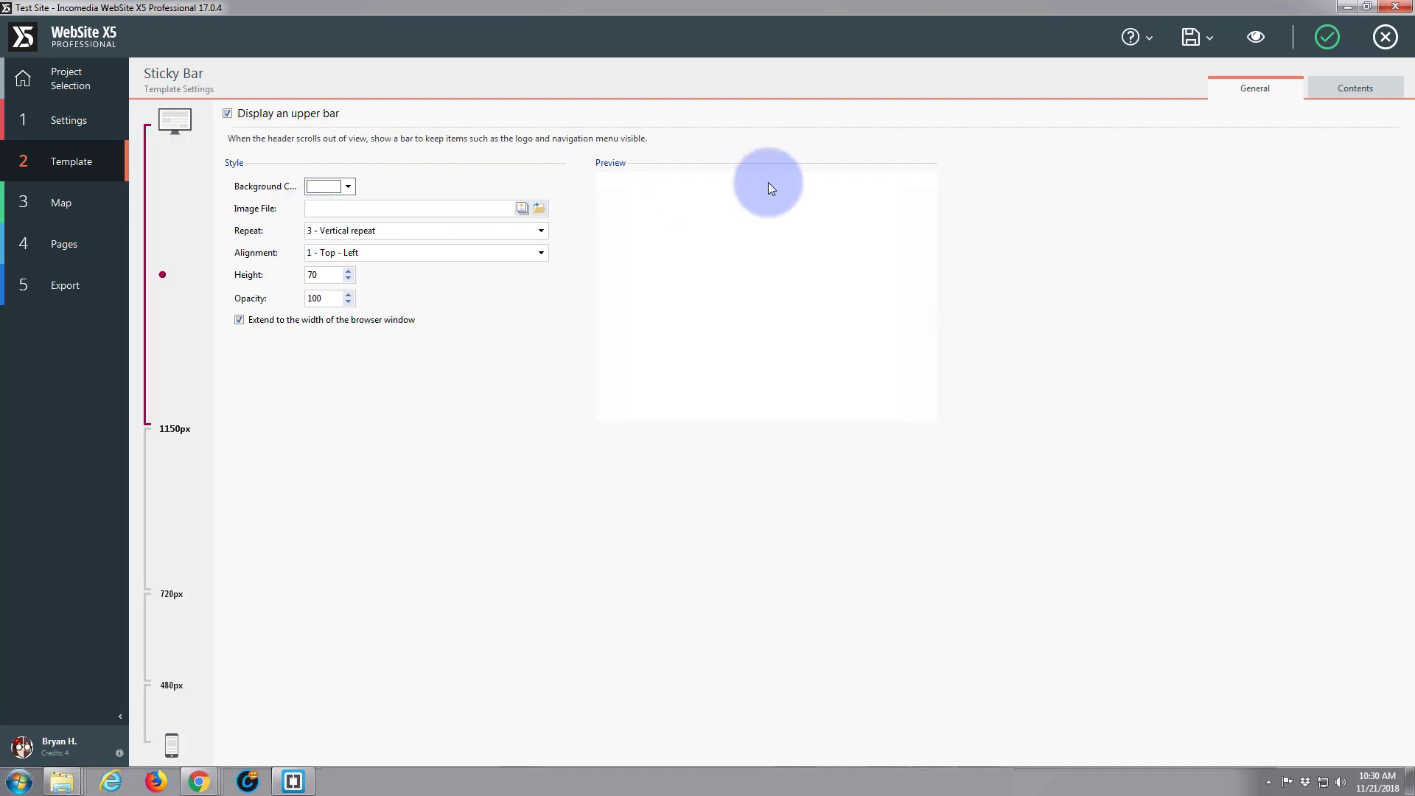
Step: Delete the sticky bar's Title object, drop an Image object in its place and open its settings
click(1364, 92)
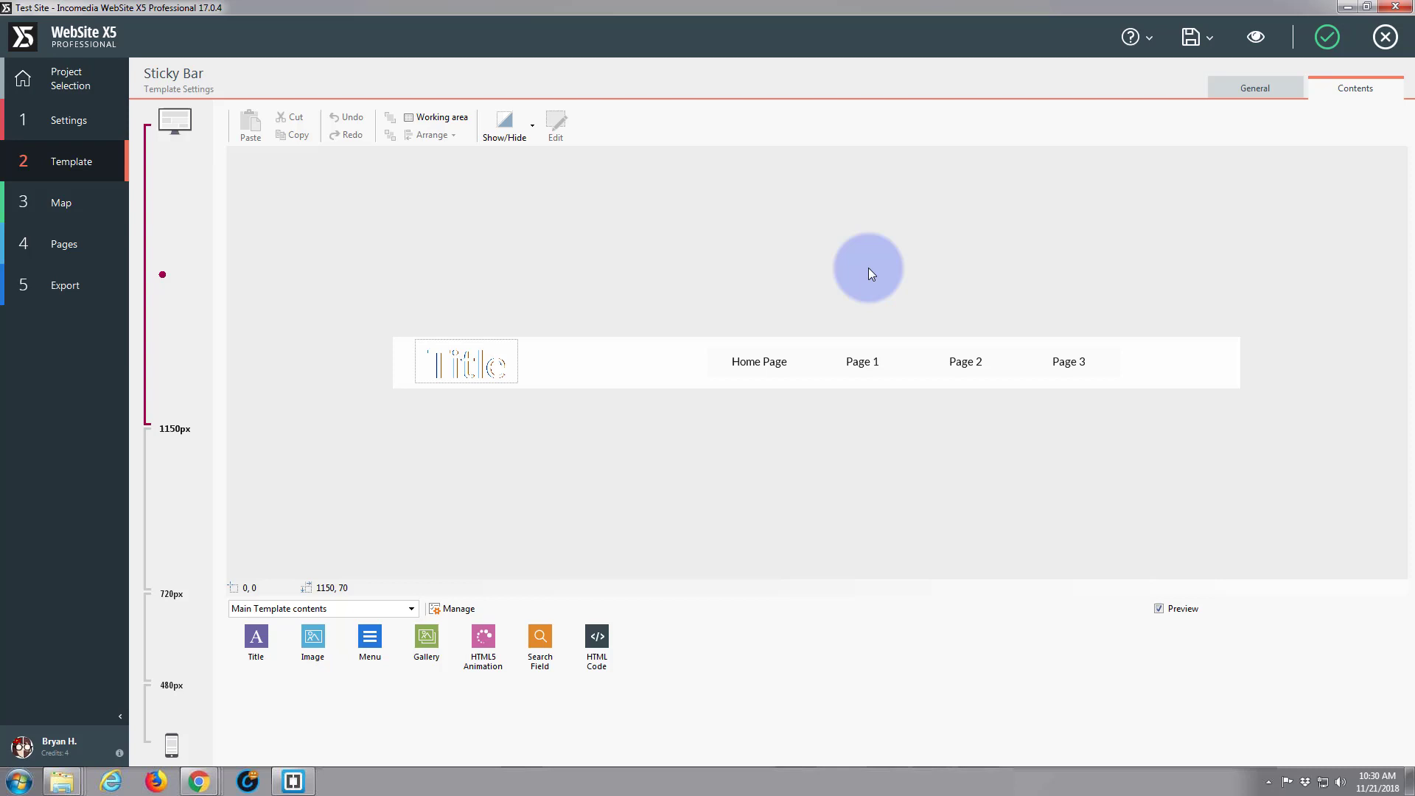
click(464, 369)
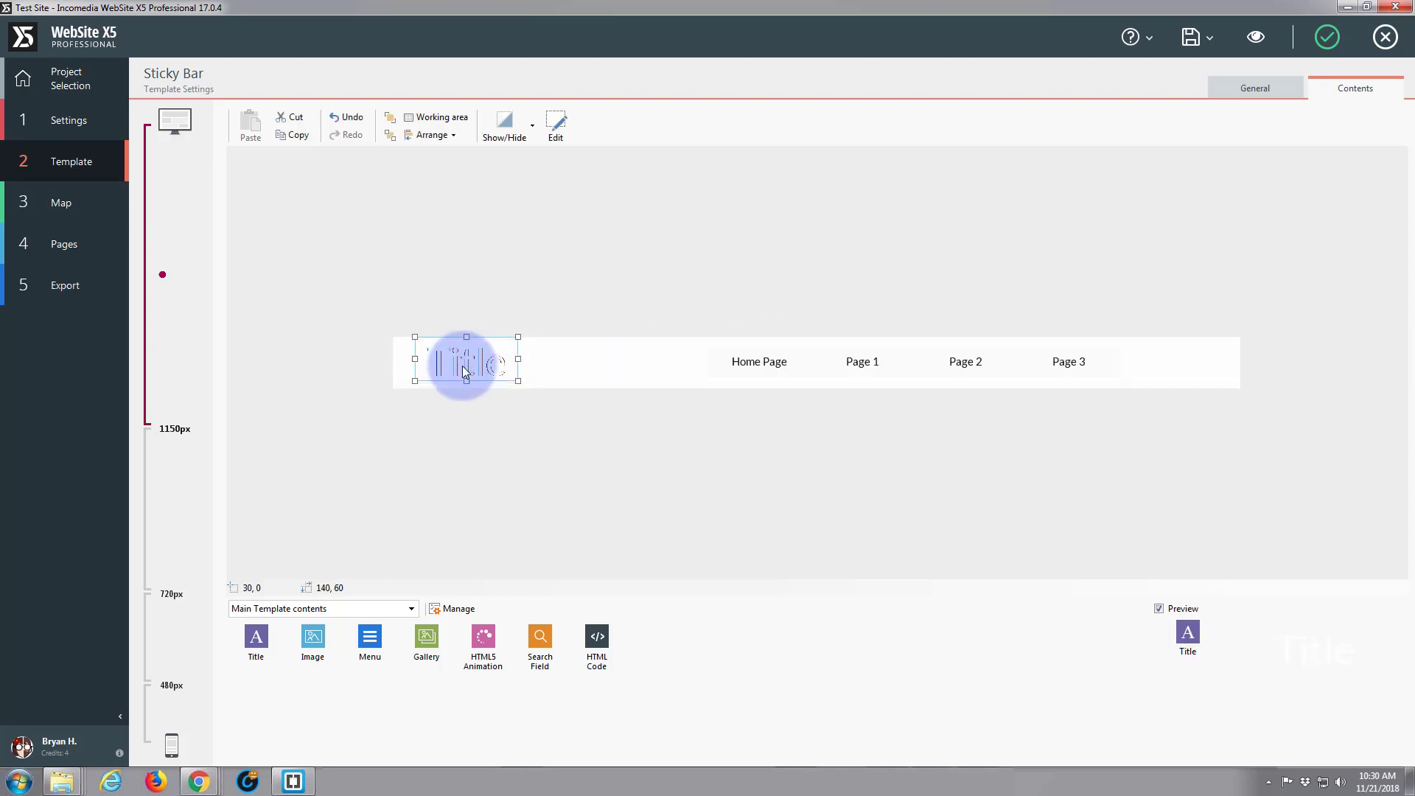
key(Delete)
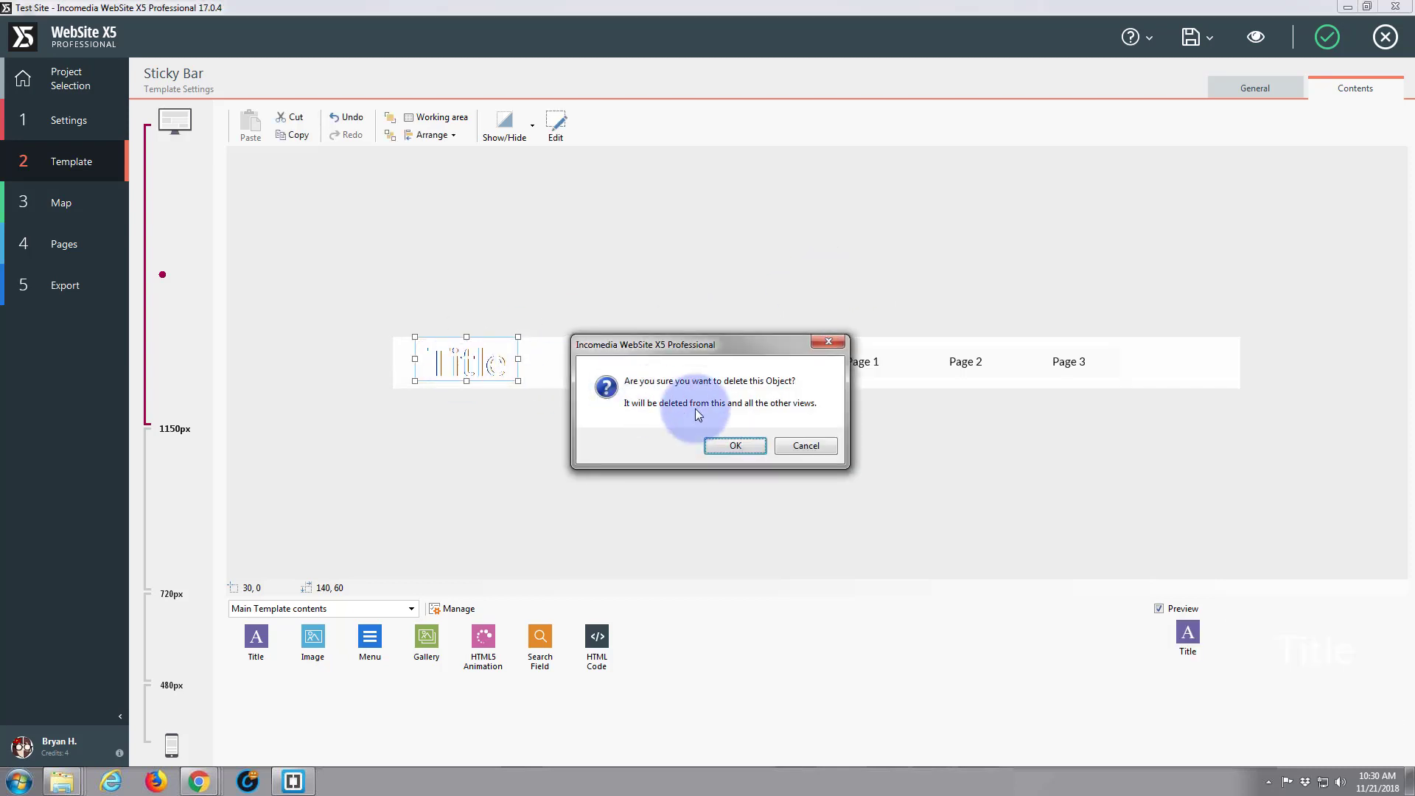
click(734, 449)
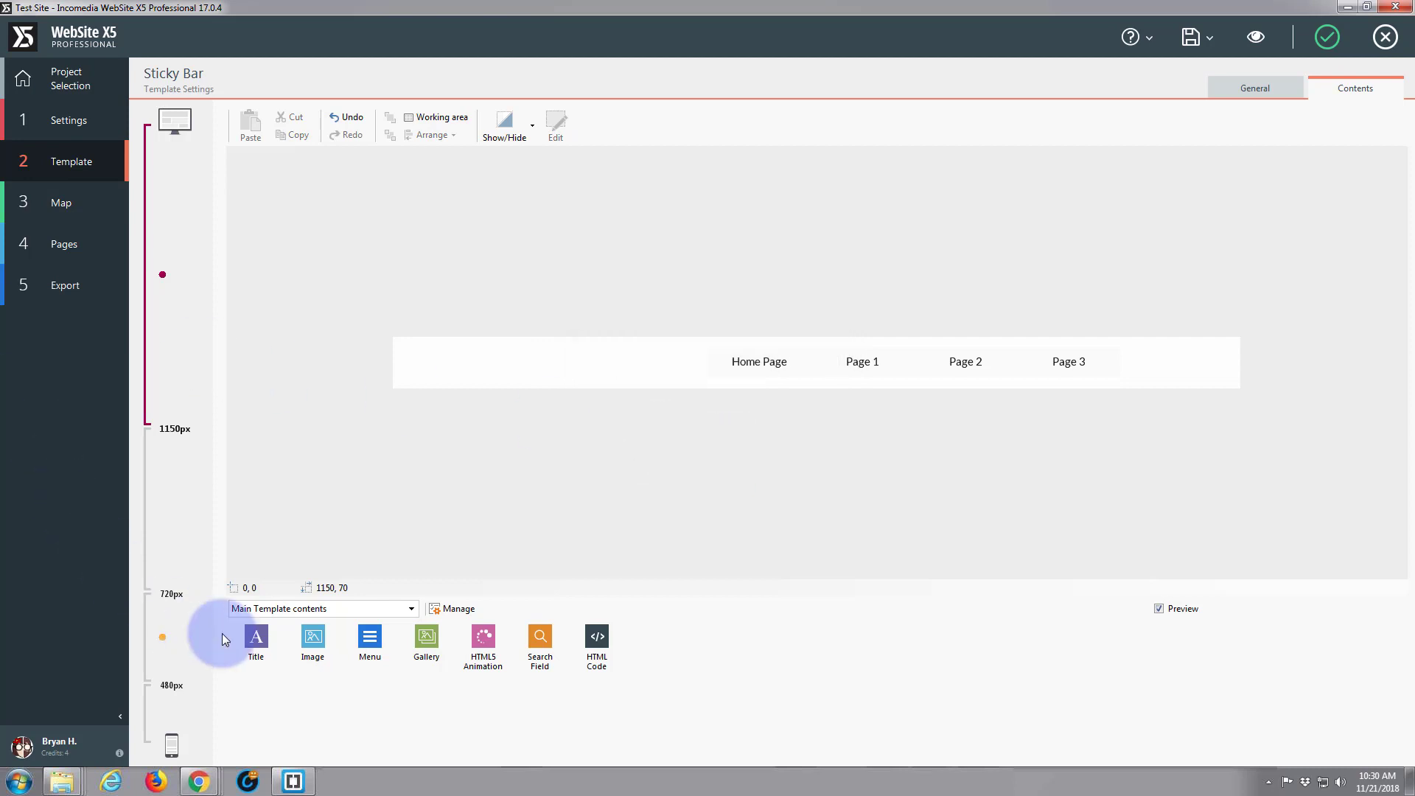
drag(313, 638, 487, 373)
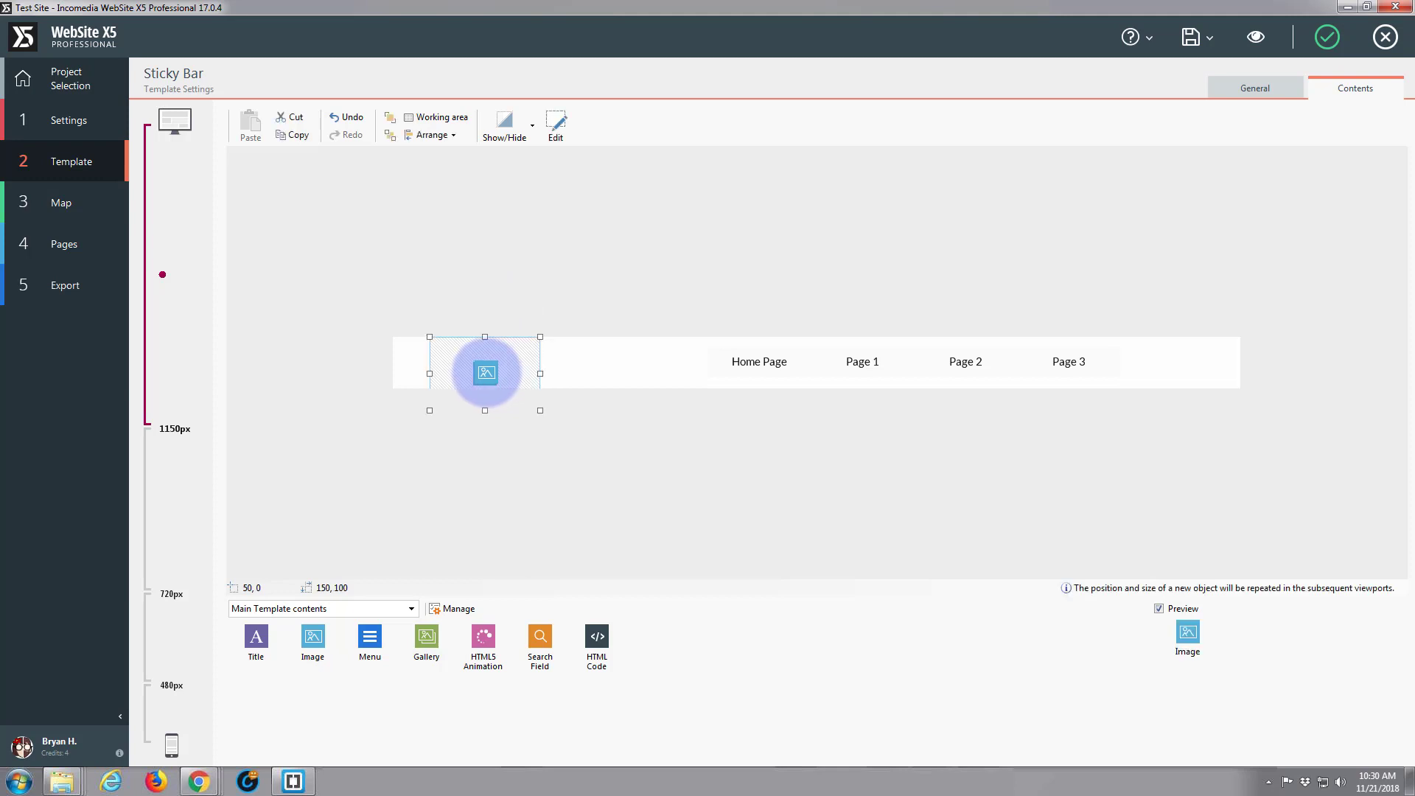
double_click(485, 374)
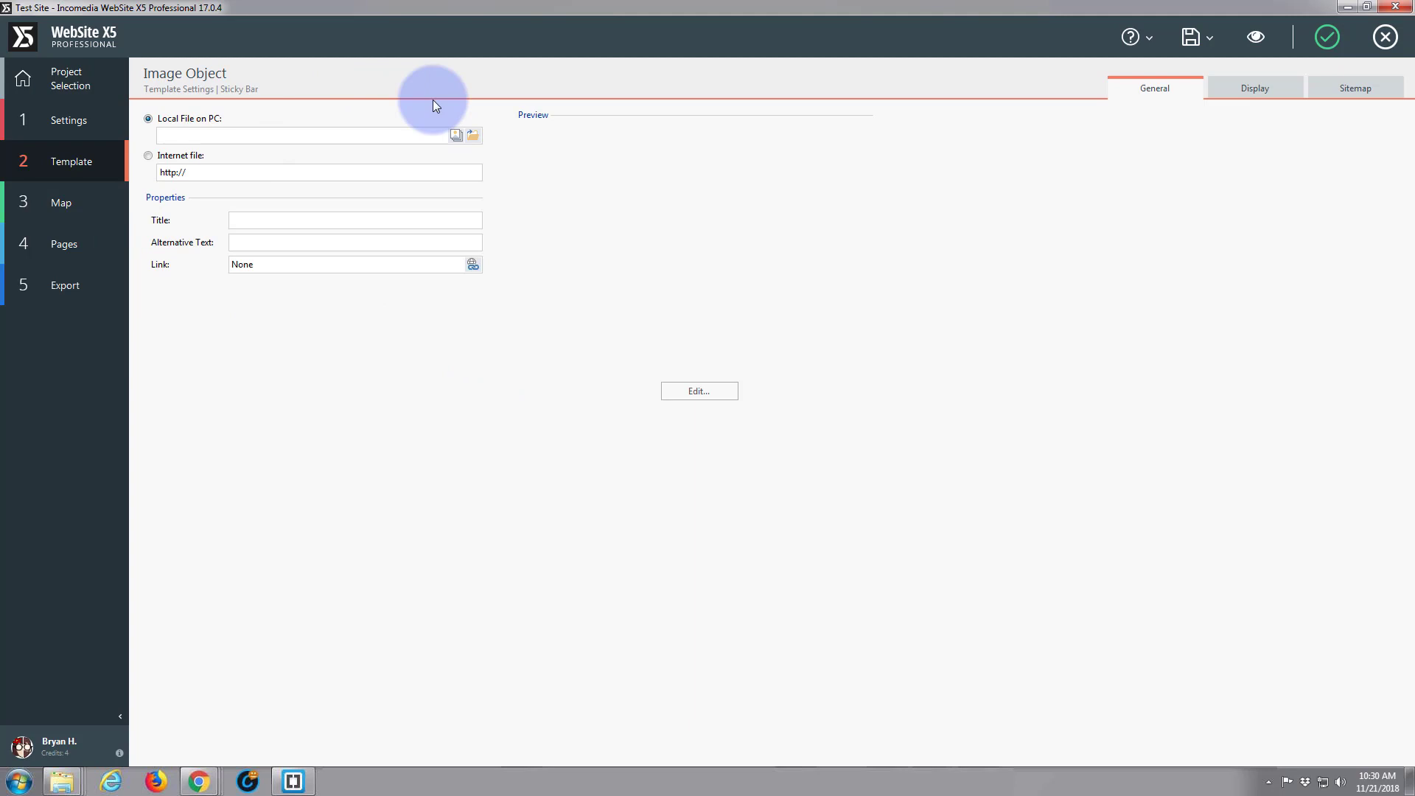
Step: Load the local file Logo50.png as the sticky bar image
click(473, 136)
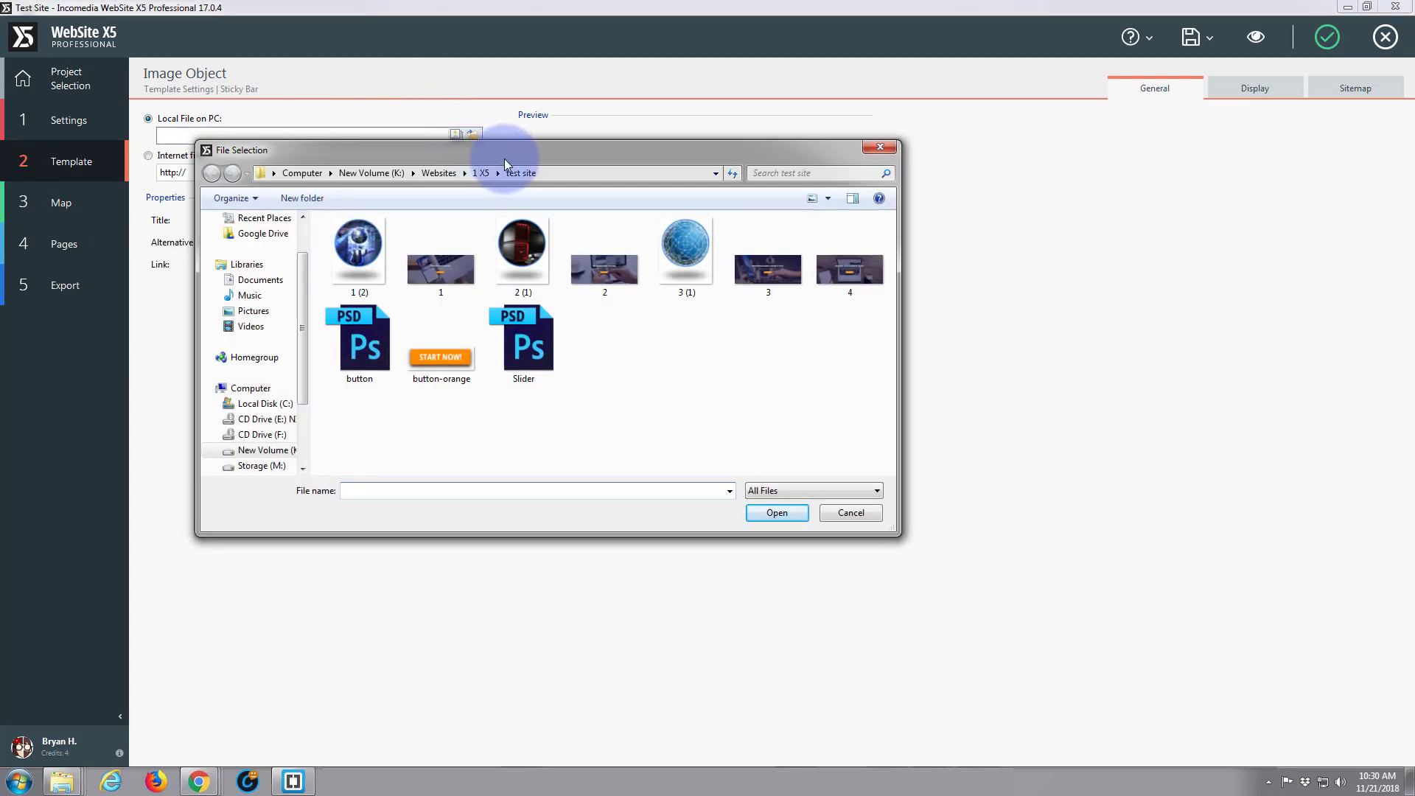
drag(504, 158, 0, 140)
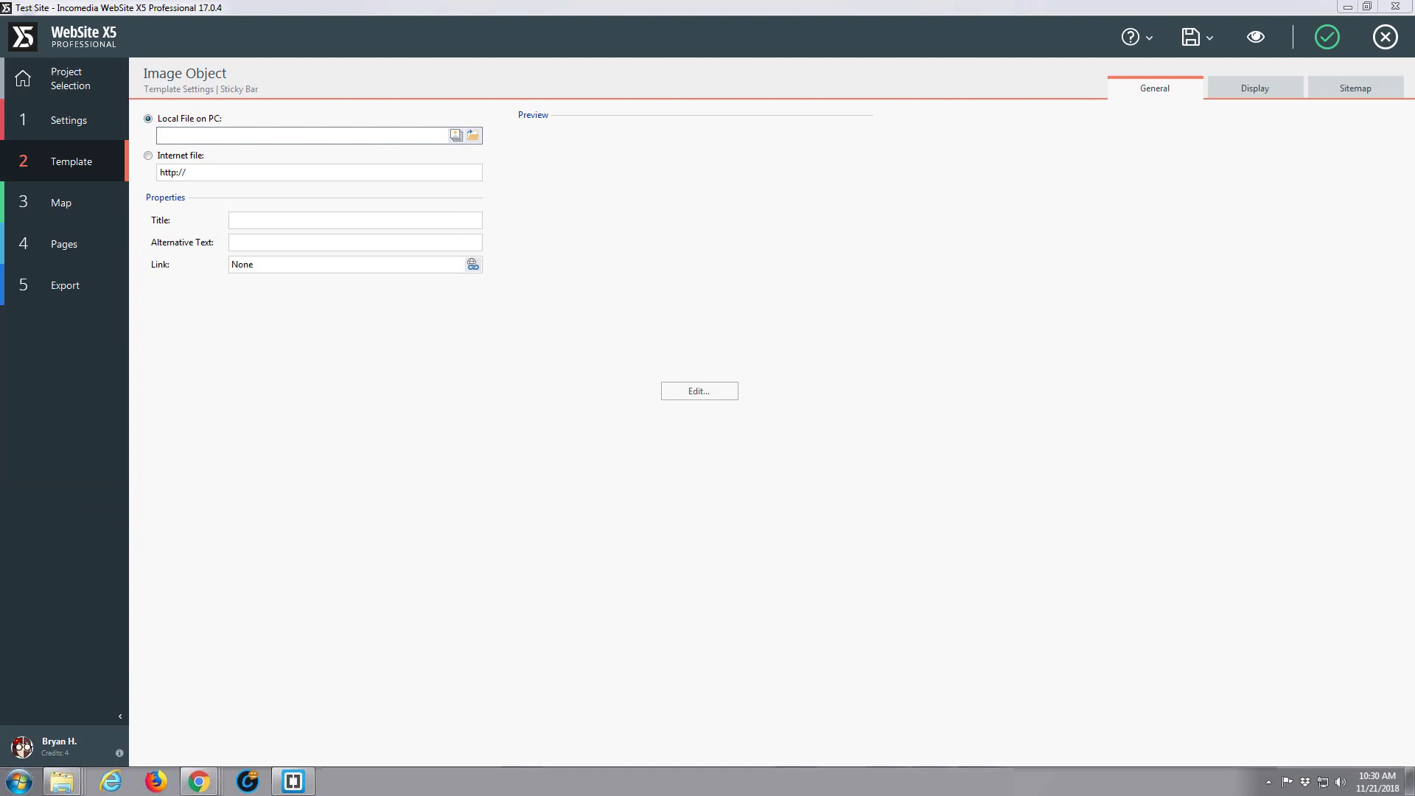
drag(0, 140, 427, 195)
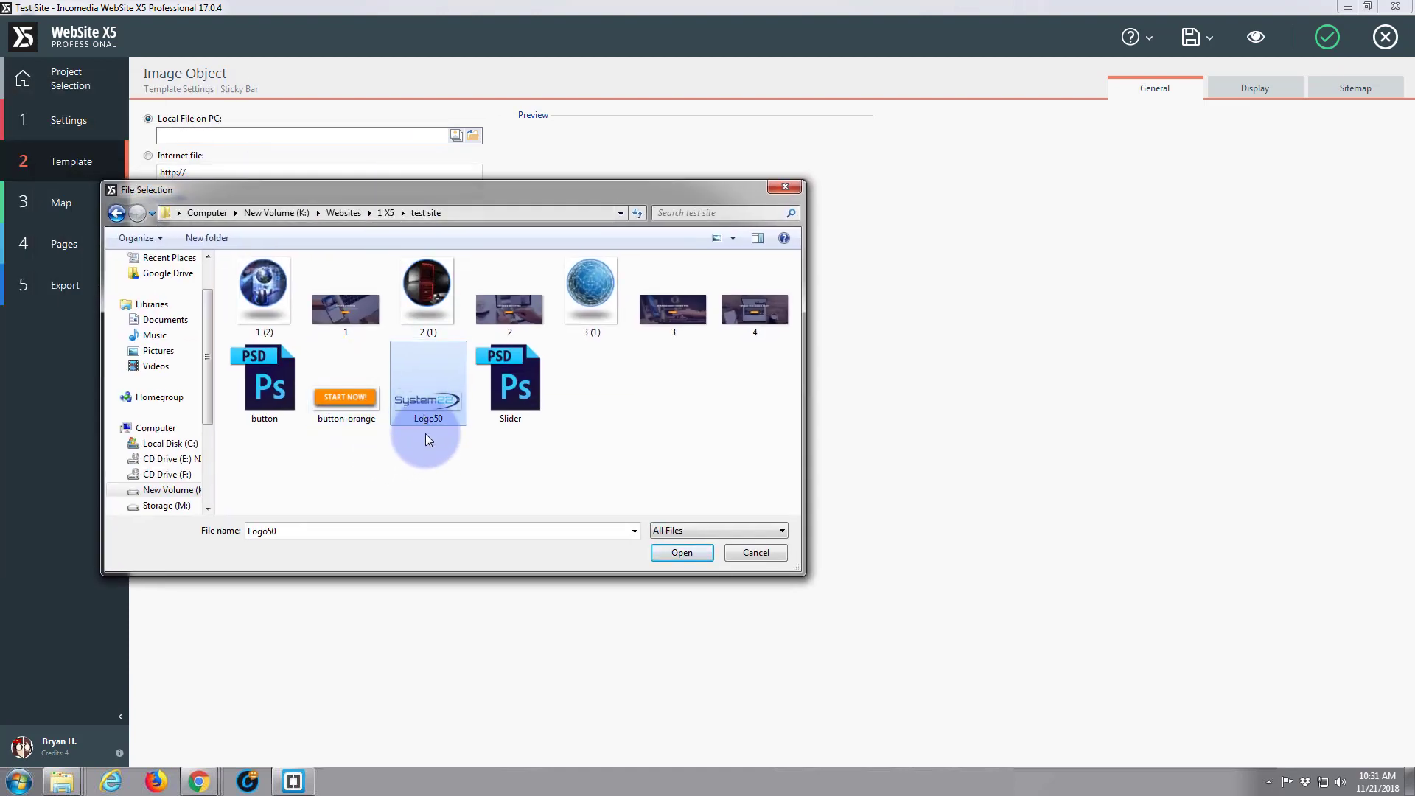
click(426, 407)
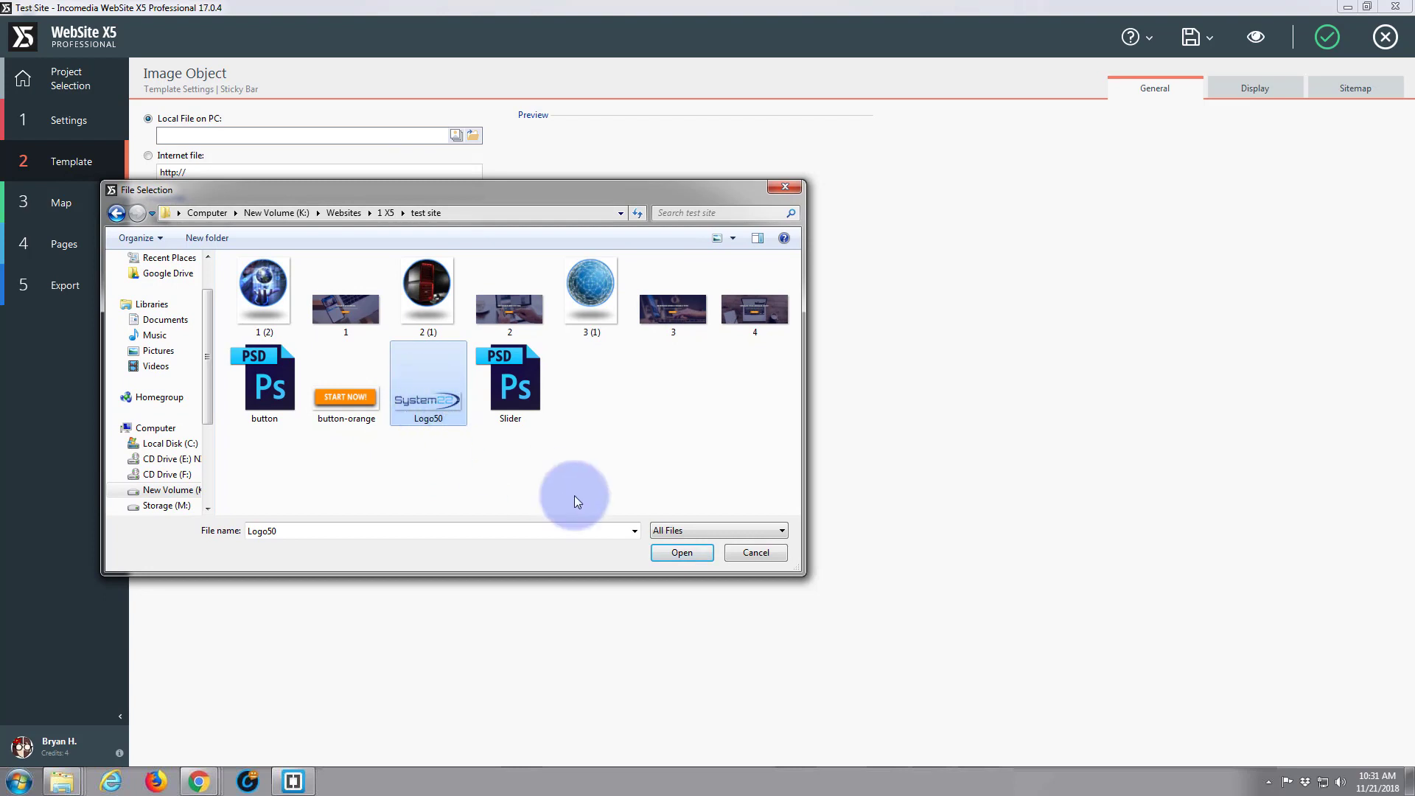
click(682, 553)
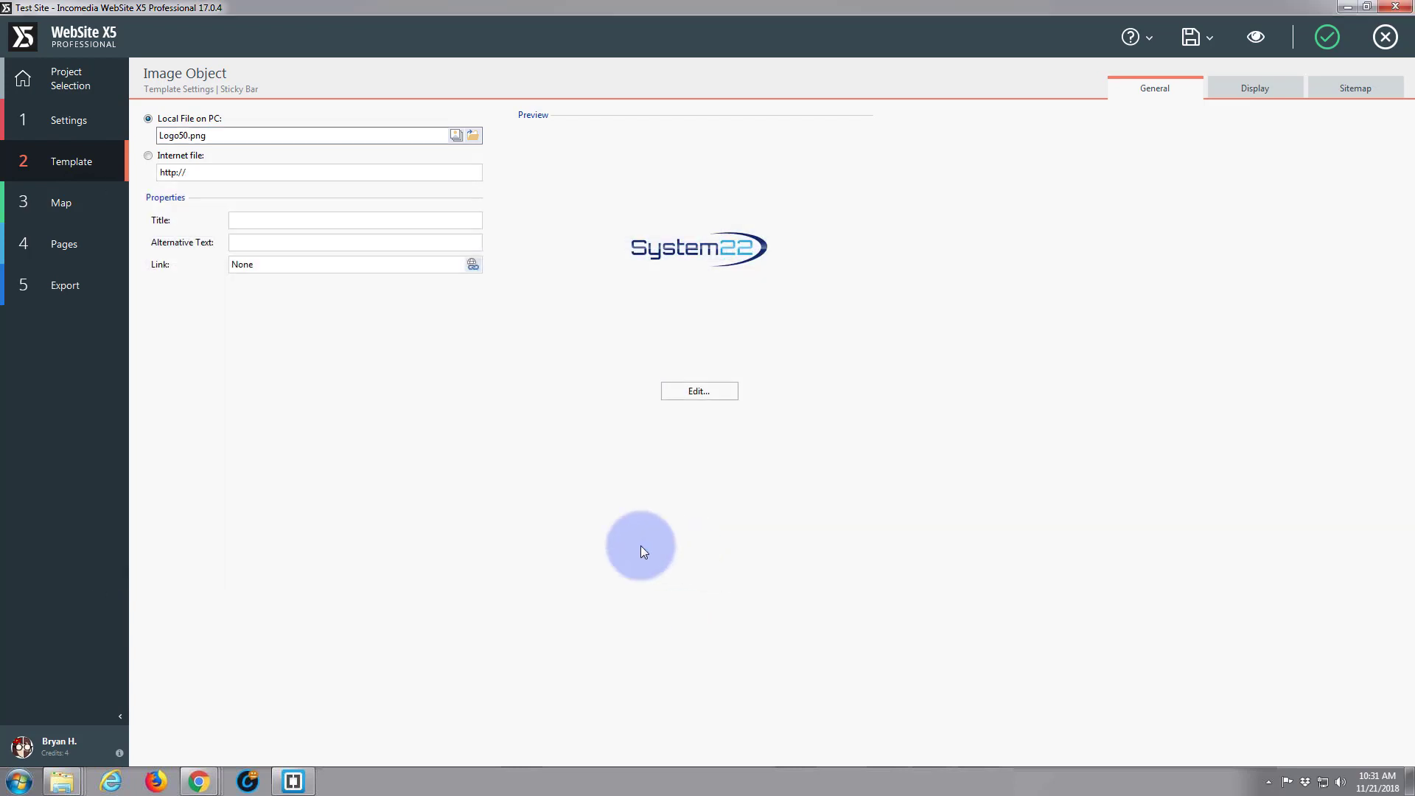
Step: Review the image's Display and Sitemap options, then go back to General
click(1255, 89)
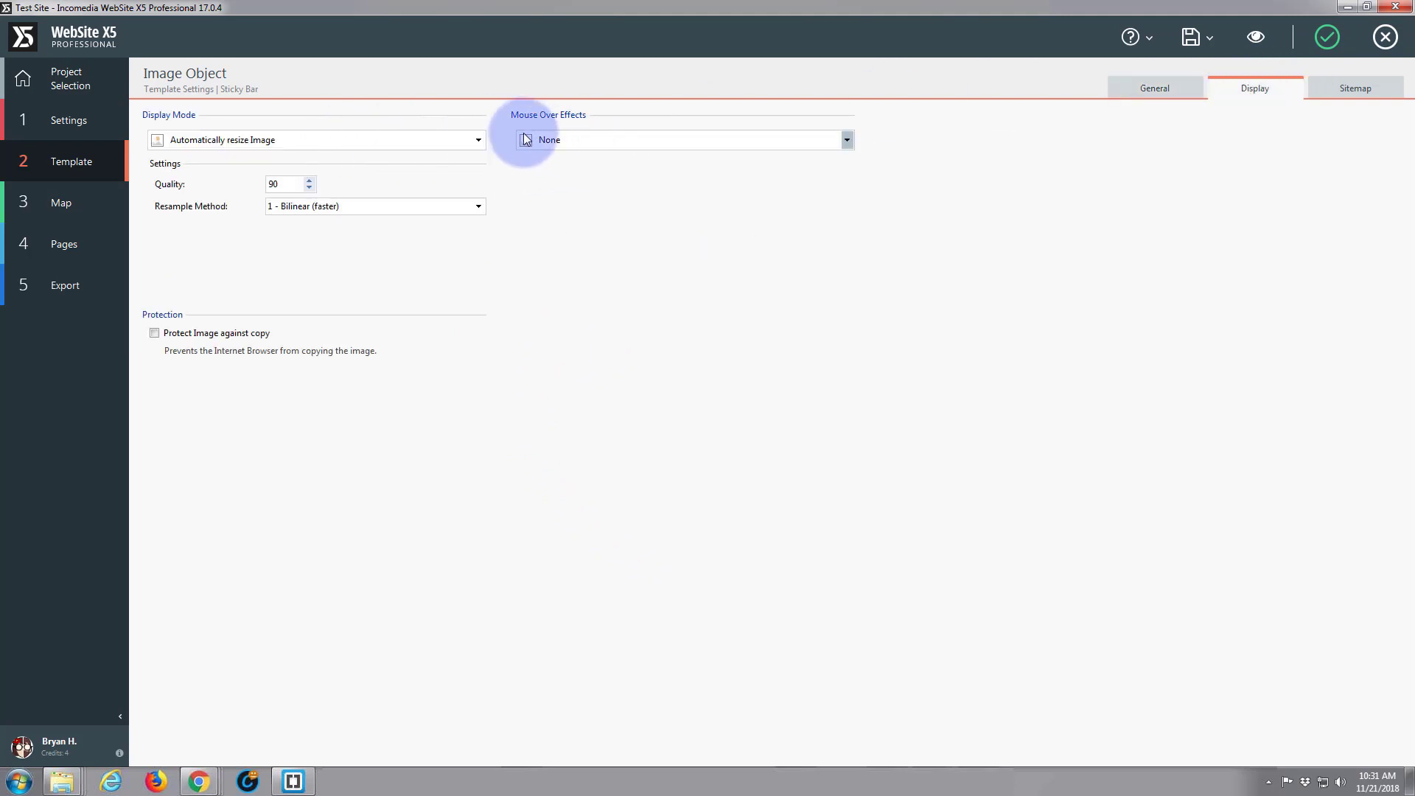
click(1357, 88)
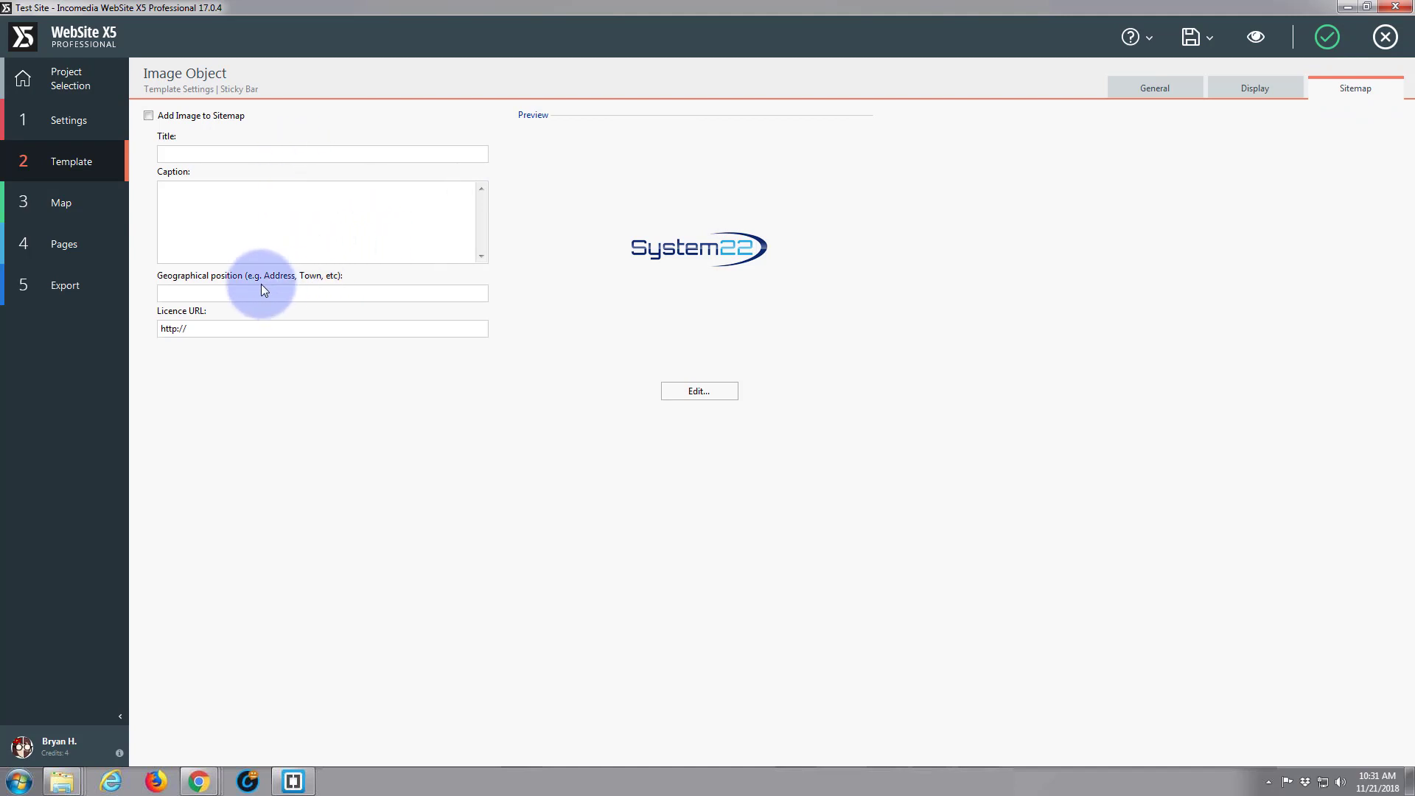
click(1167, 82)
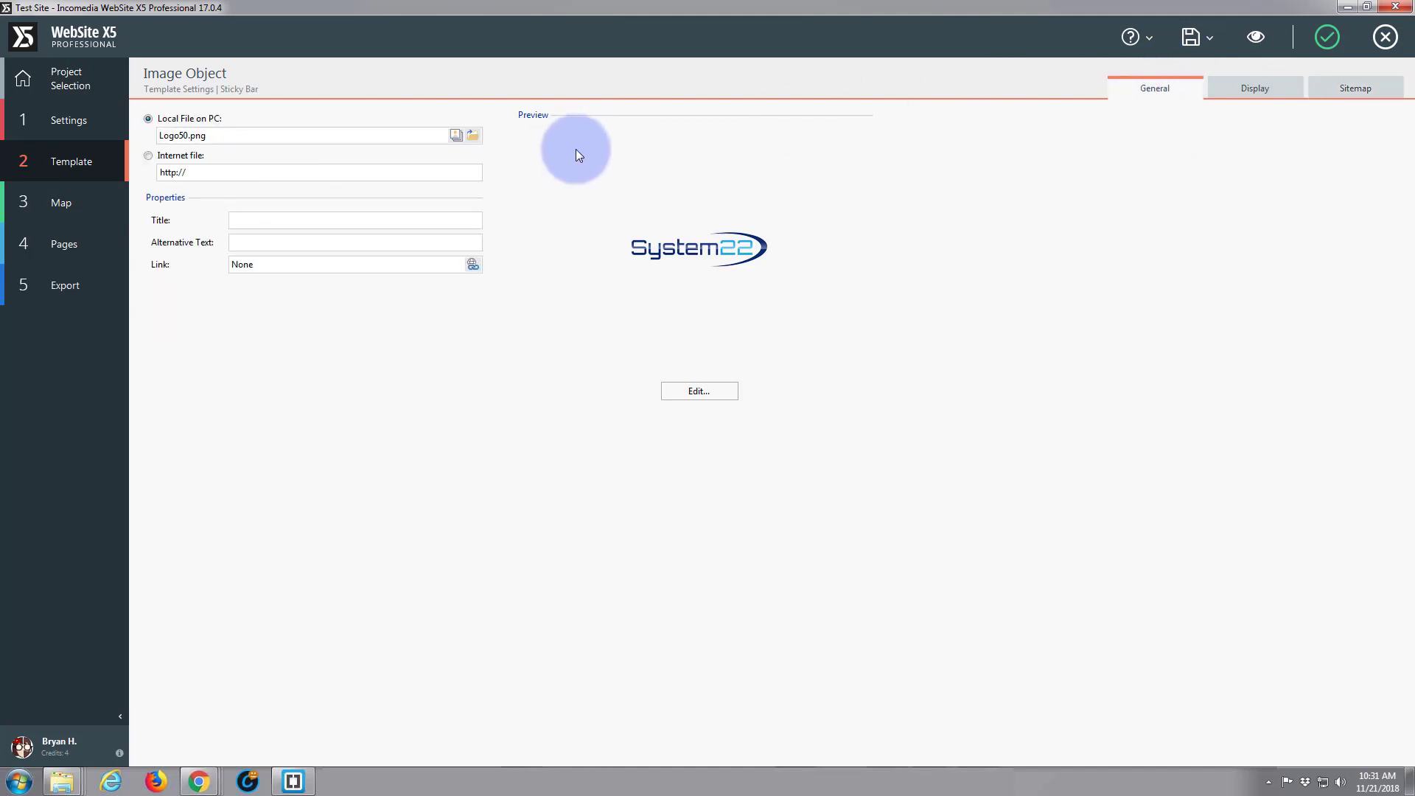
Step: Confirm the image and position the System22 logo in the bar at 50, 13
click(1327, 40)
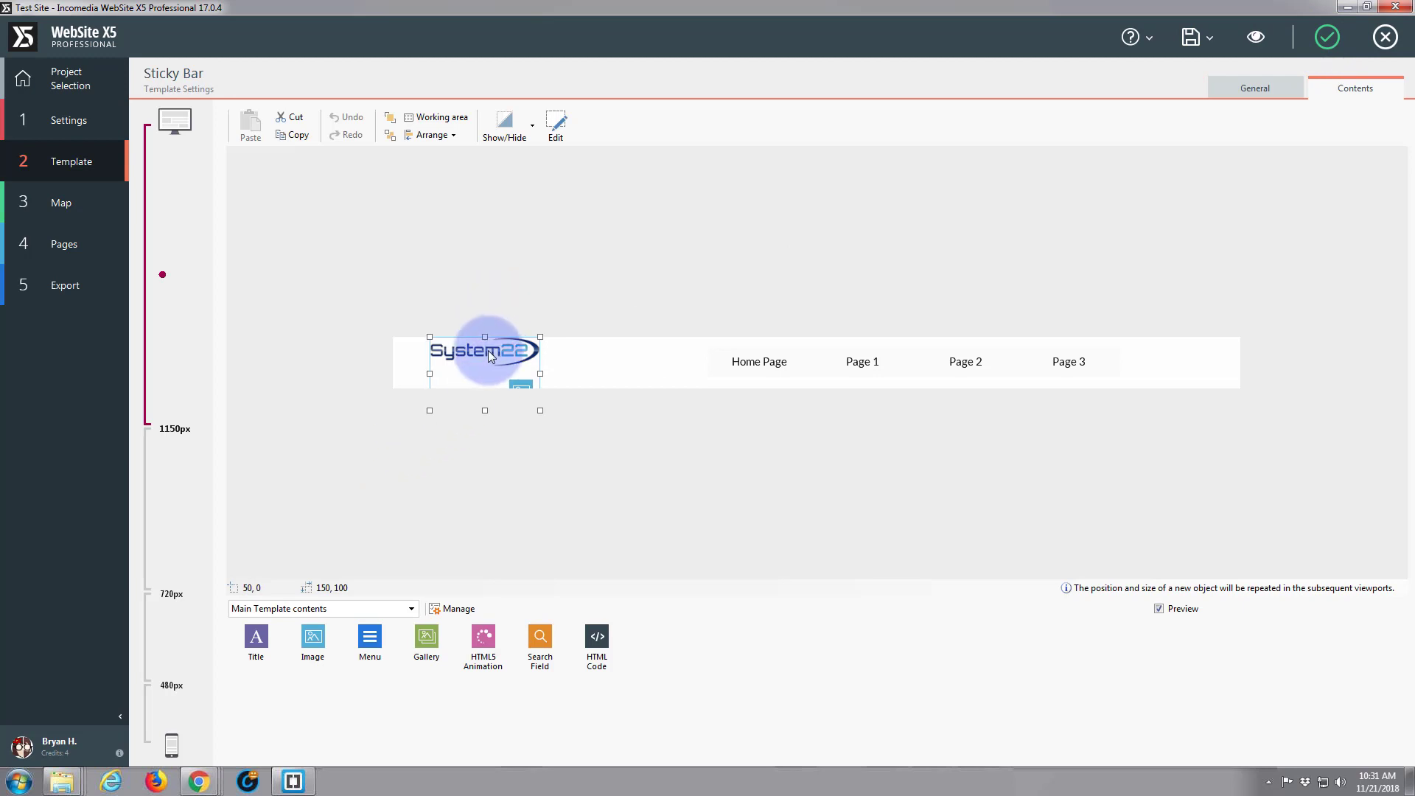
drag(491, 357, 492, 368)
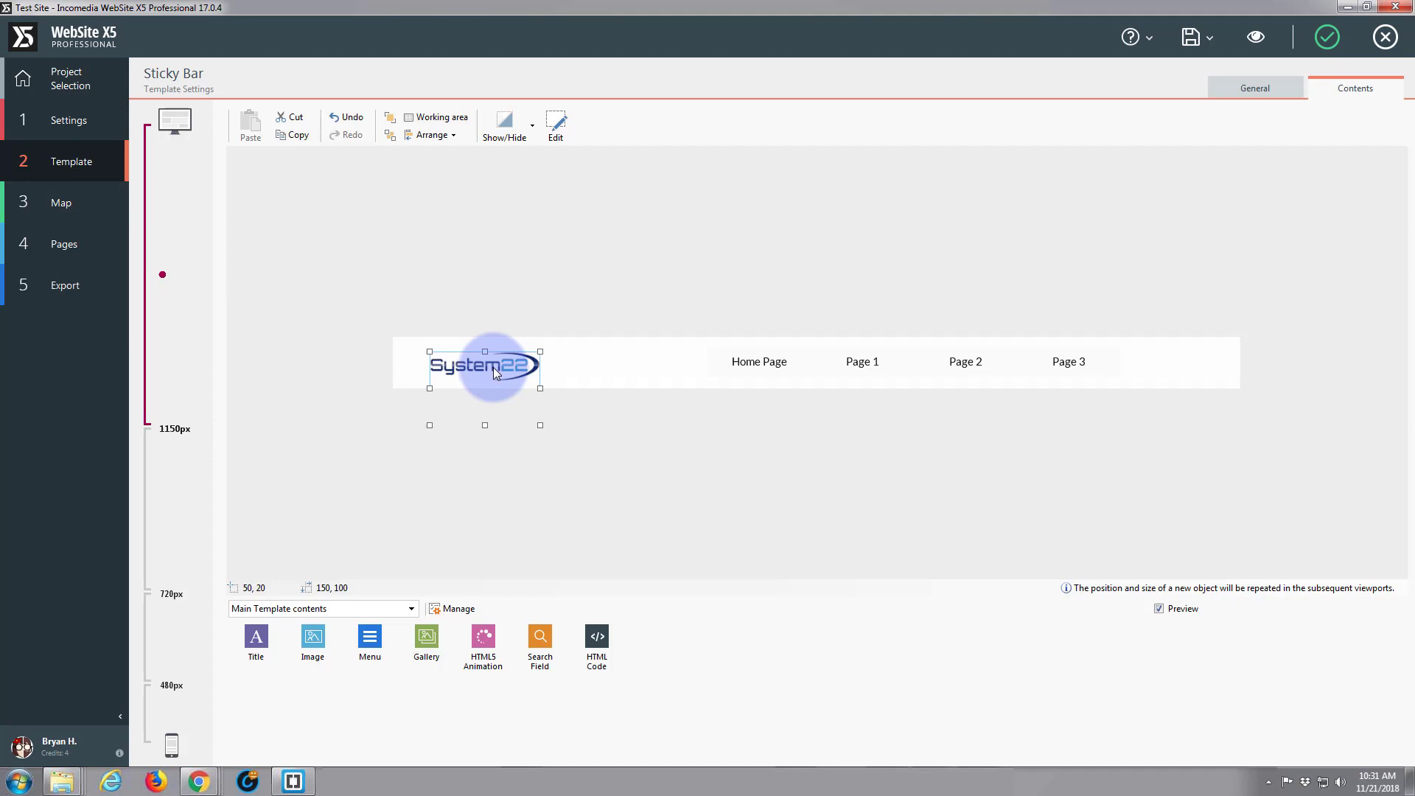
drag(493, 368, 497, 364)
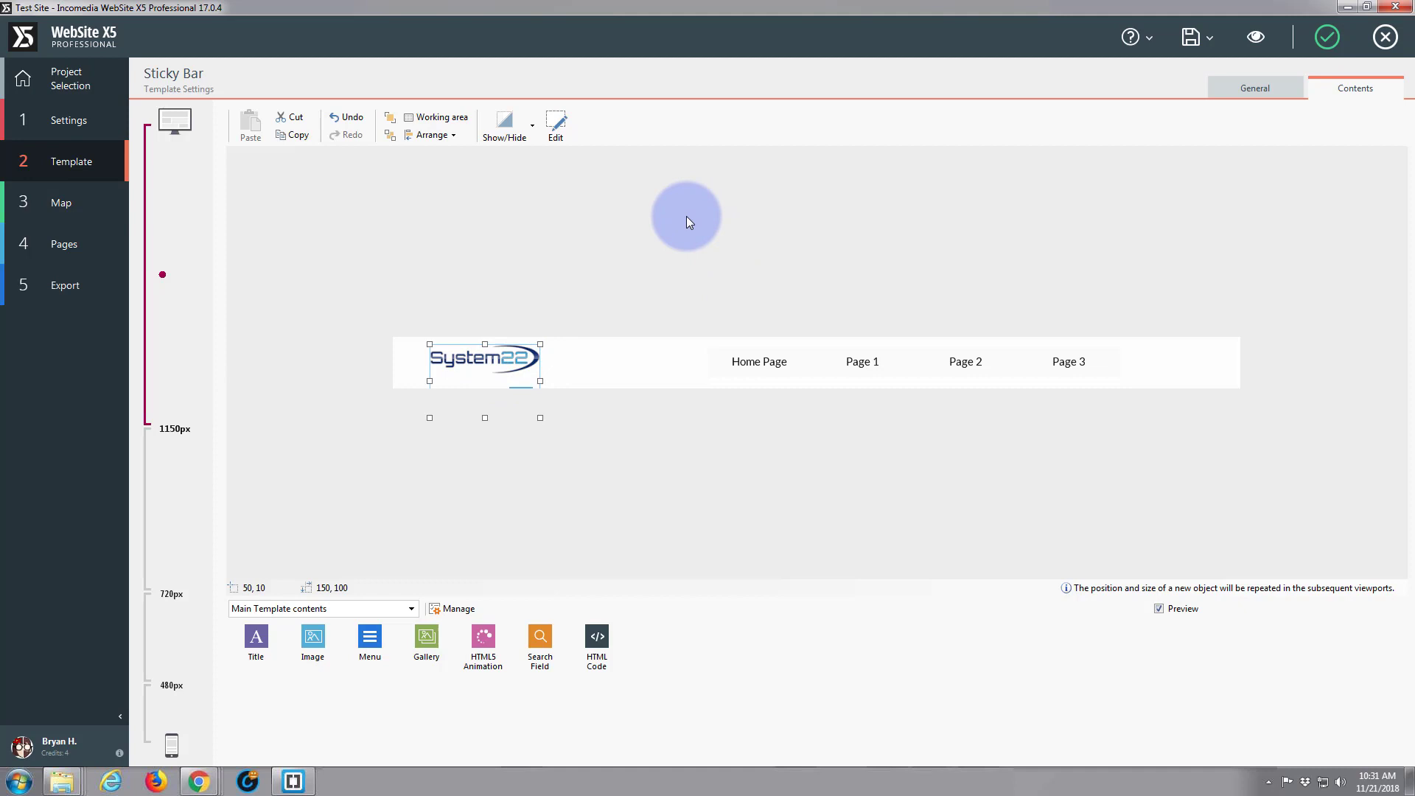
key(Down)
key(Down)
key(Down)
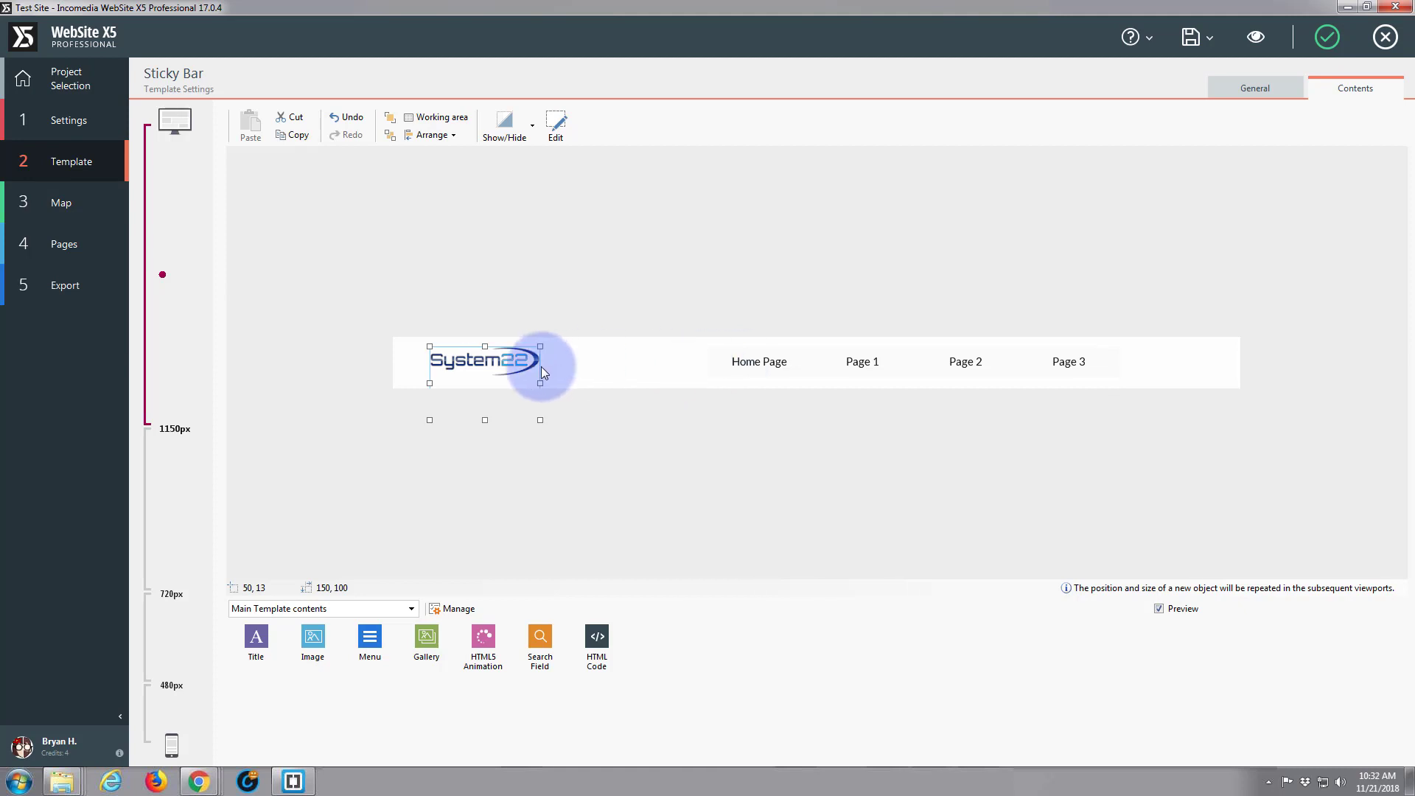
Step: Lower the System22 logo to 50, 15 in the phone and 720–480px layouts
click(162, 512)
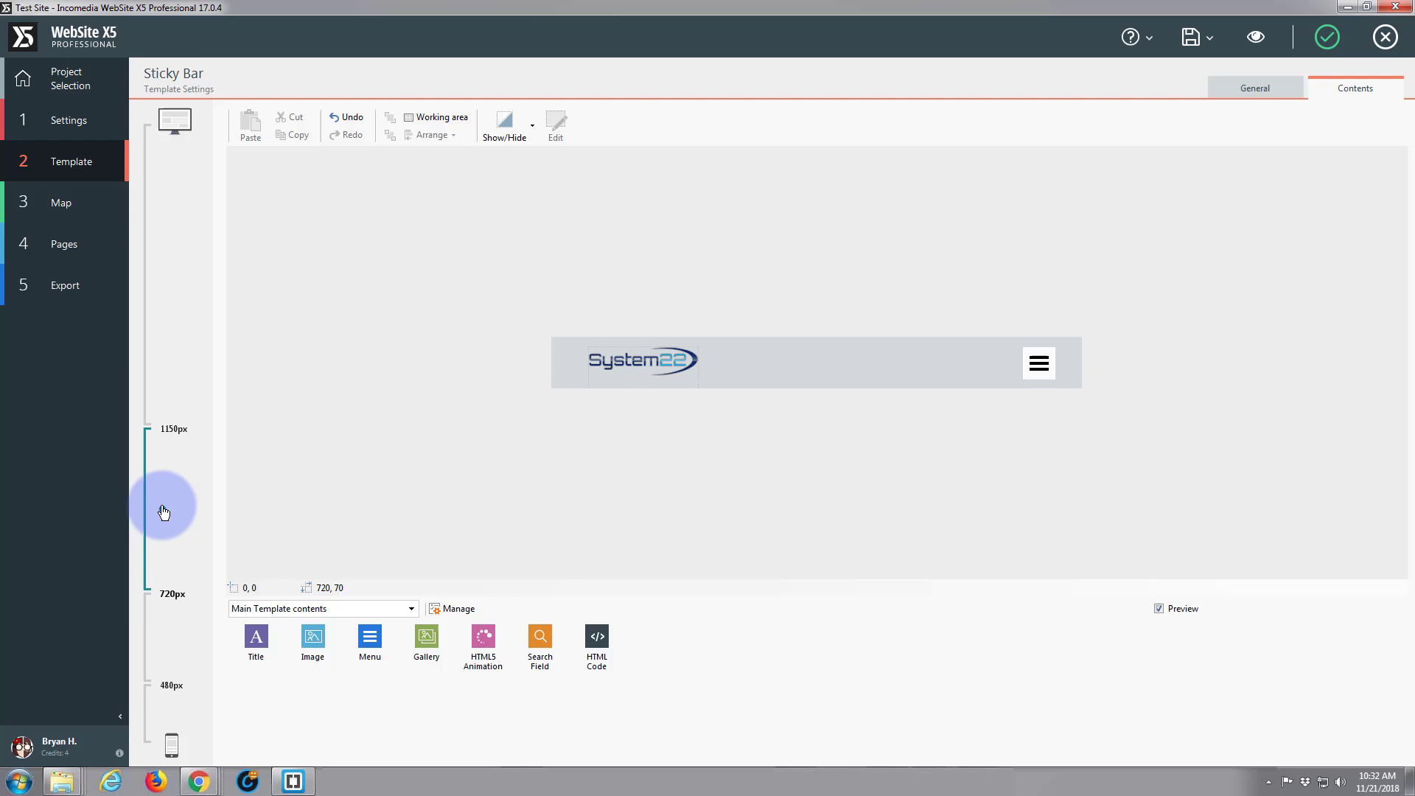
click(168, 680)
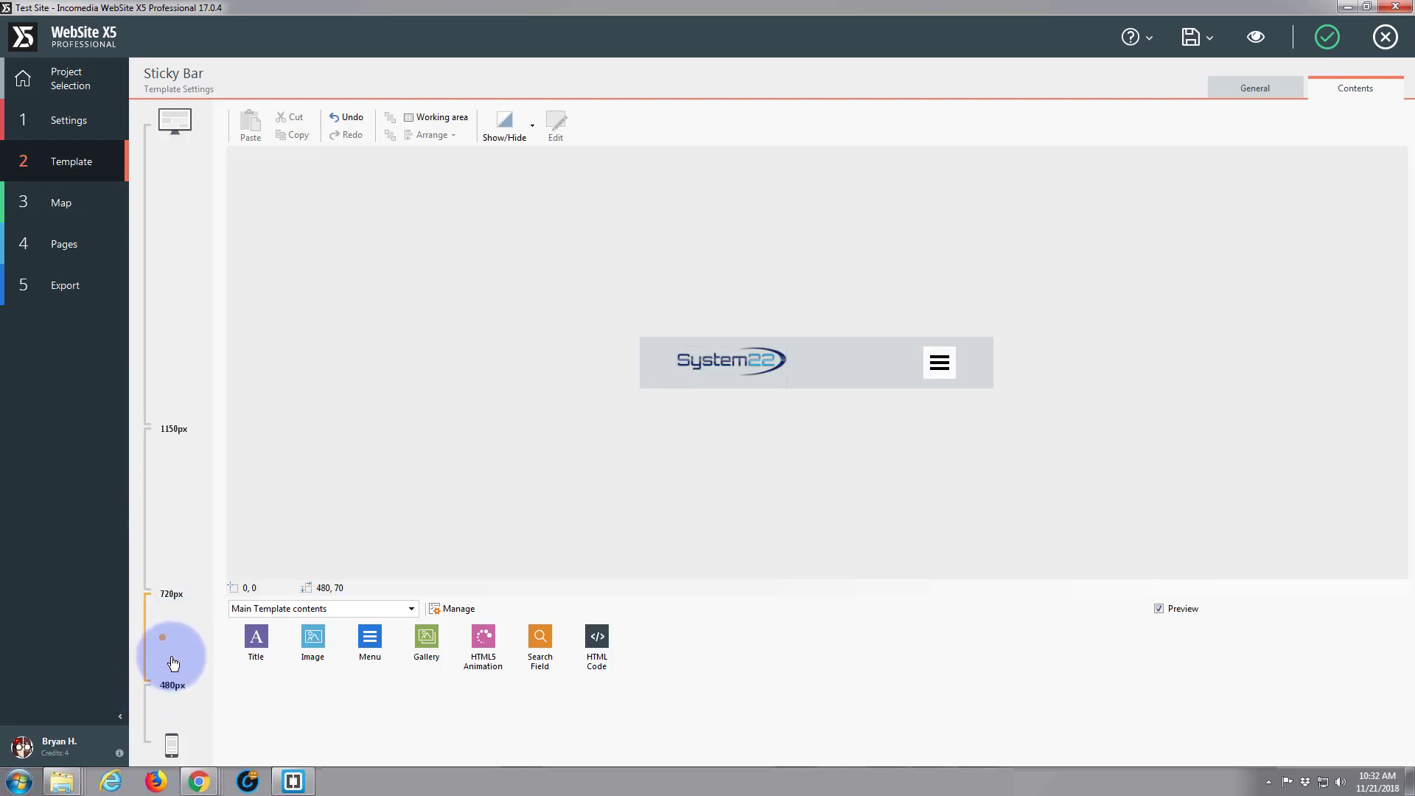
click(163, 716)
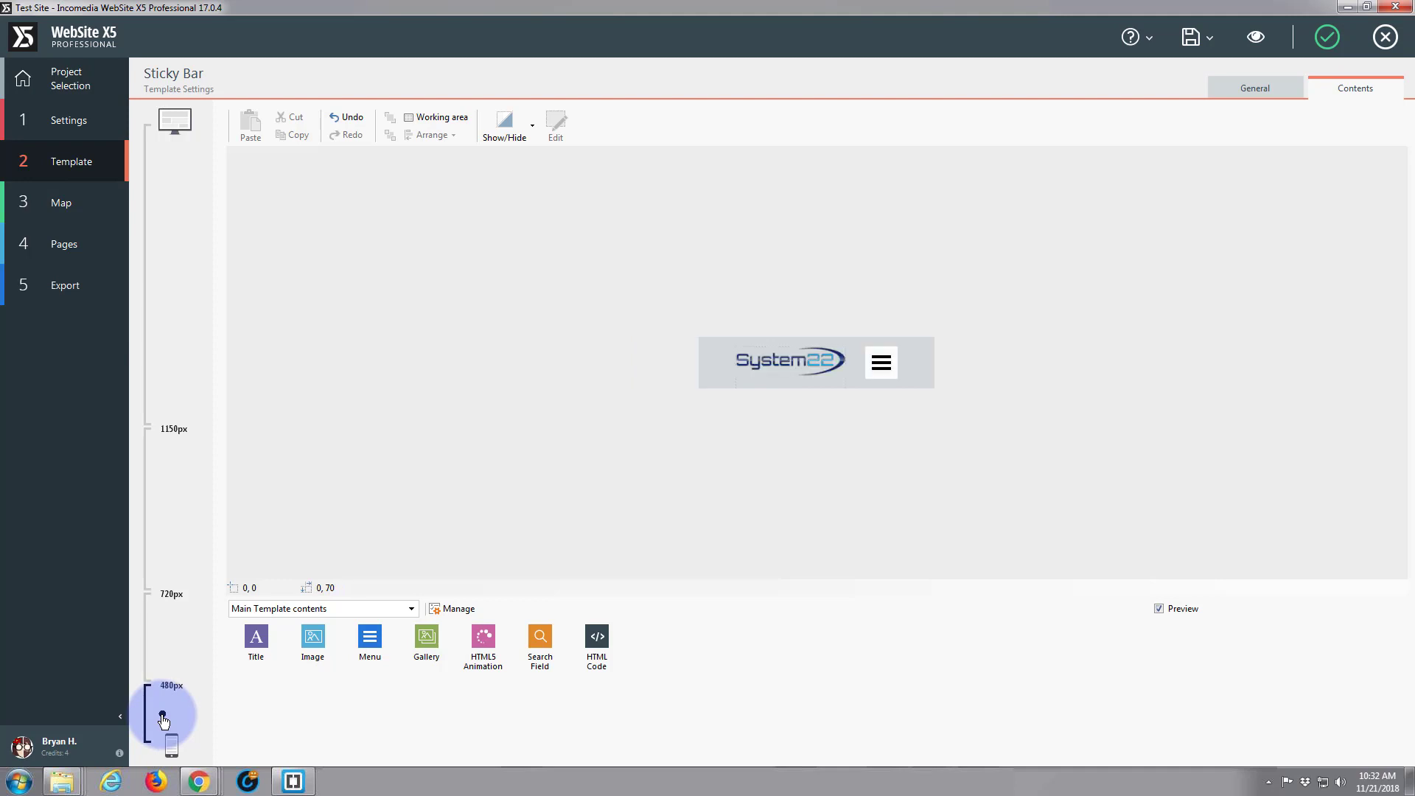
click(793, 363)
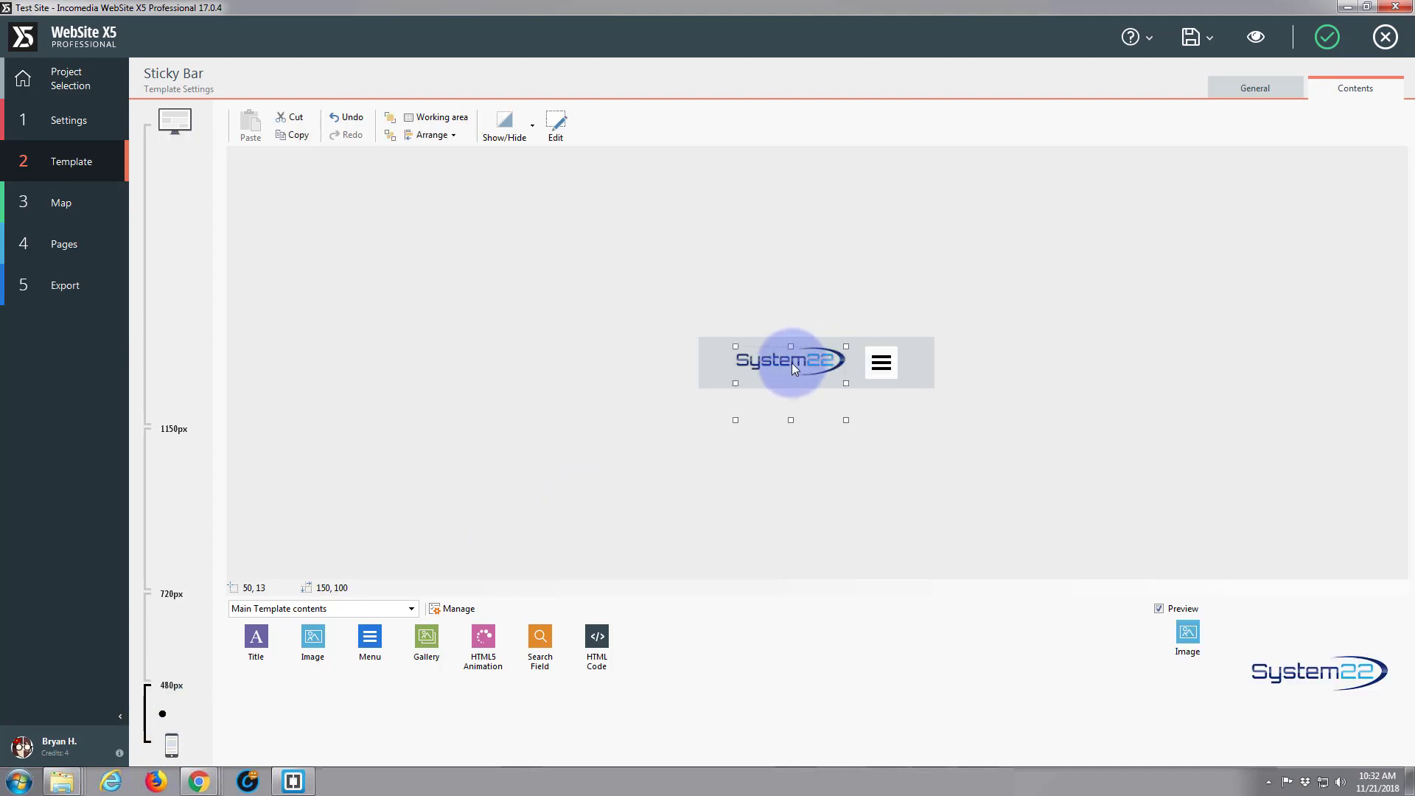
drag(792, 363, 390, 475)
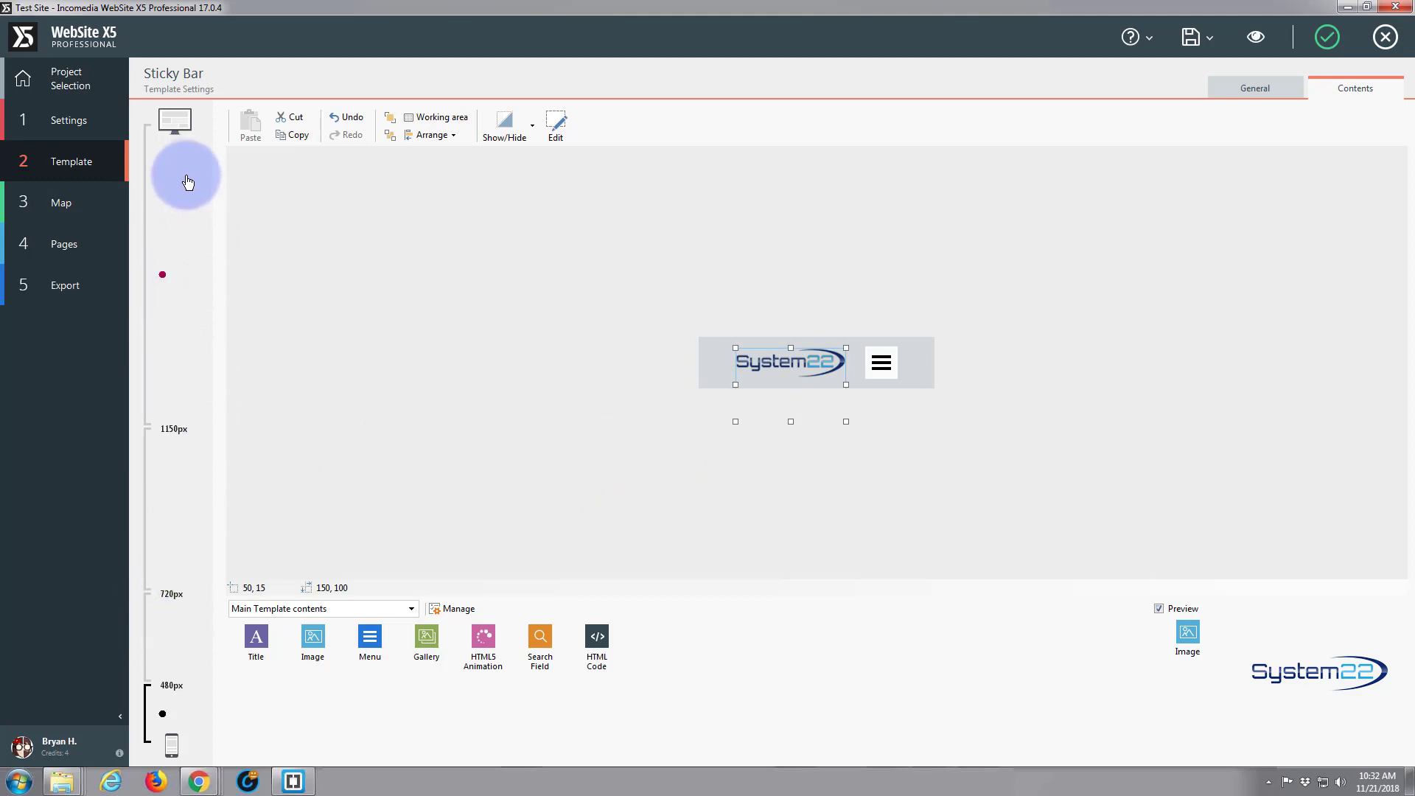
click(164, 640)
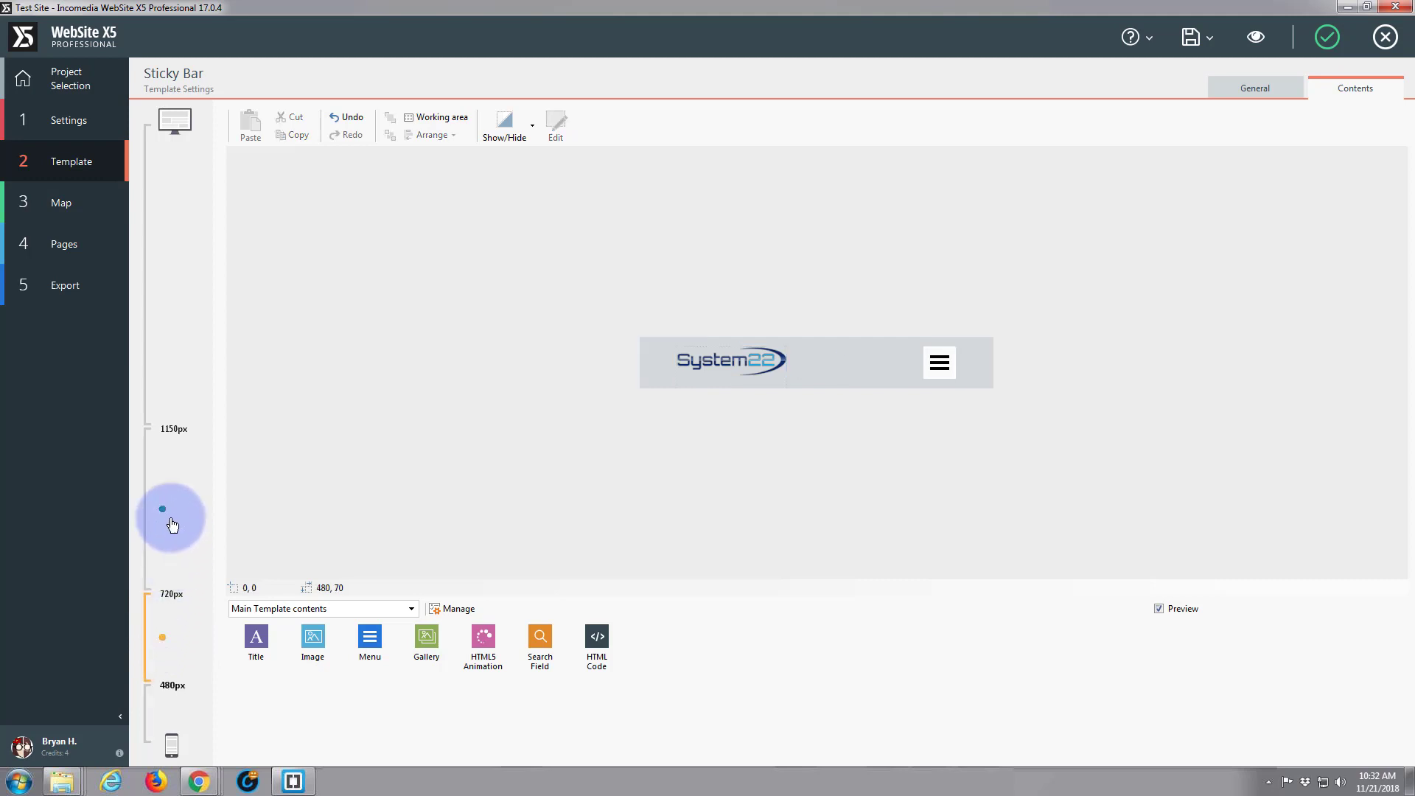
click(741, 364)
drag(741, 363, 741, 365)
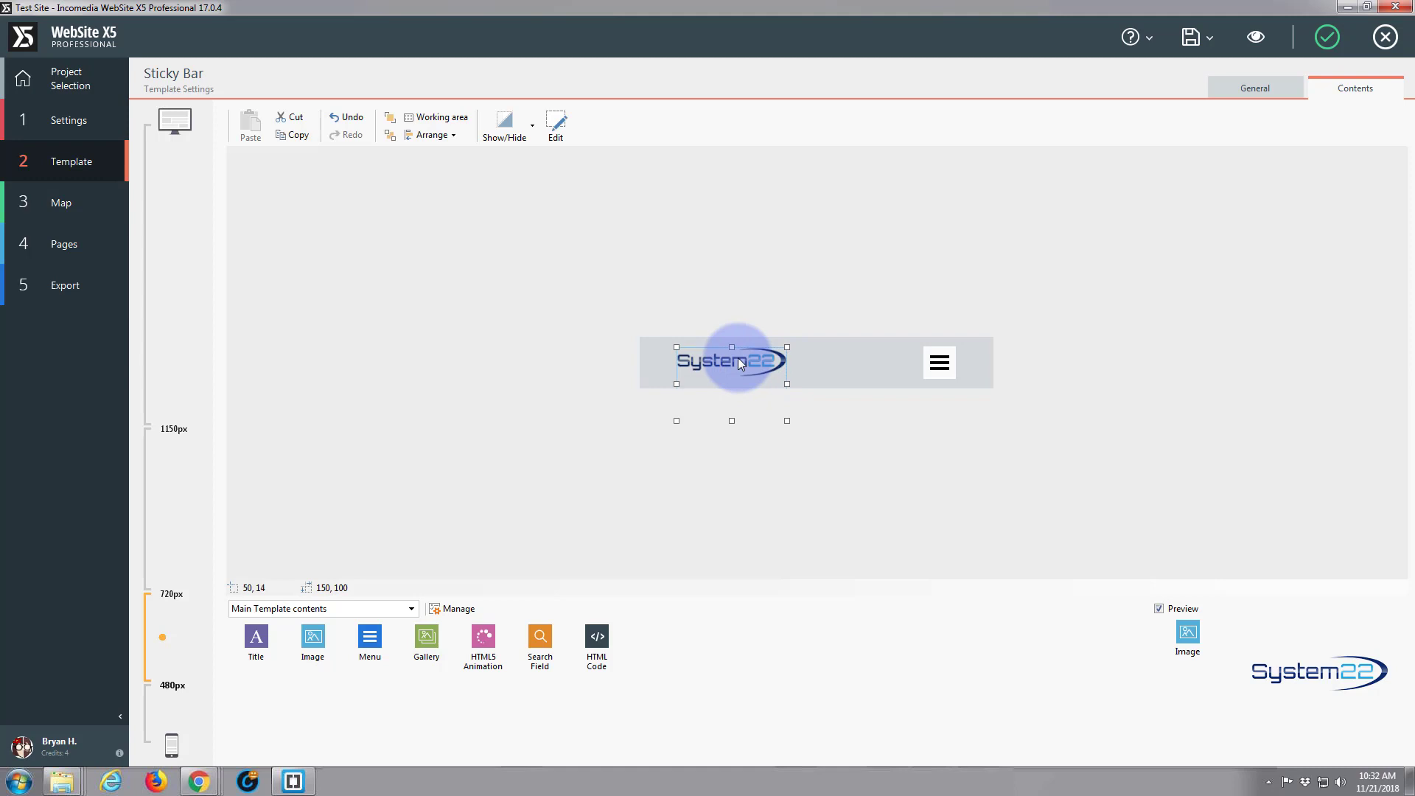
Step: Check the logo's position in the 1150–720px and desktop layouts, then open the sticky bar's General settings
click(163, 510)
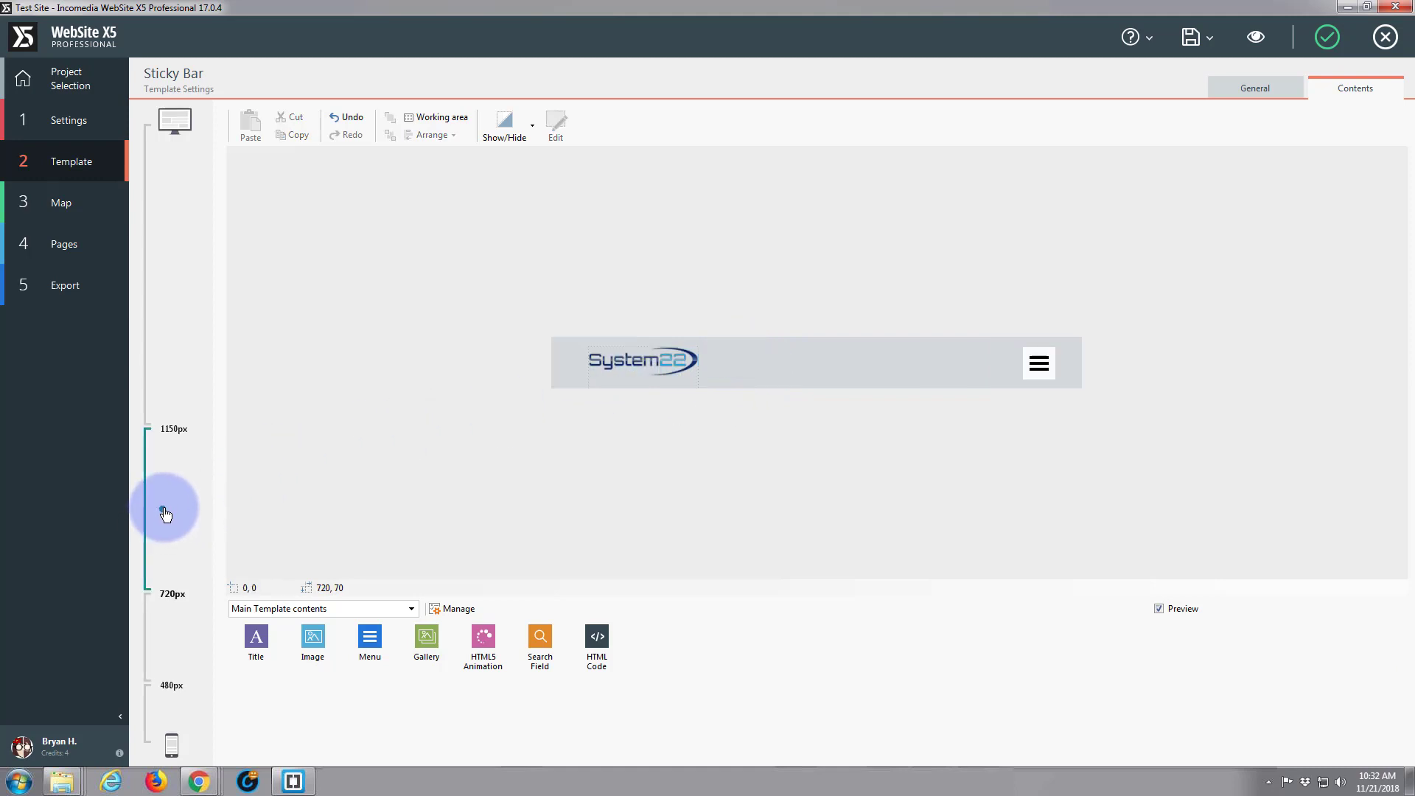
click(628, 361)
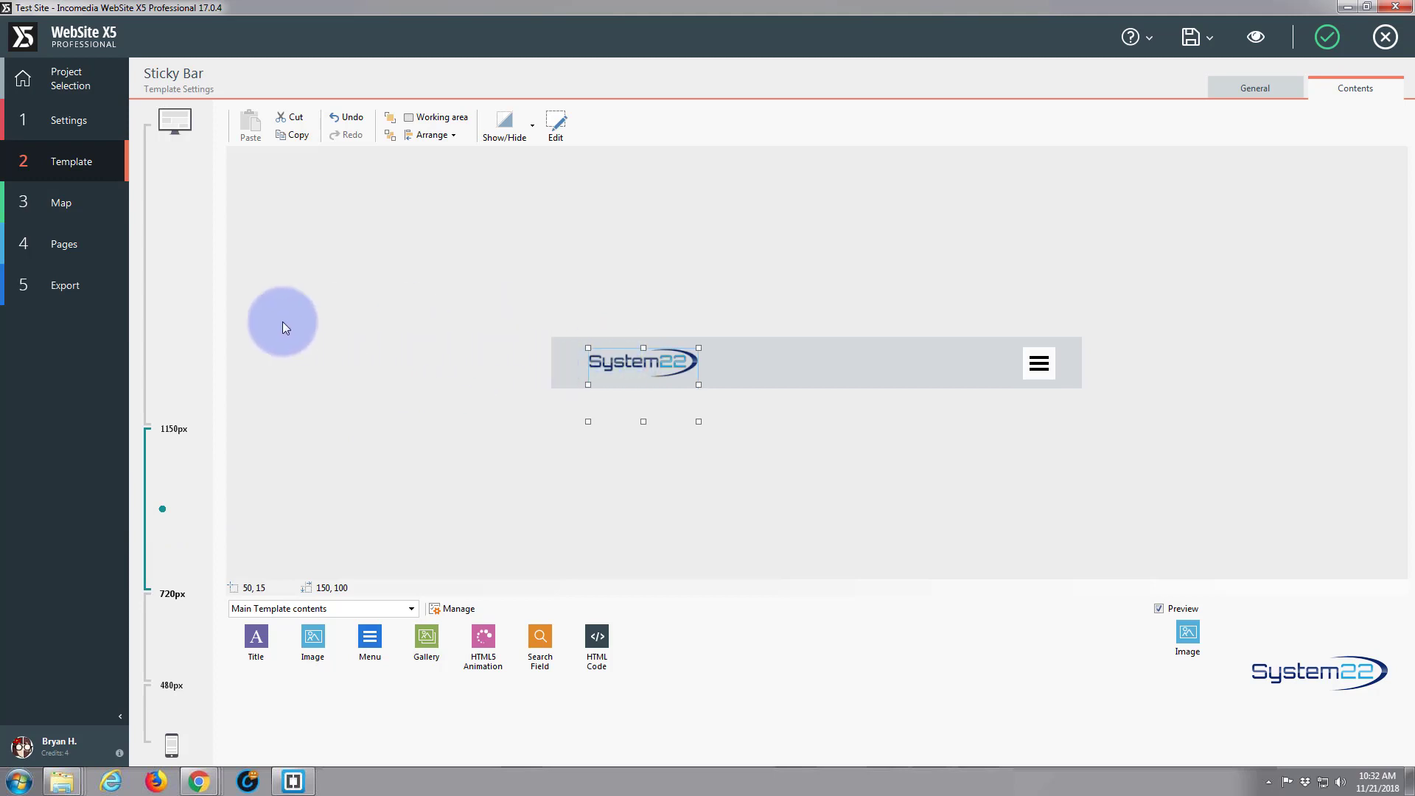
click(162, 279)
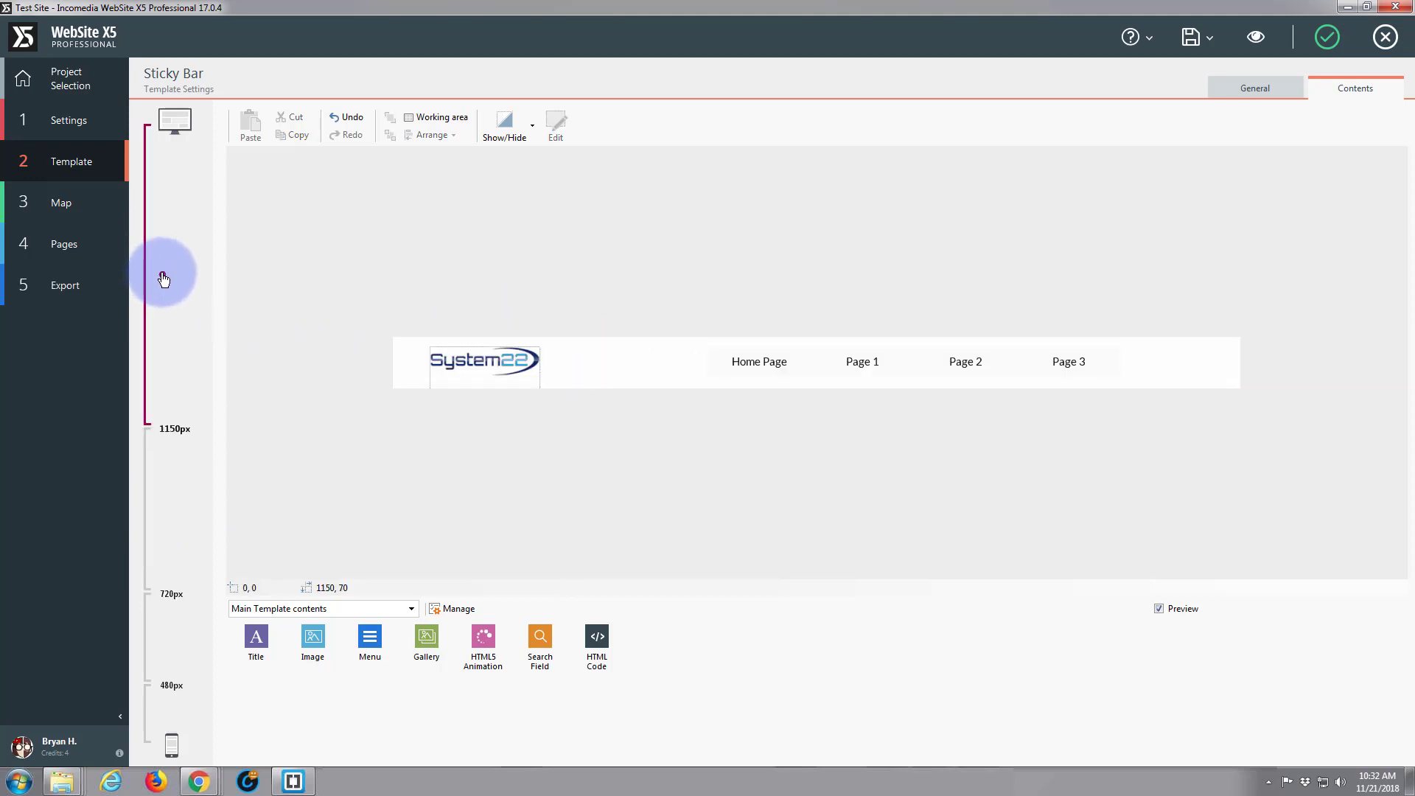
click(495, 344)
click(432, 394)
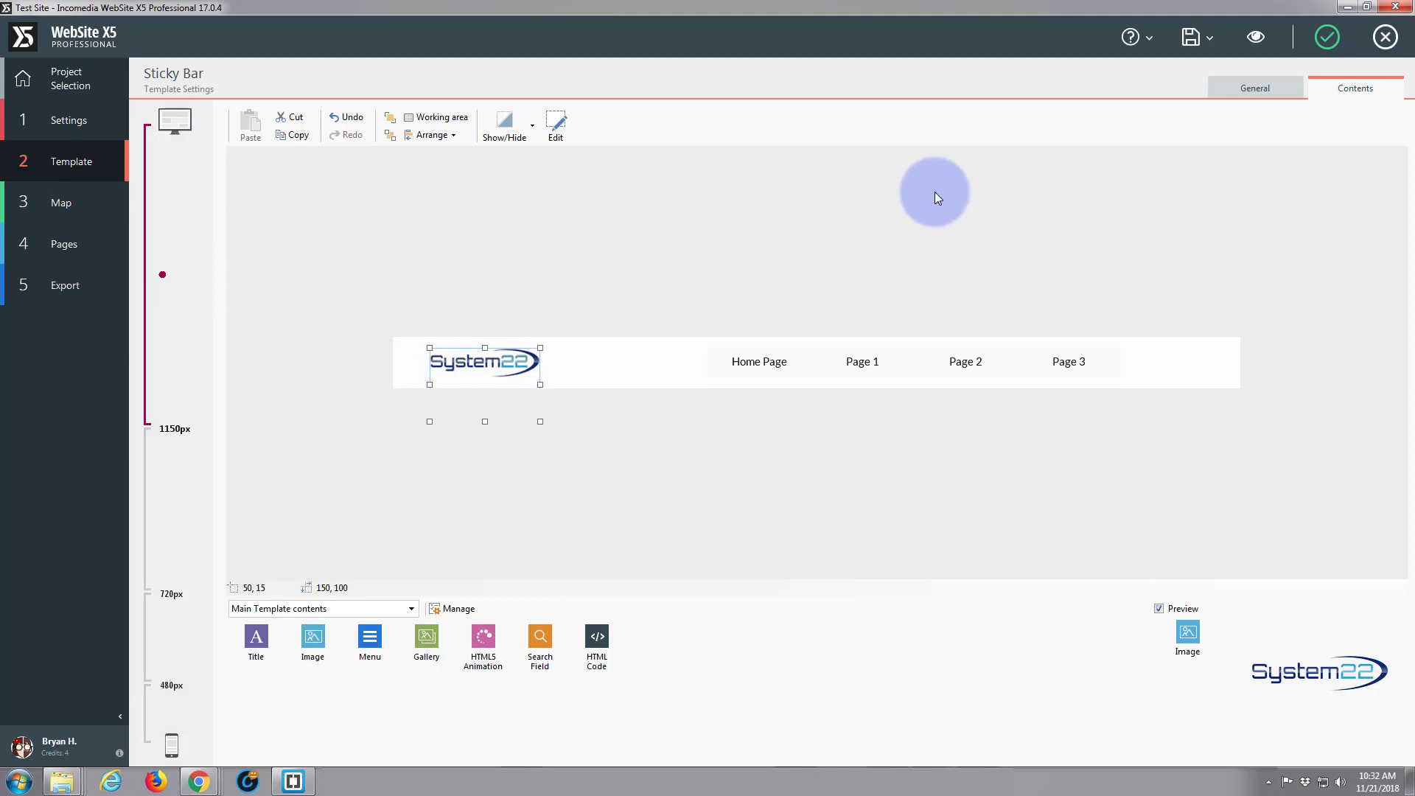
click(1253, 90)
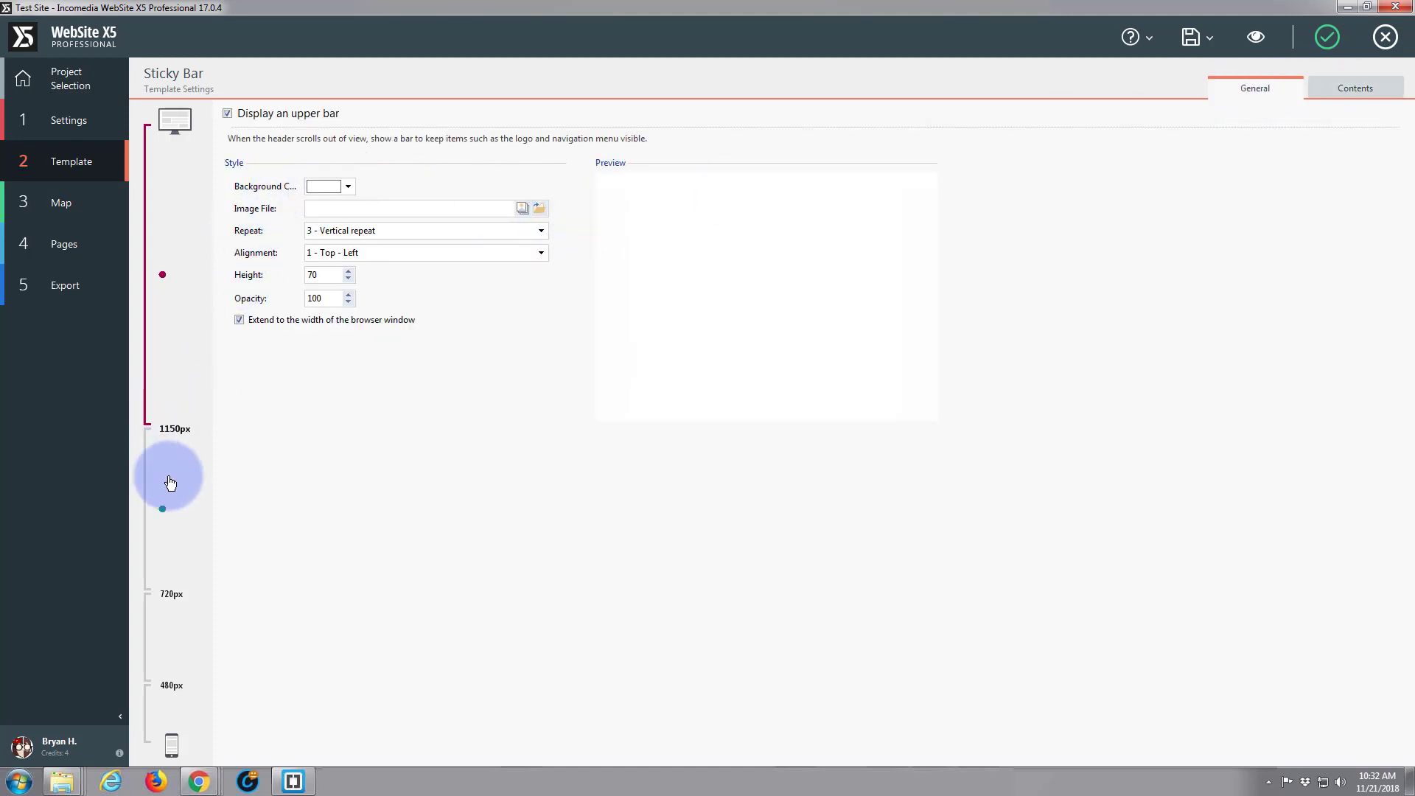
Step: Set the sticky bar background to white in the 1150–720px, 720–480px and under-480px layouts
click(163, 509)
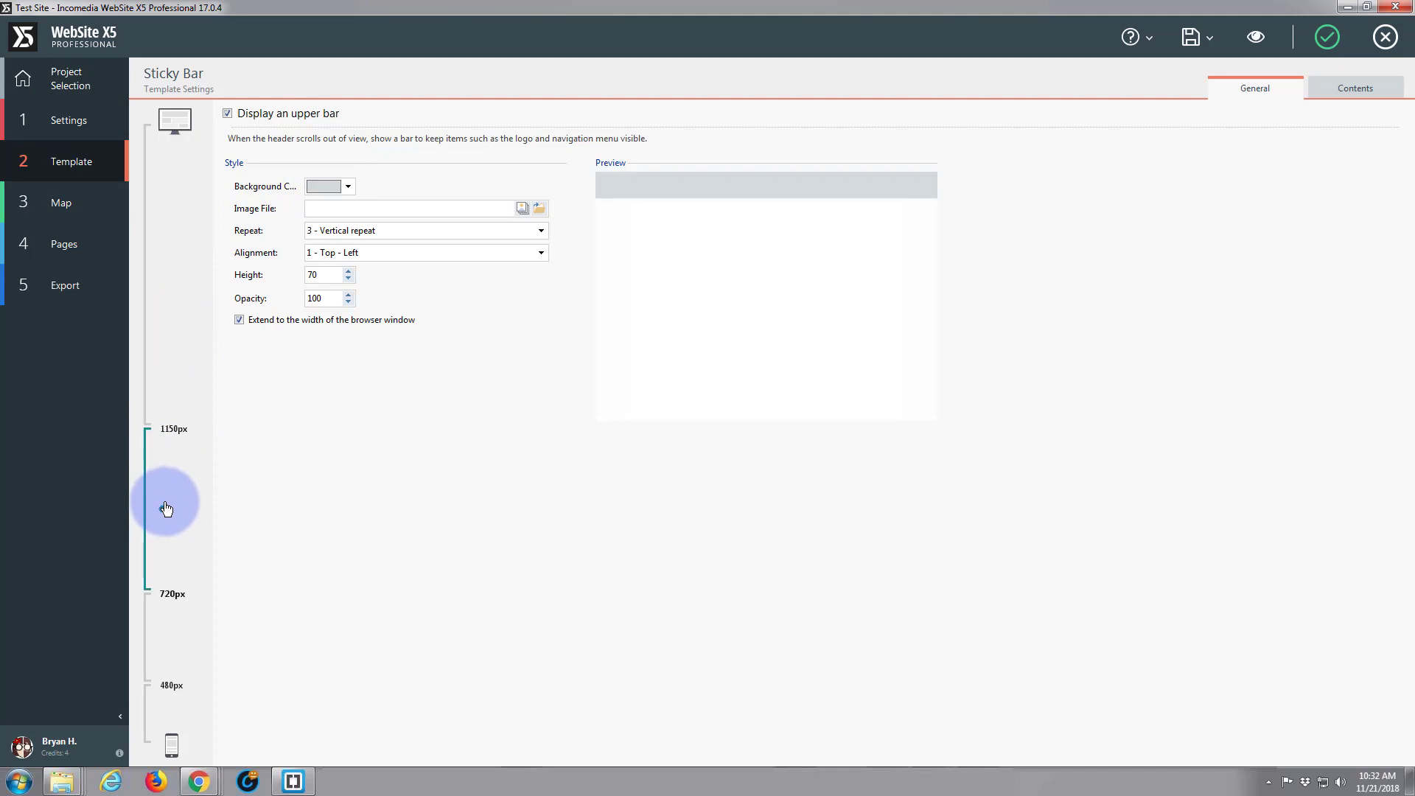
click(350, 189)
click(318, 218)
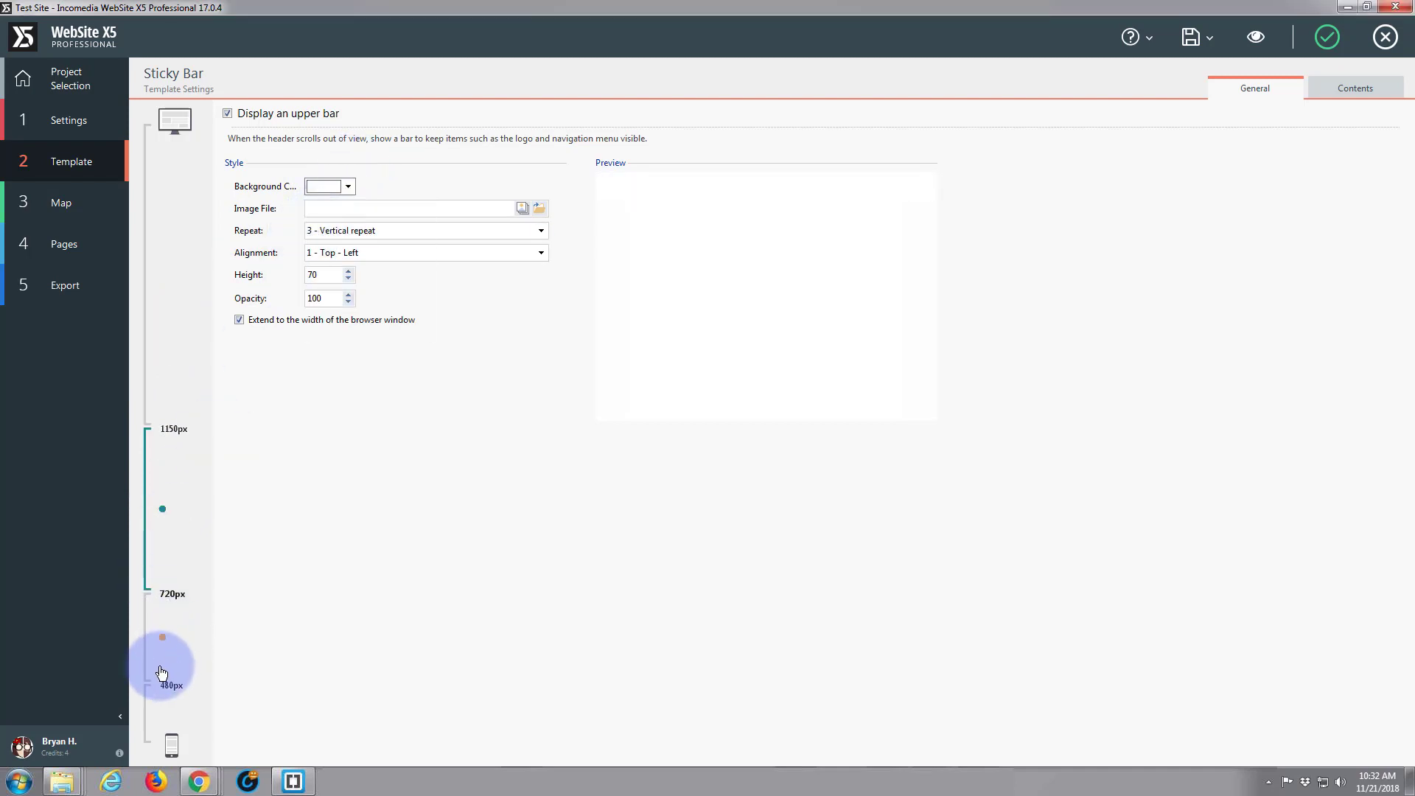
click(161, 640)
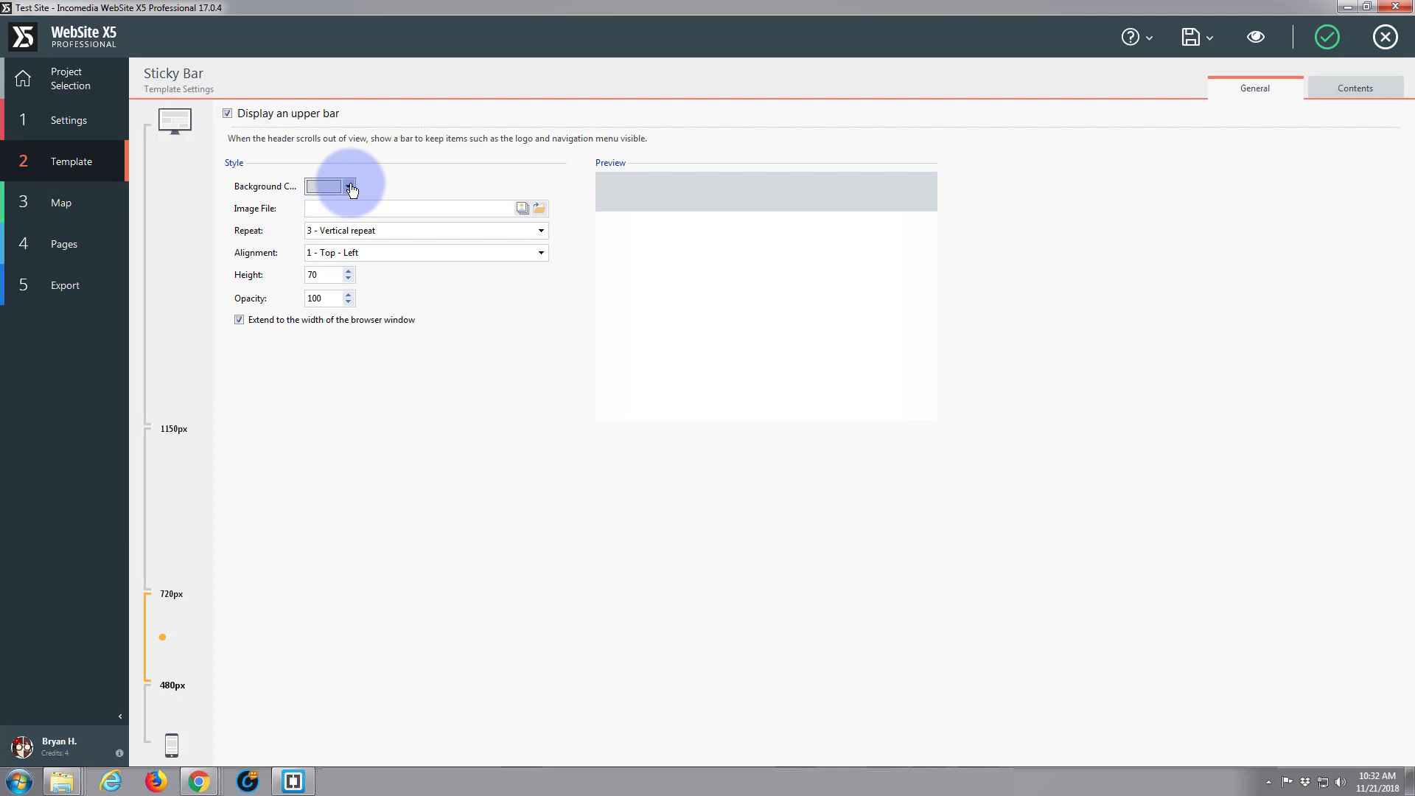
click(348, 186)
click(314, 224)
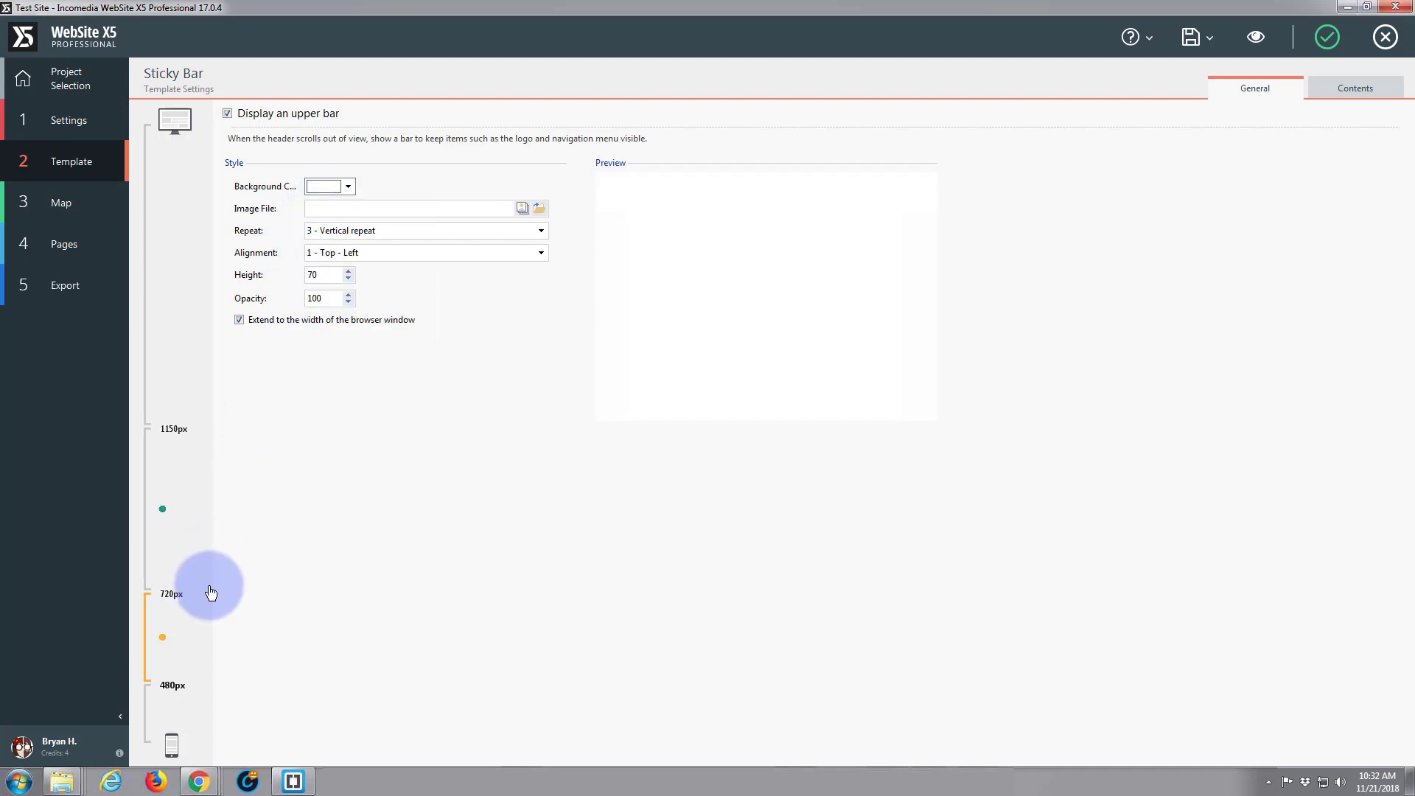
click(163, 713)
click(349, 188)
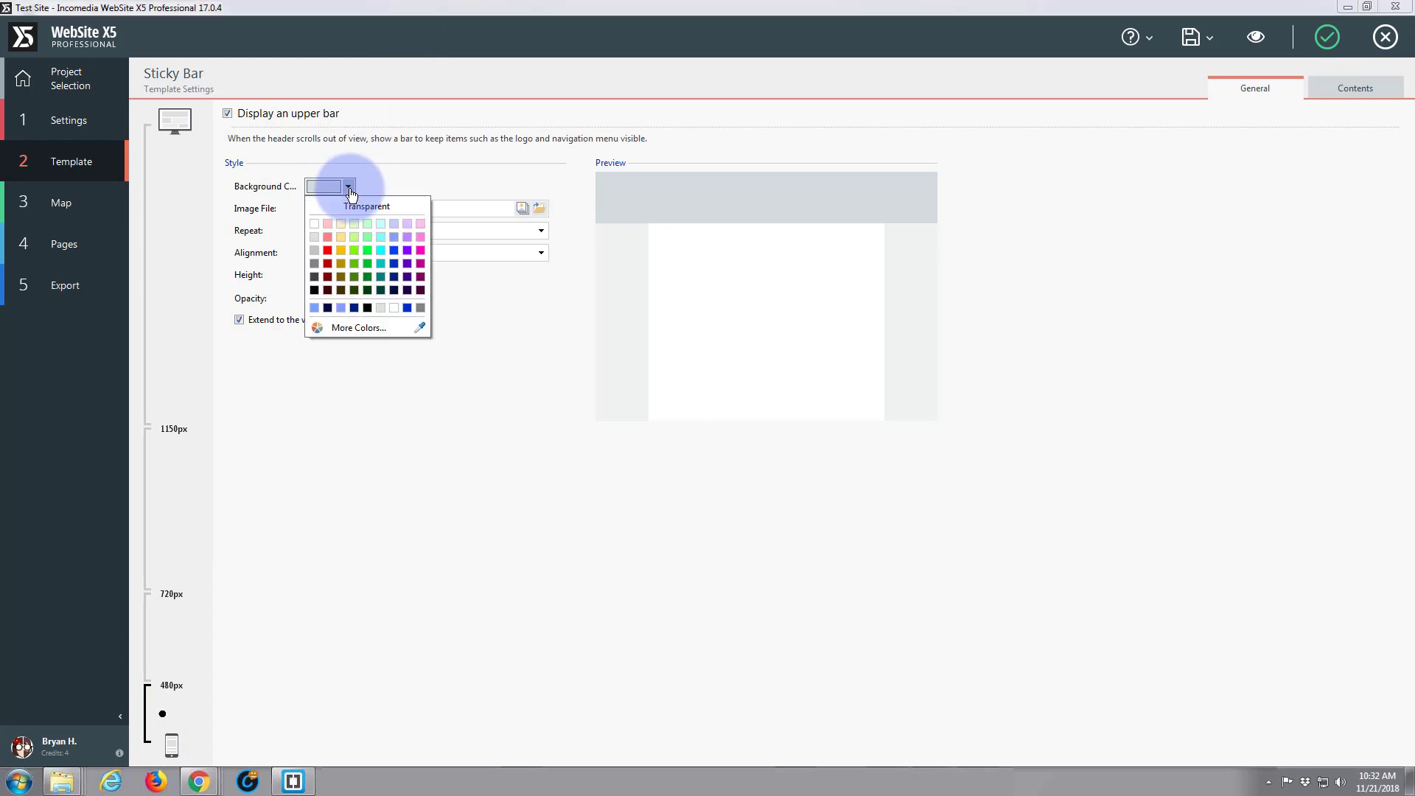
click(315, 224)
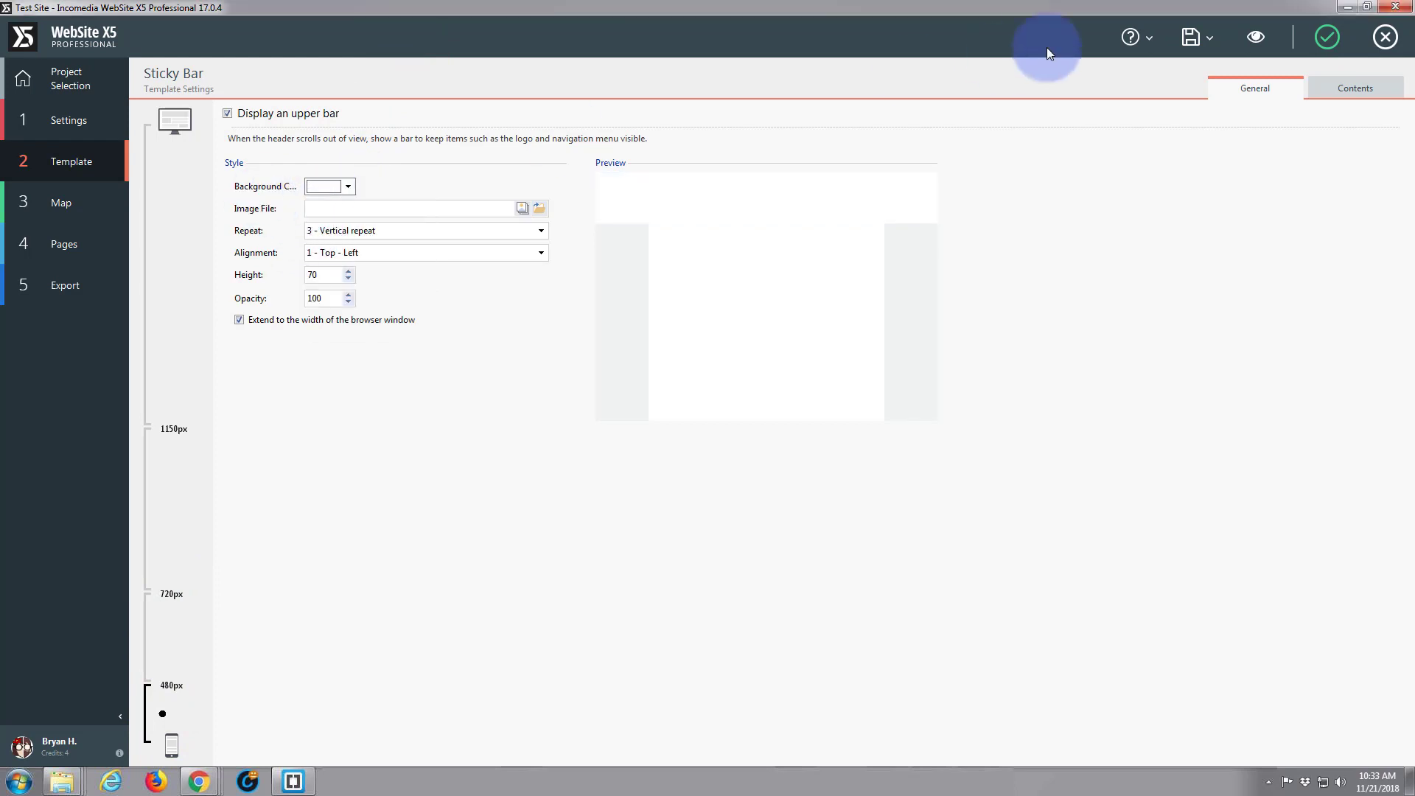
Step: Select the sticky bar's page menu at desktop width and open its Menu Object settings
click(1355, 90)
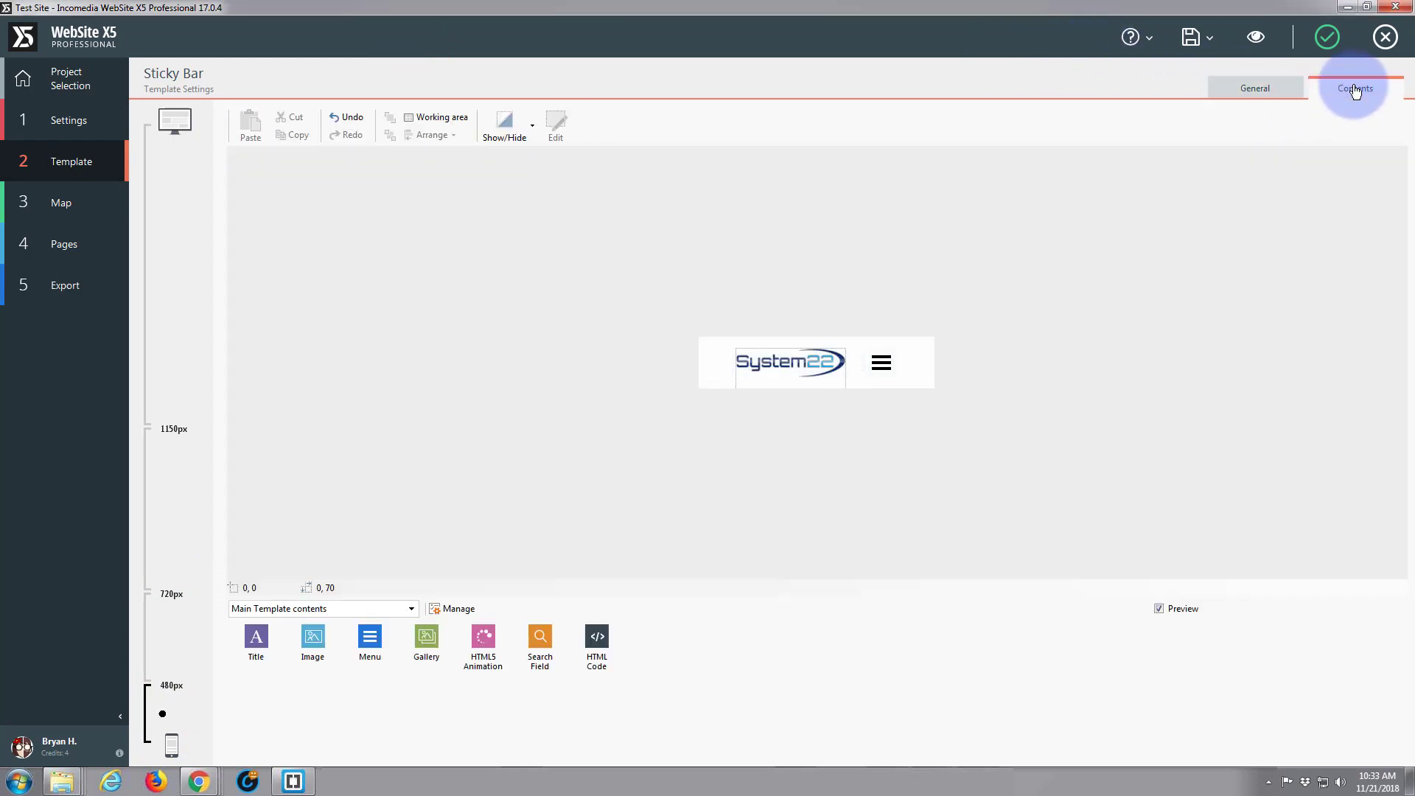
click(163, 277)
click(781, 317)
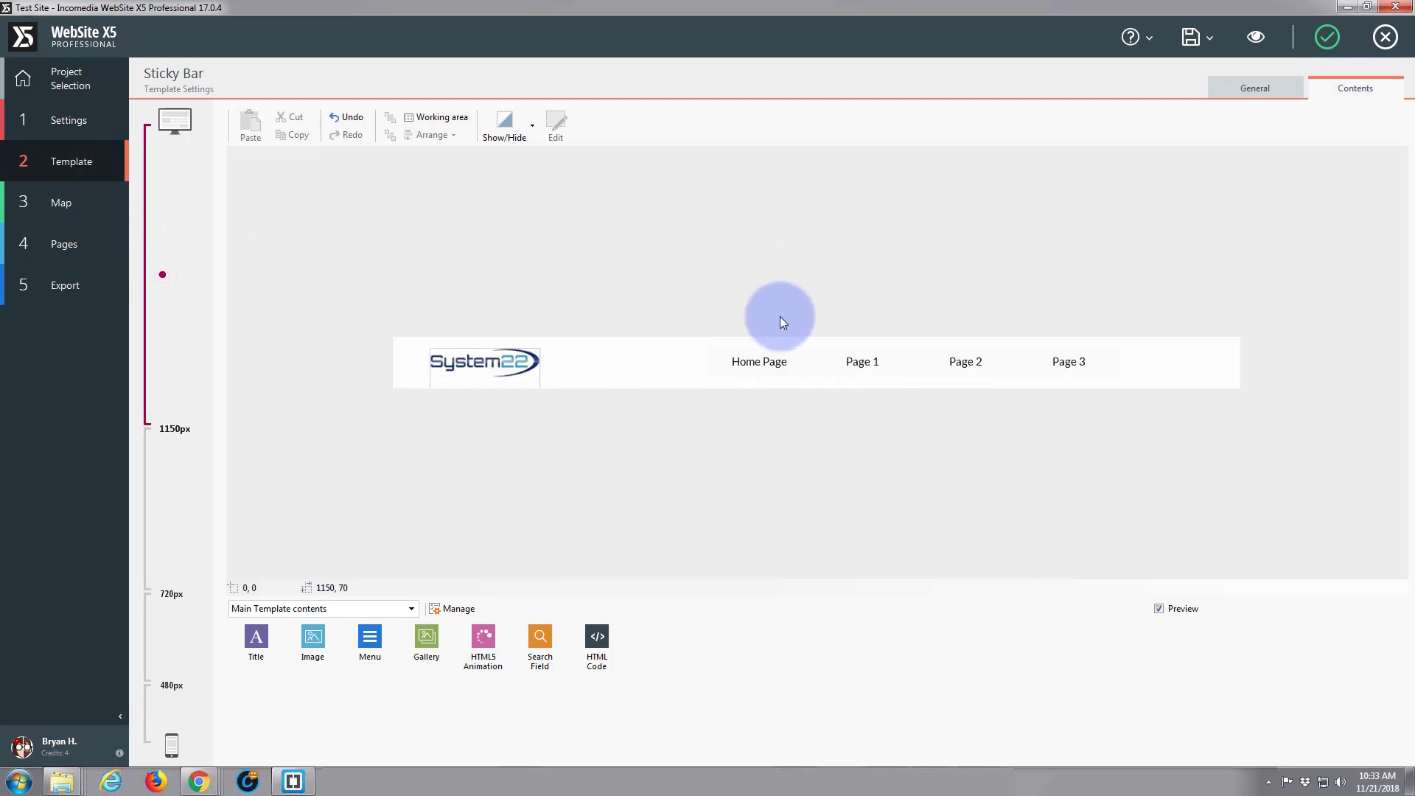
click(786, 362)
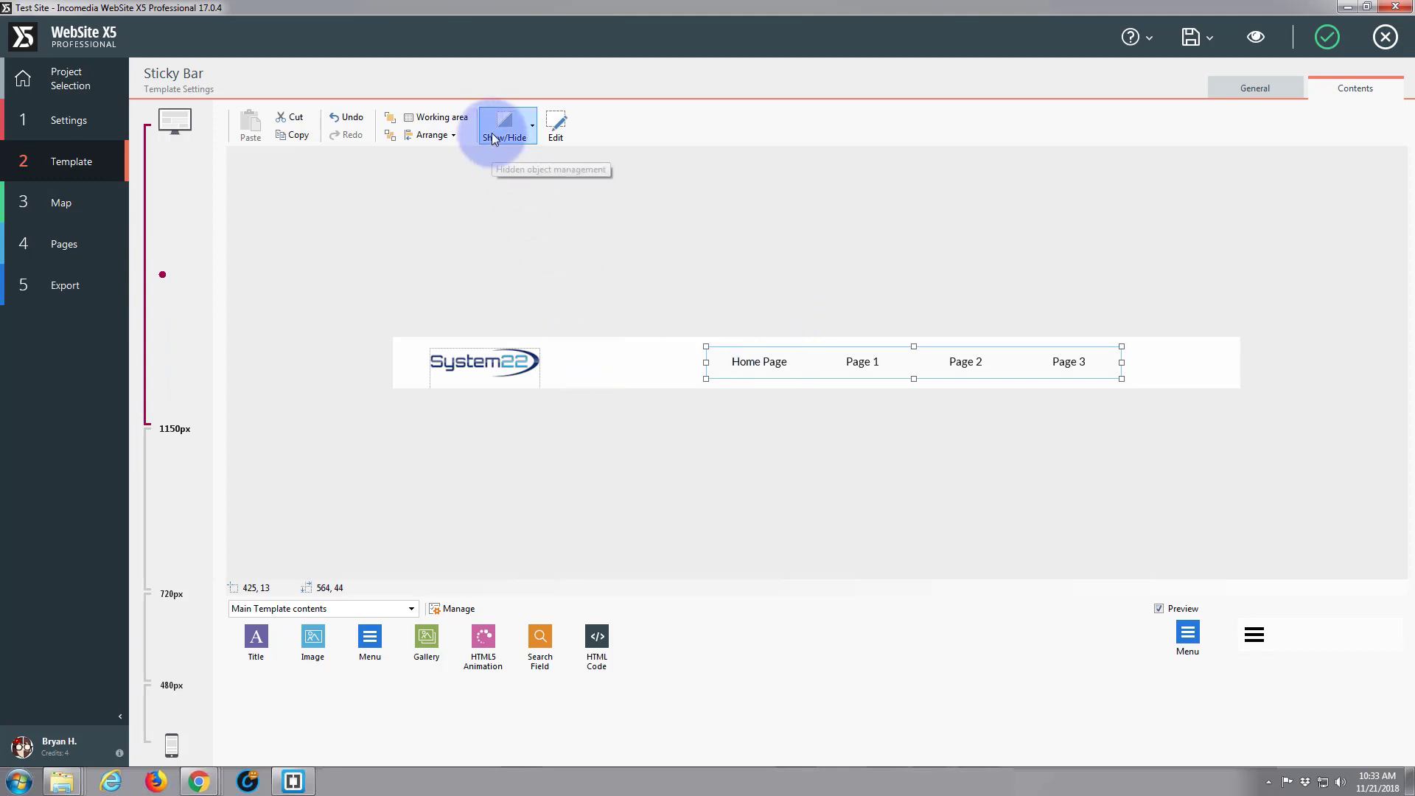
click(555, 128)
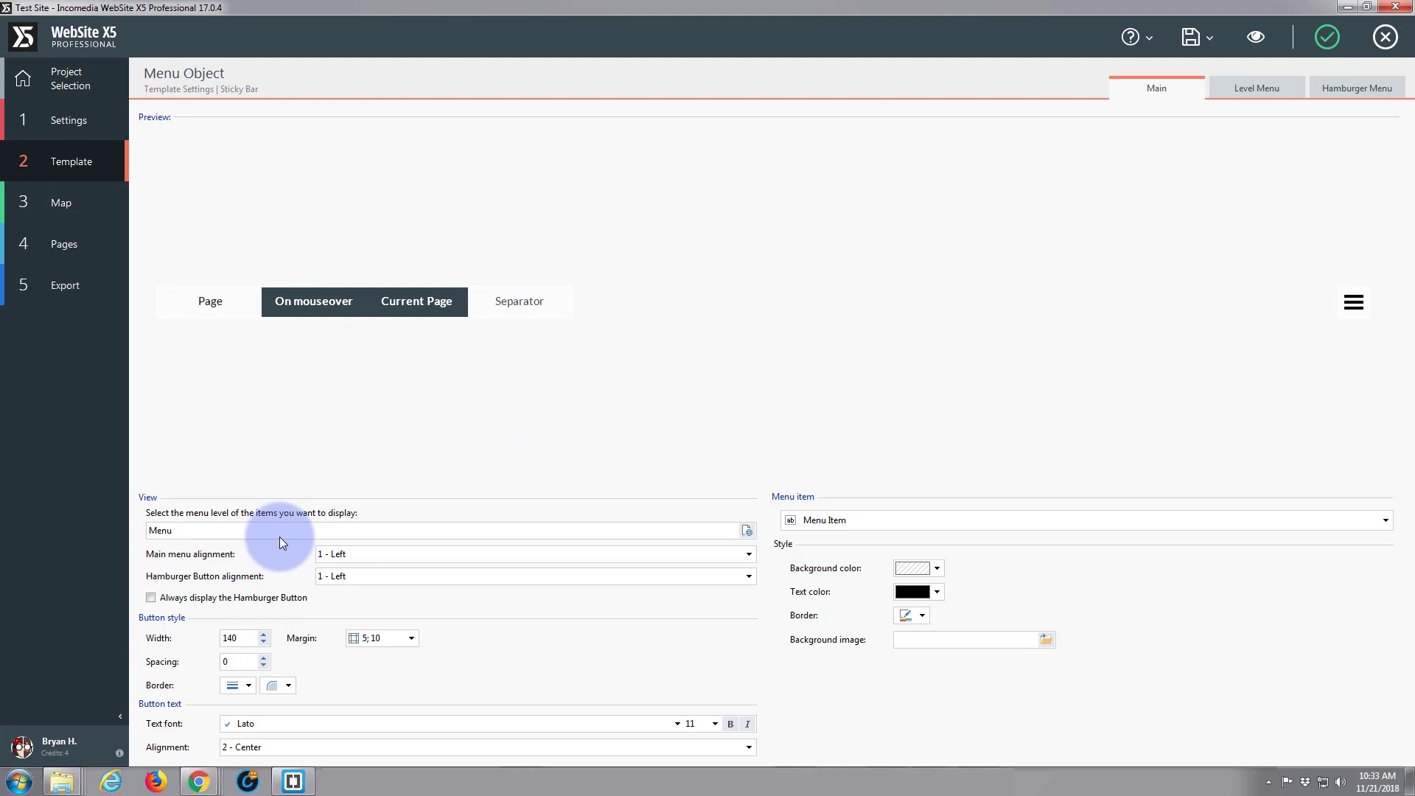
Step: Give the menu items a white background with dark blue text
click(937, 568)
click(903, 605)
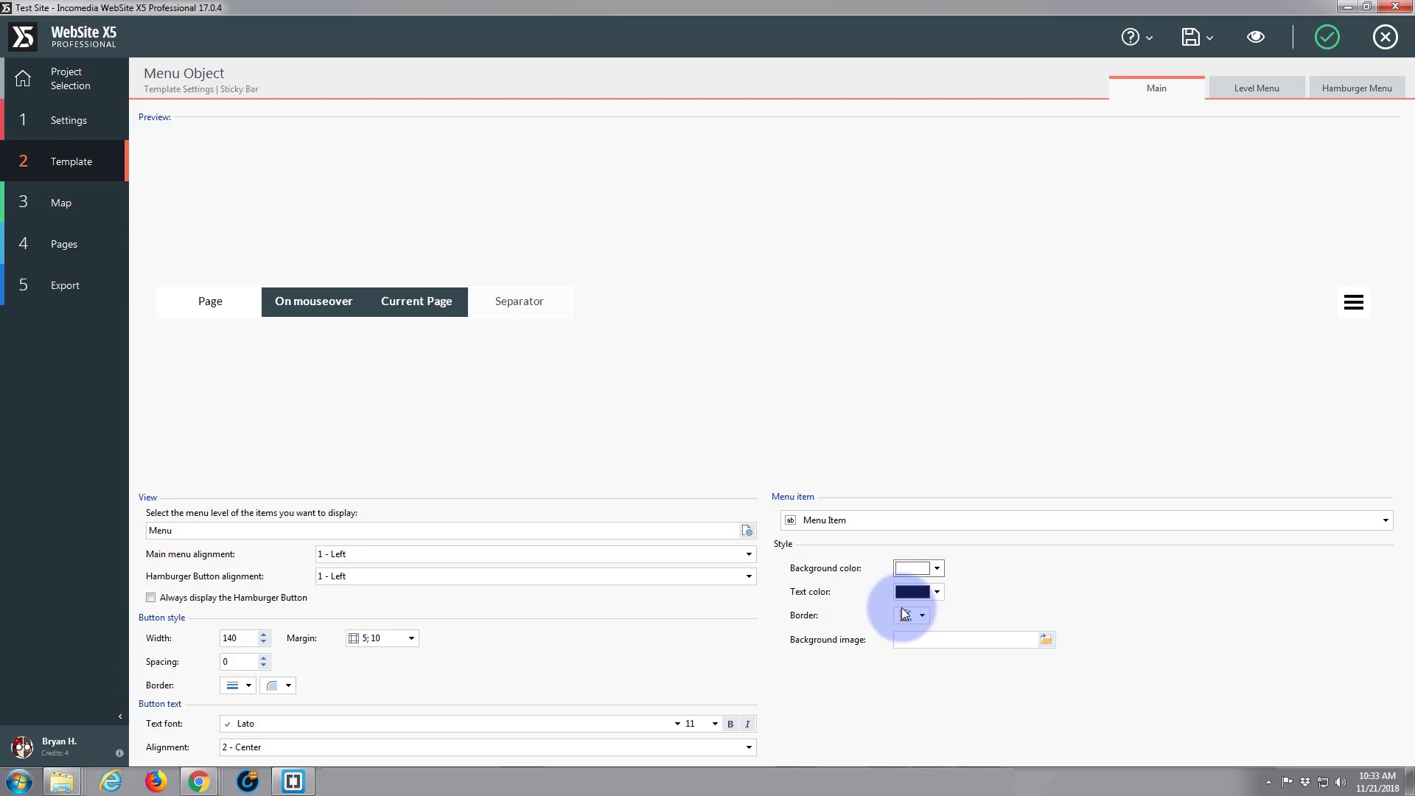
click(937, 593)
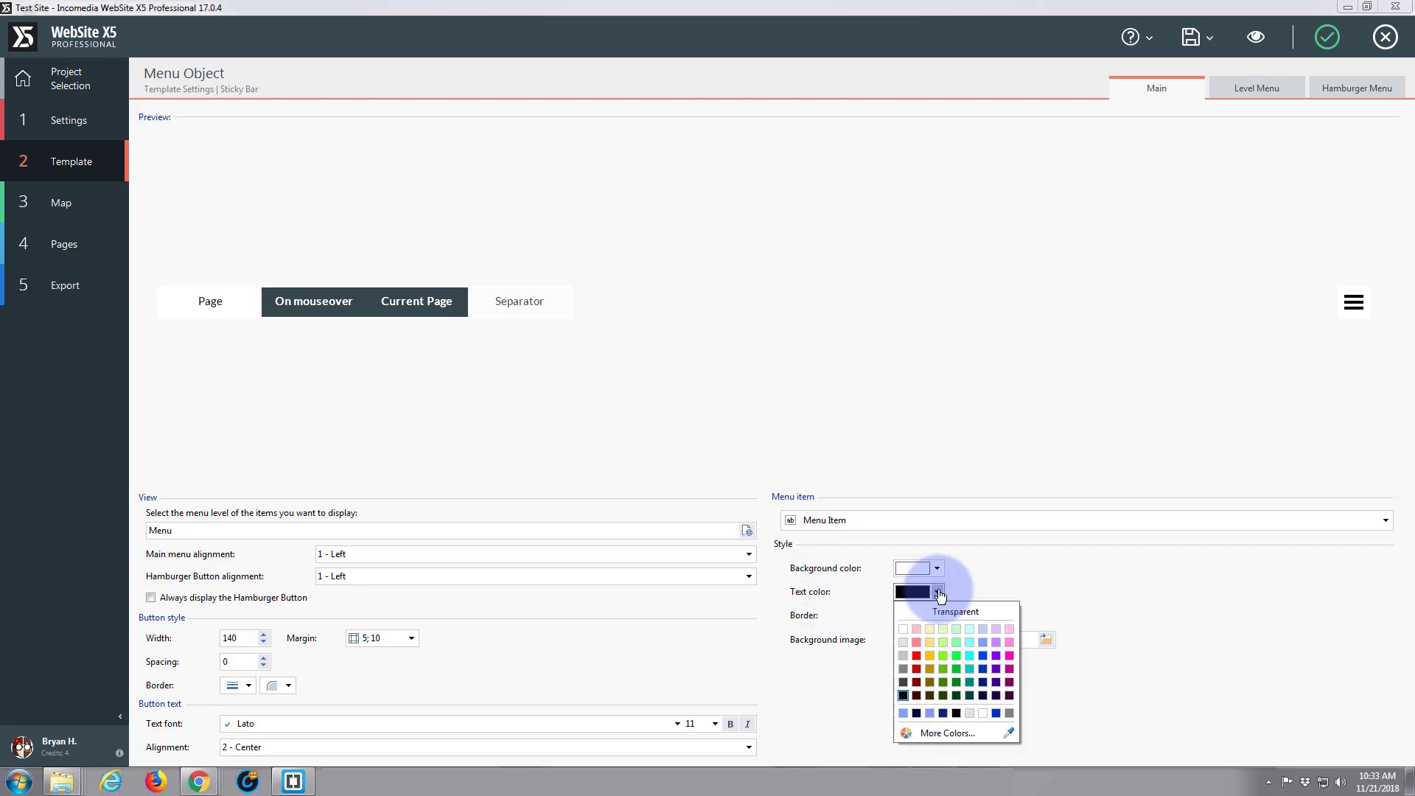
click(983, 683)
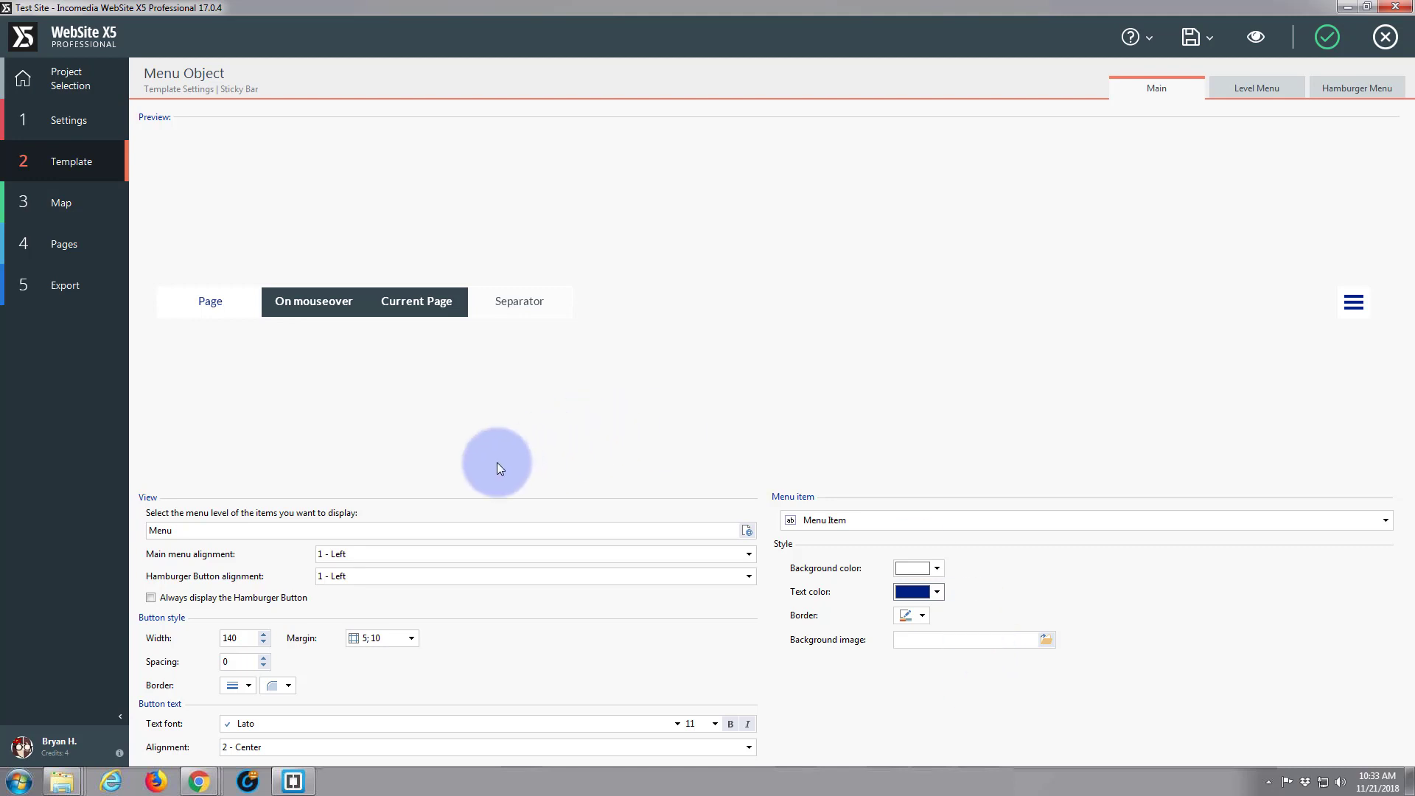
Step: Make the mouseover and current-page item backgrounds navy, then confirm the menu styling
click(309, 303)
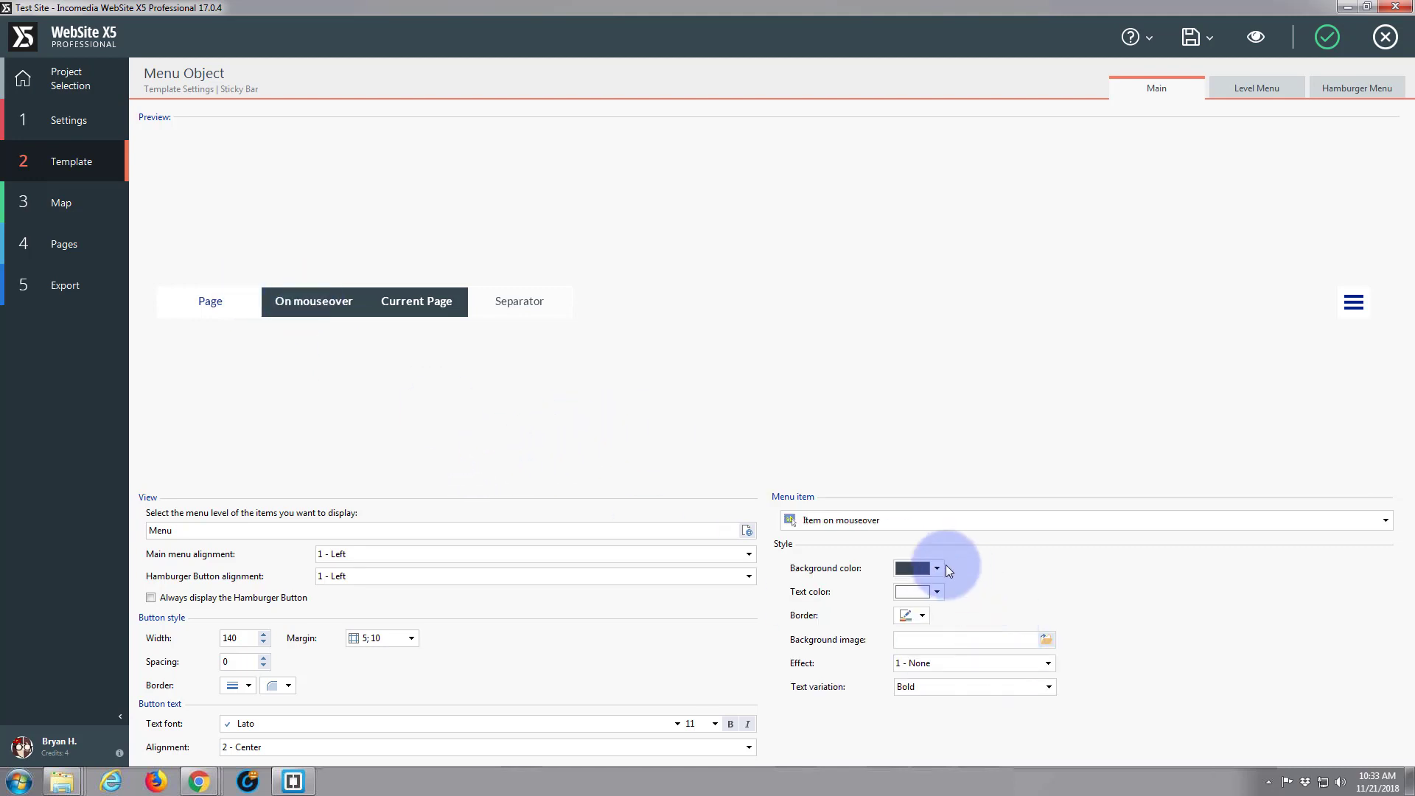
click(937, 572)
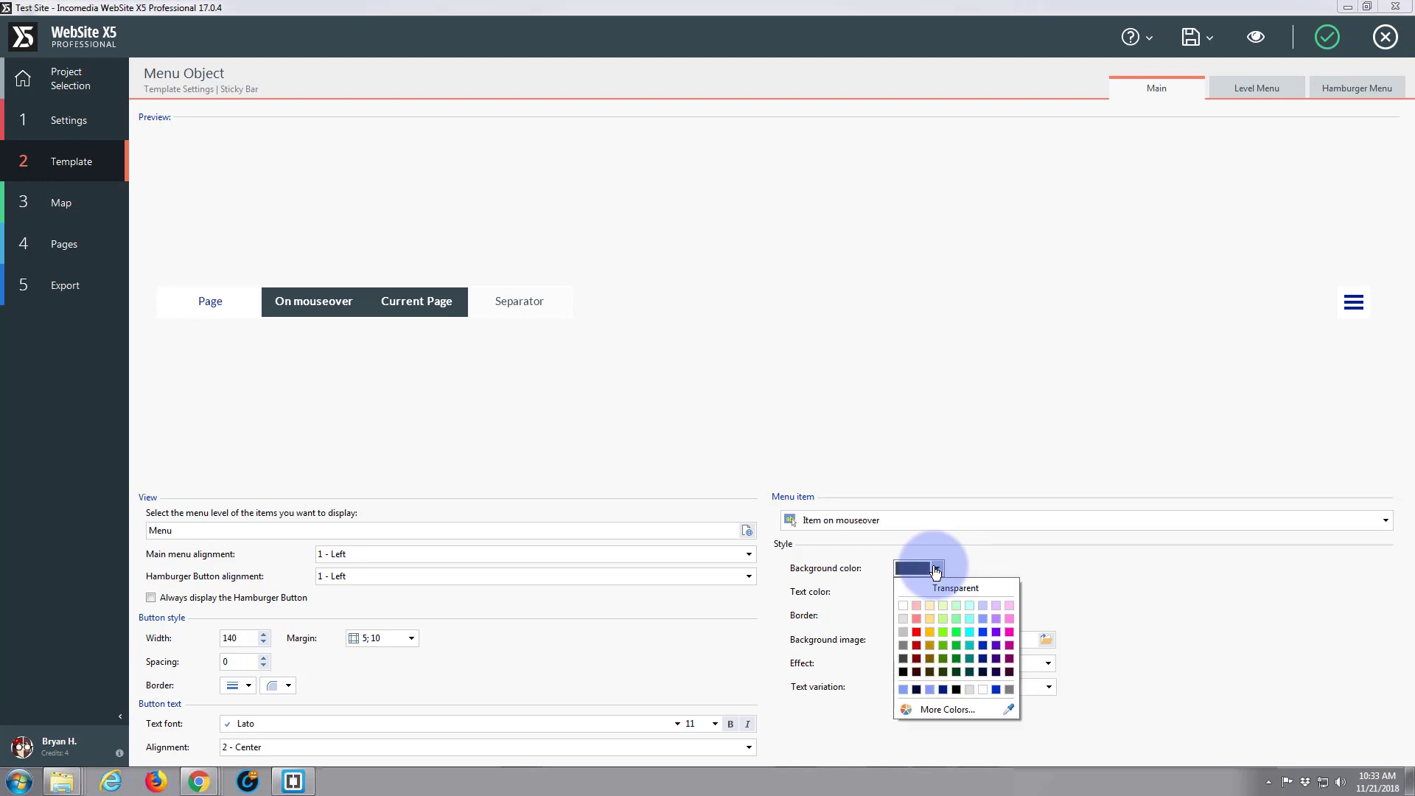
click(987, 659)
click(435, 308)
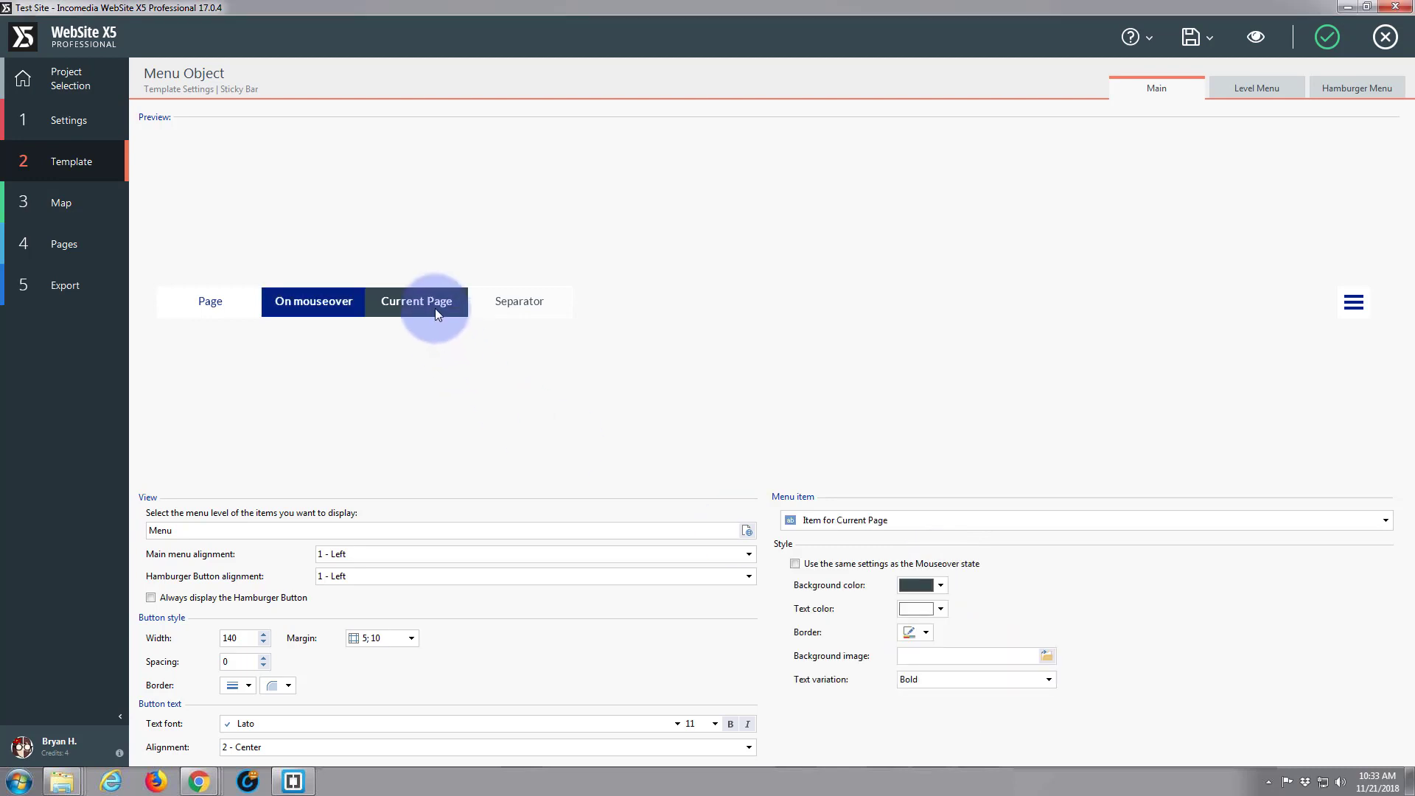
click(939, 584)
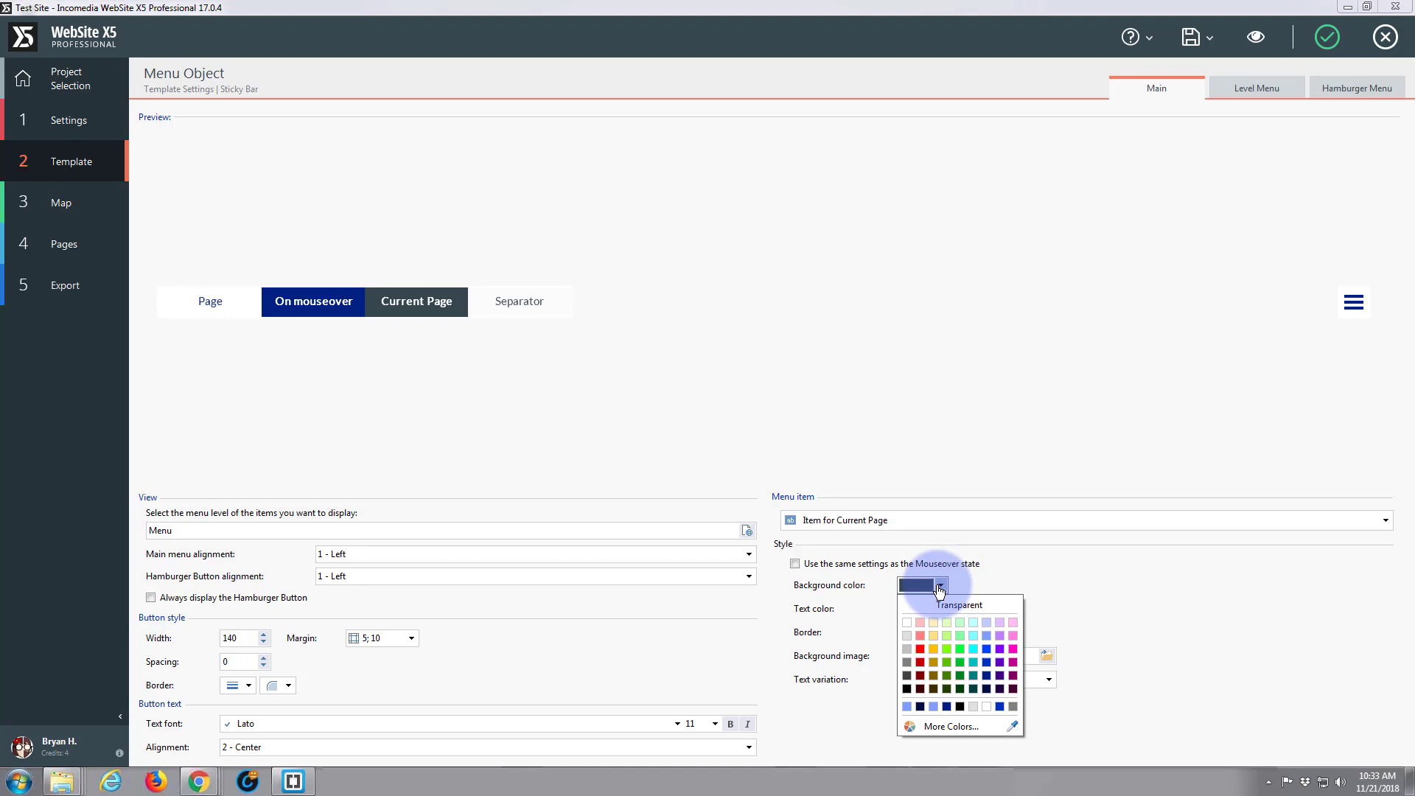
click(987, 677)
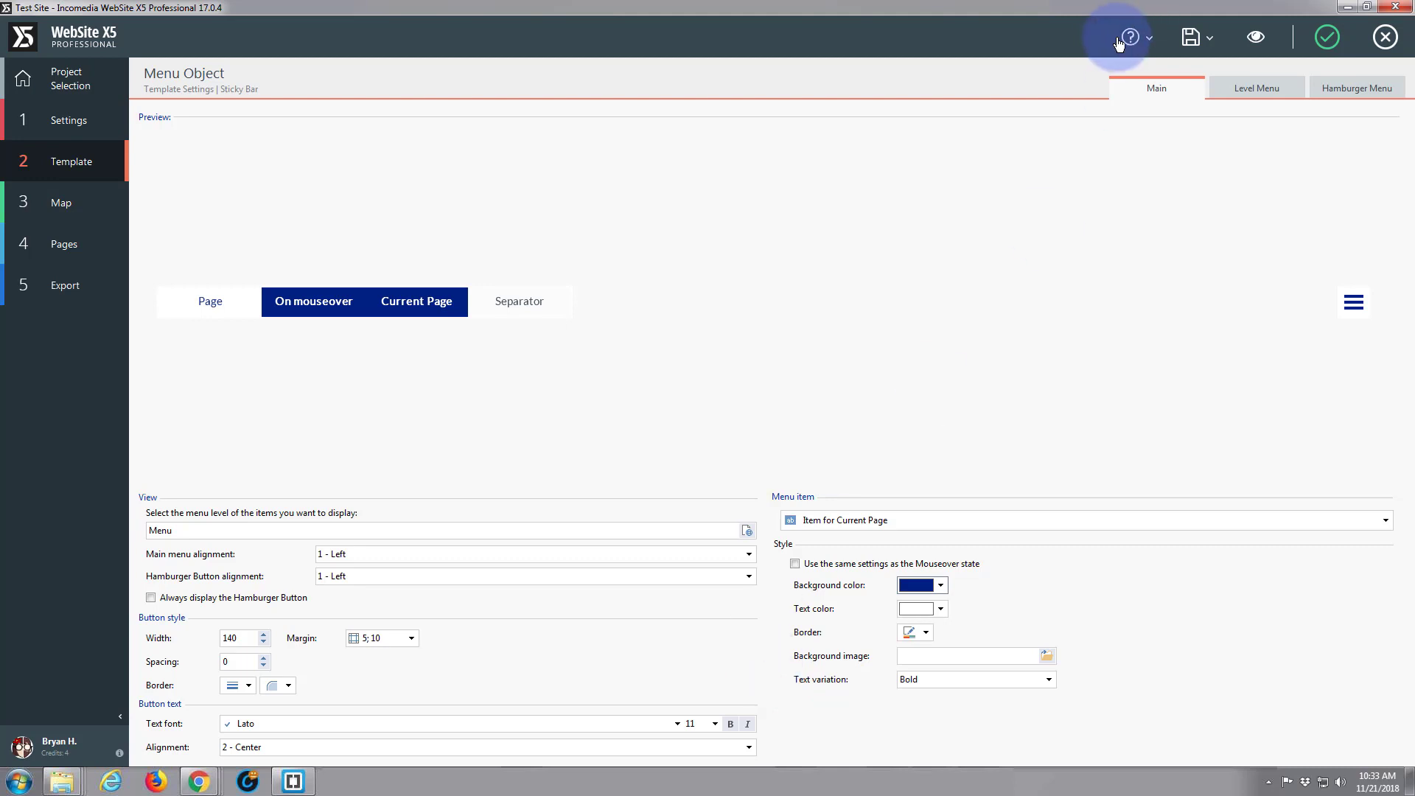
click(1327, 38)
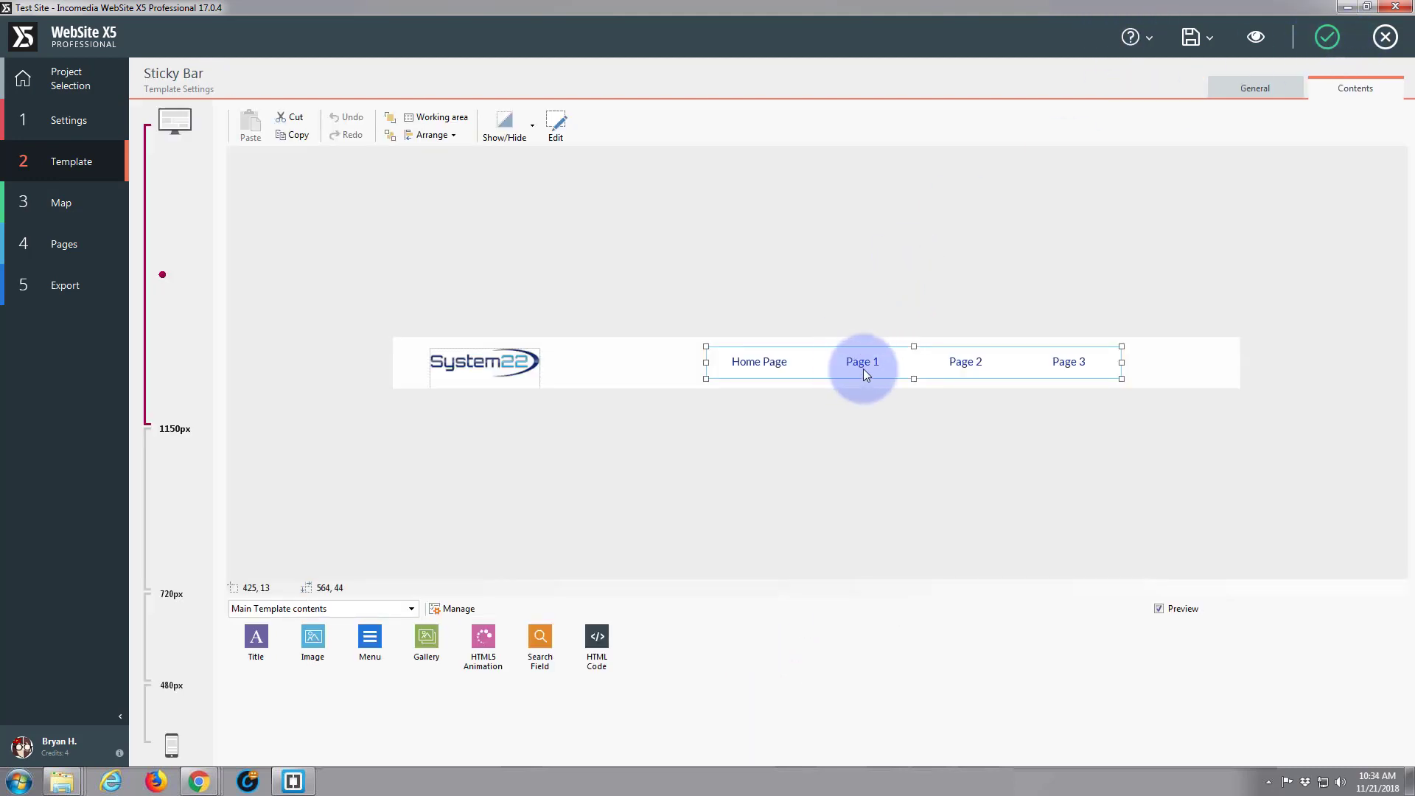
click(846, 489)
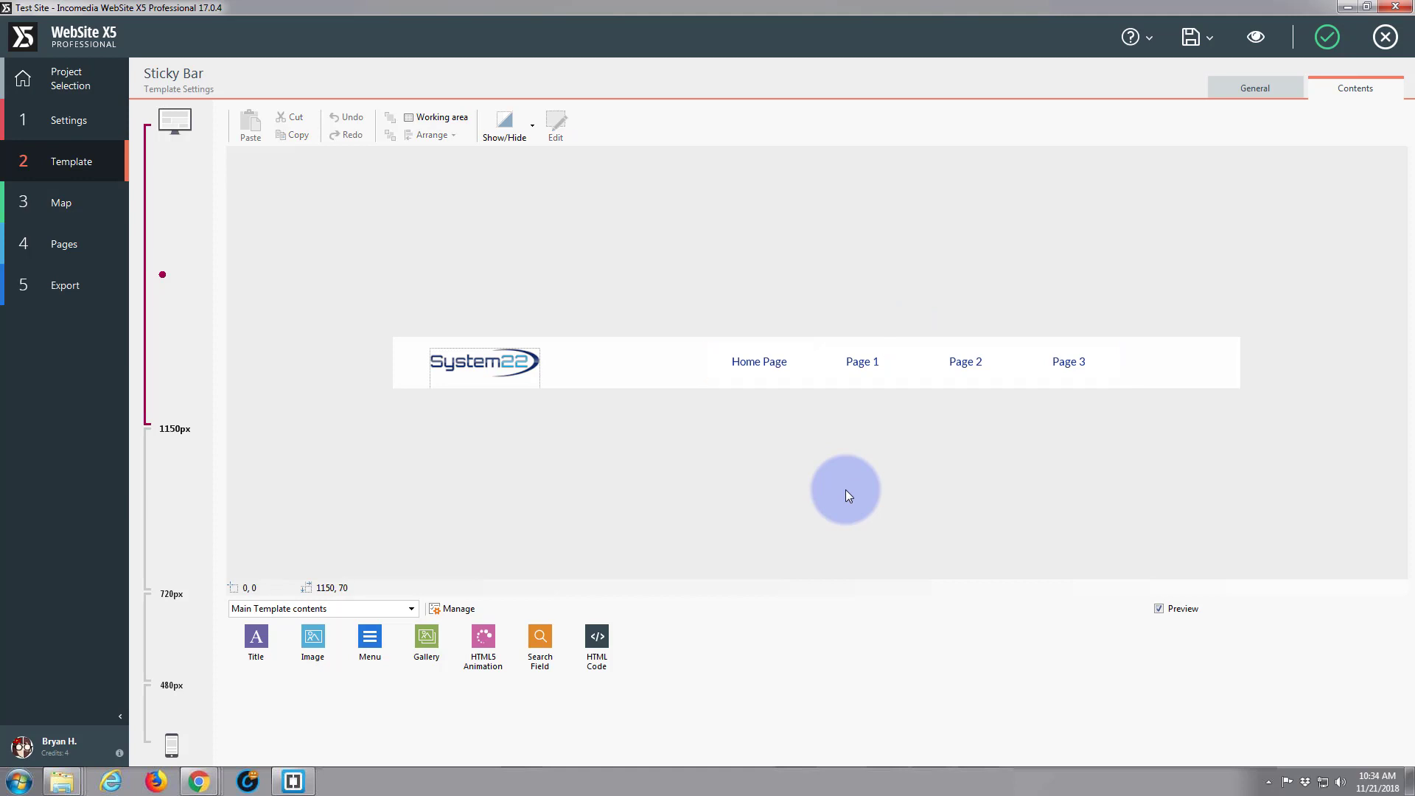
click(1257, 37)
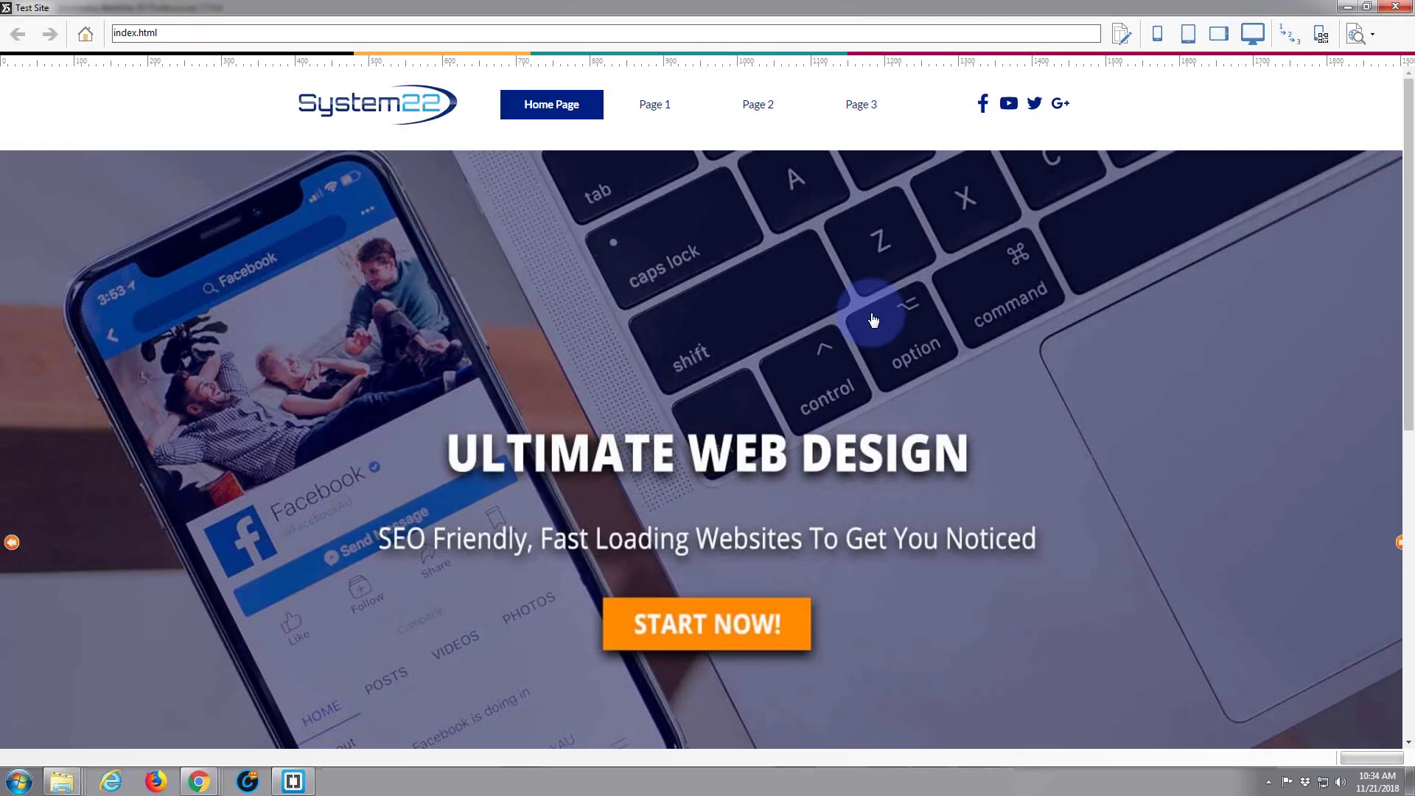
scroll(875, 318, down, 2)
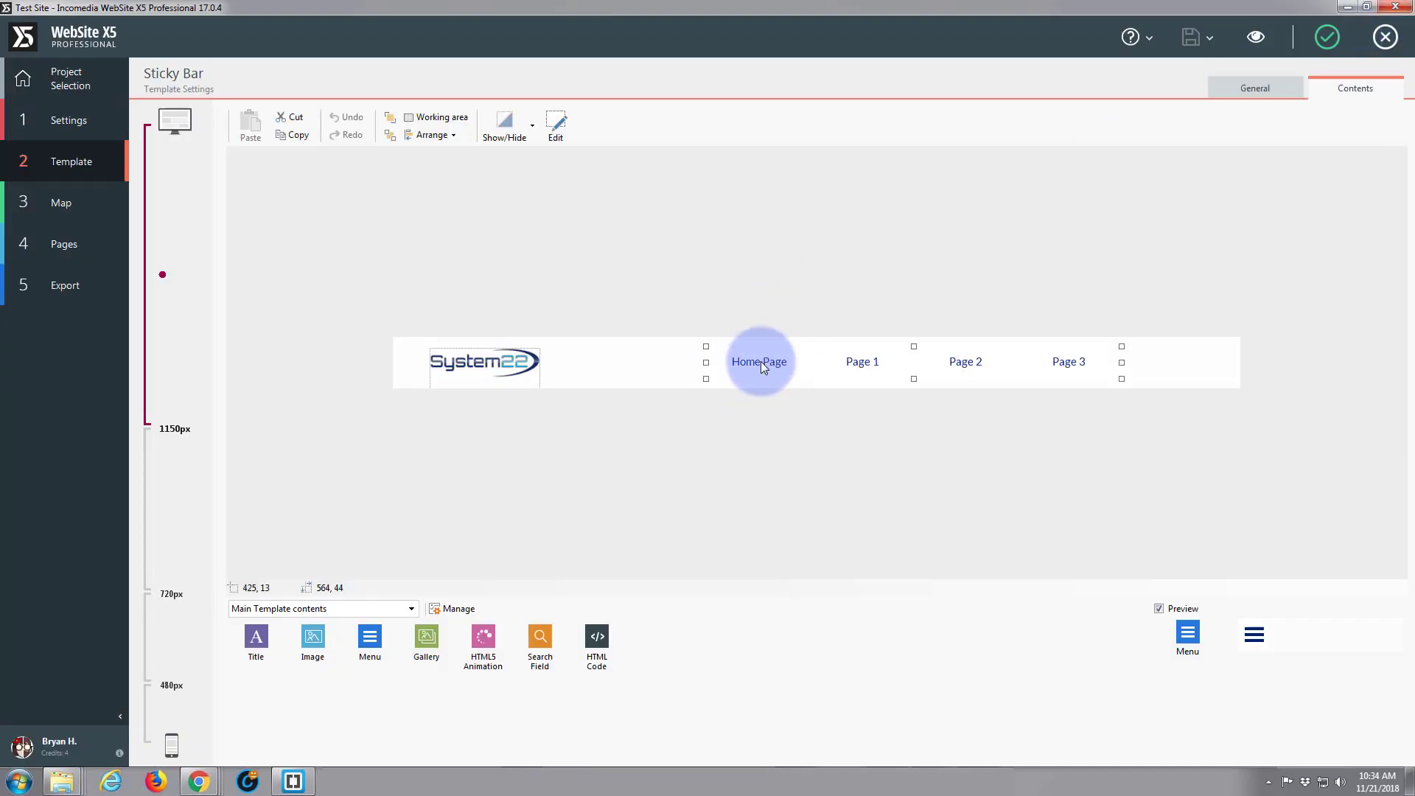
Step: Shift the menu left toward the logo and add a Social Icons object at the bar's right end
drag(691, 365, 619, 364)
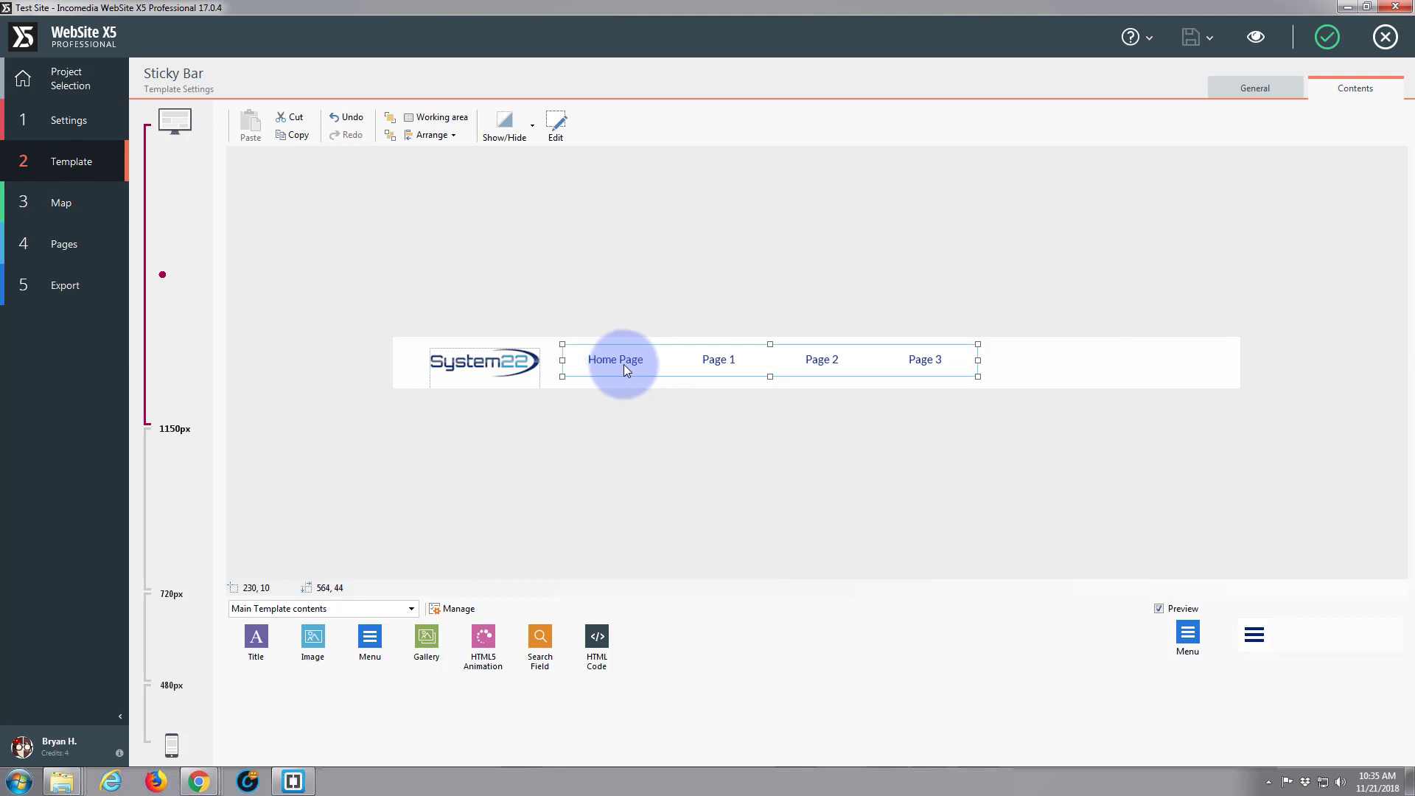
key(Down)
key(Down)
key(Down)
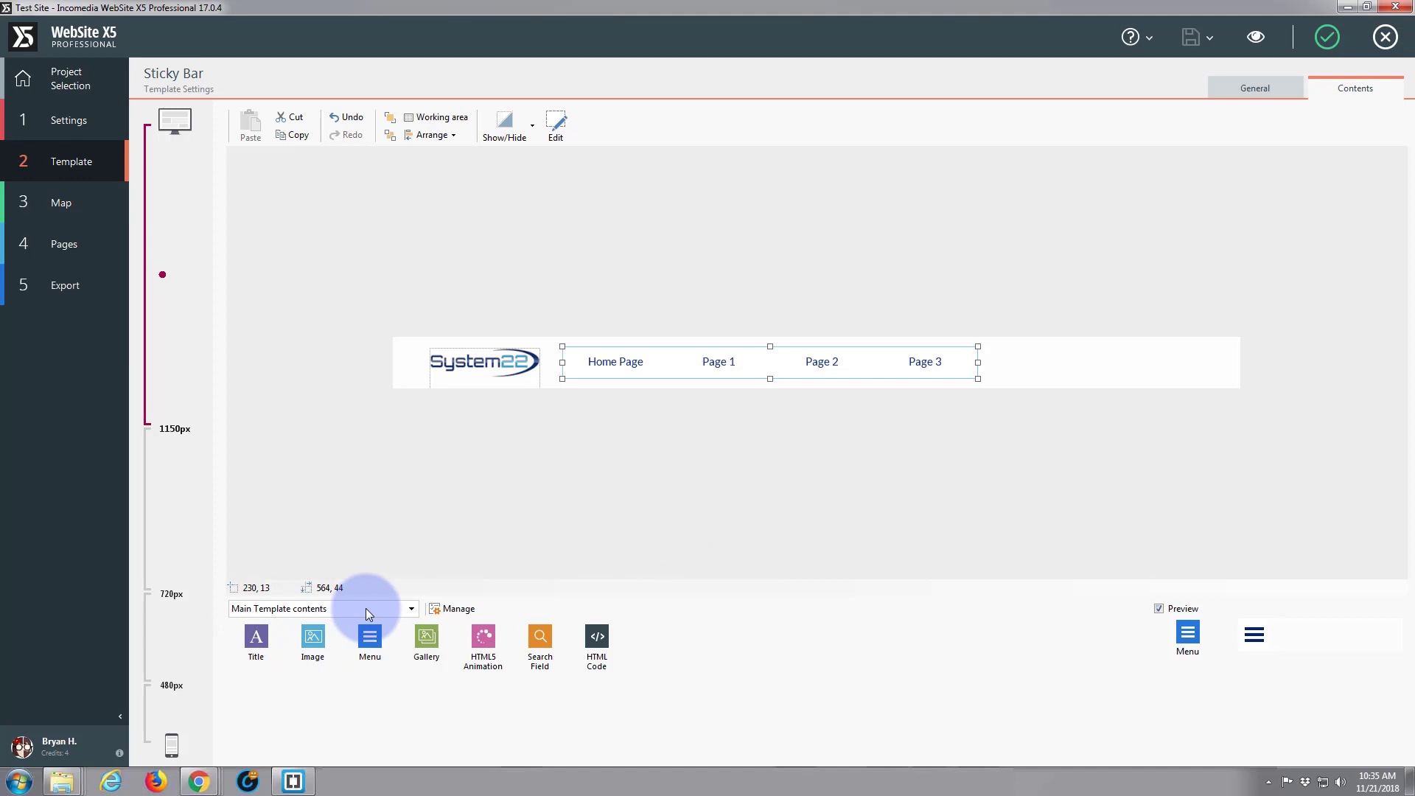
click(413, 609)
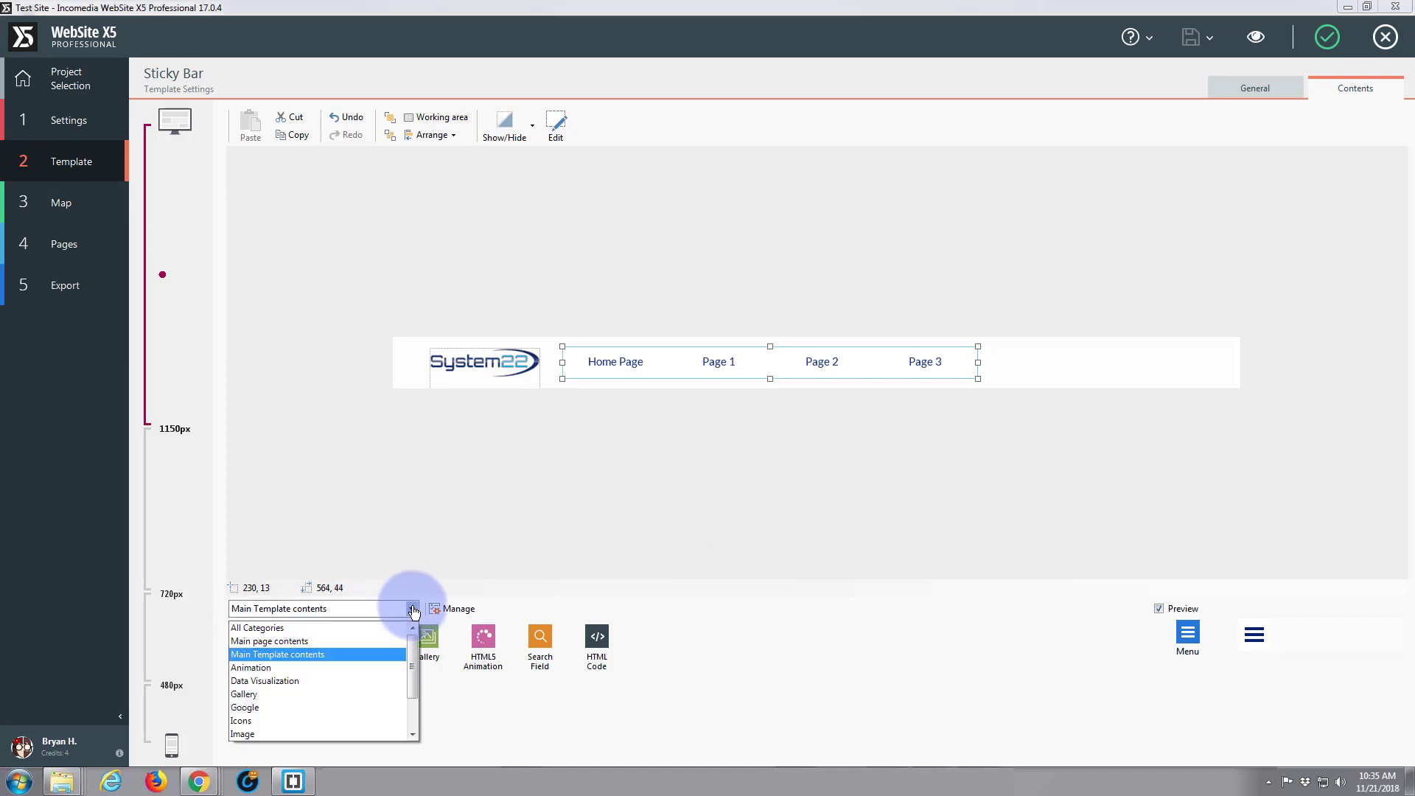
click(318, 627)
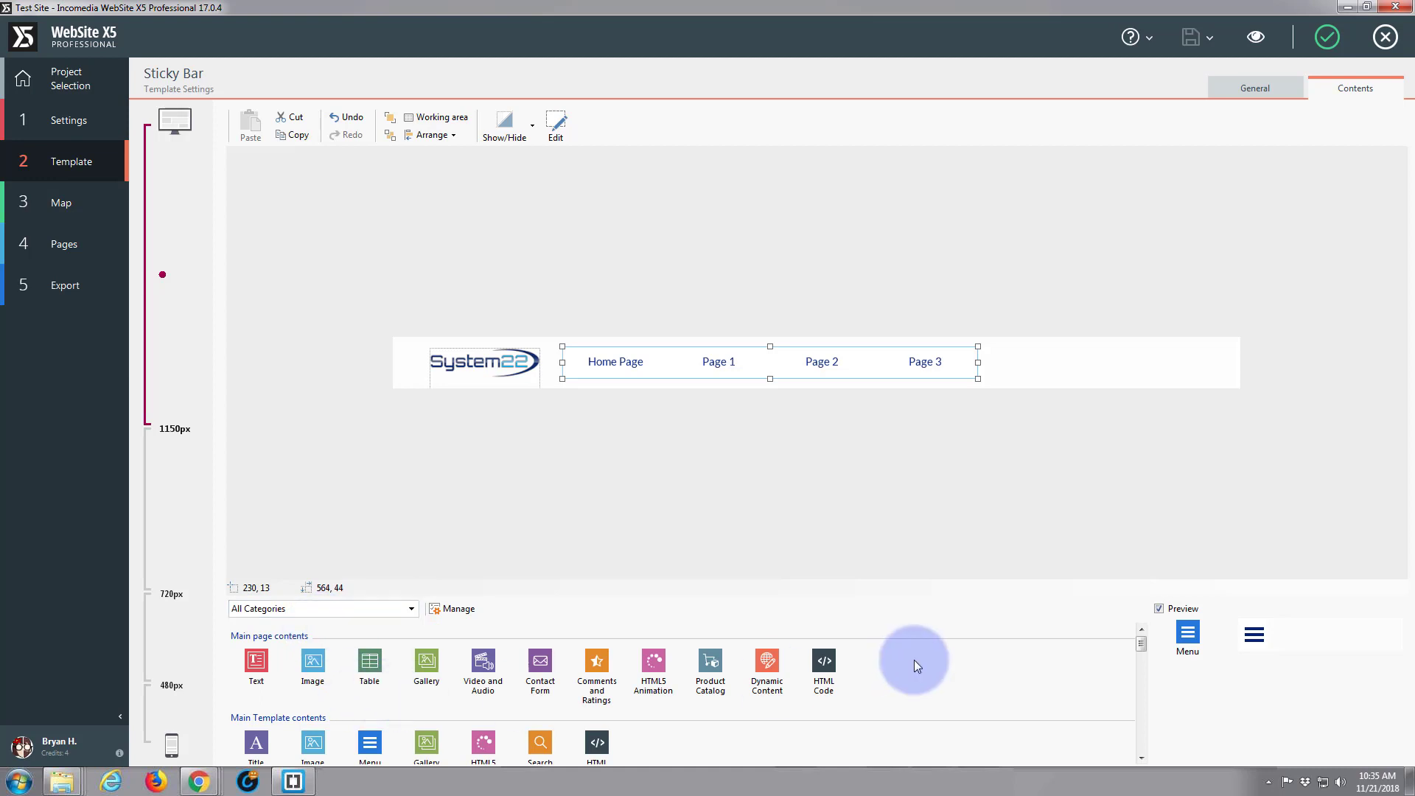
scroll(914, 661, down, 5)
scroll(914, 661, down, 3)
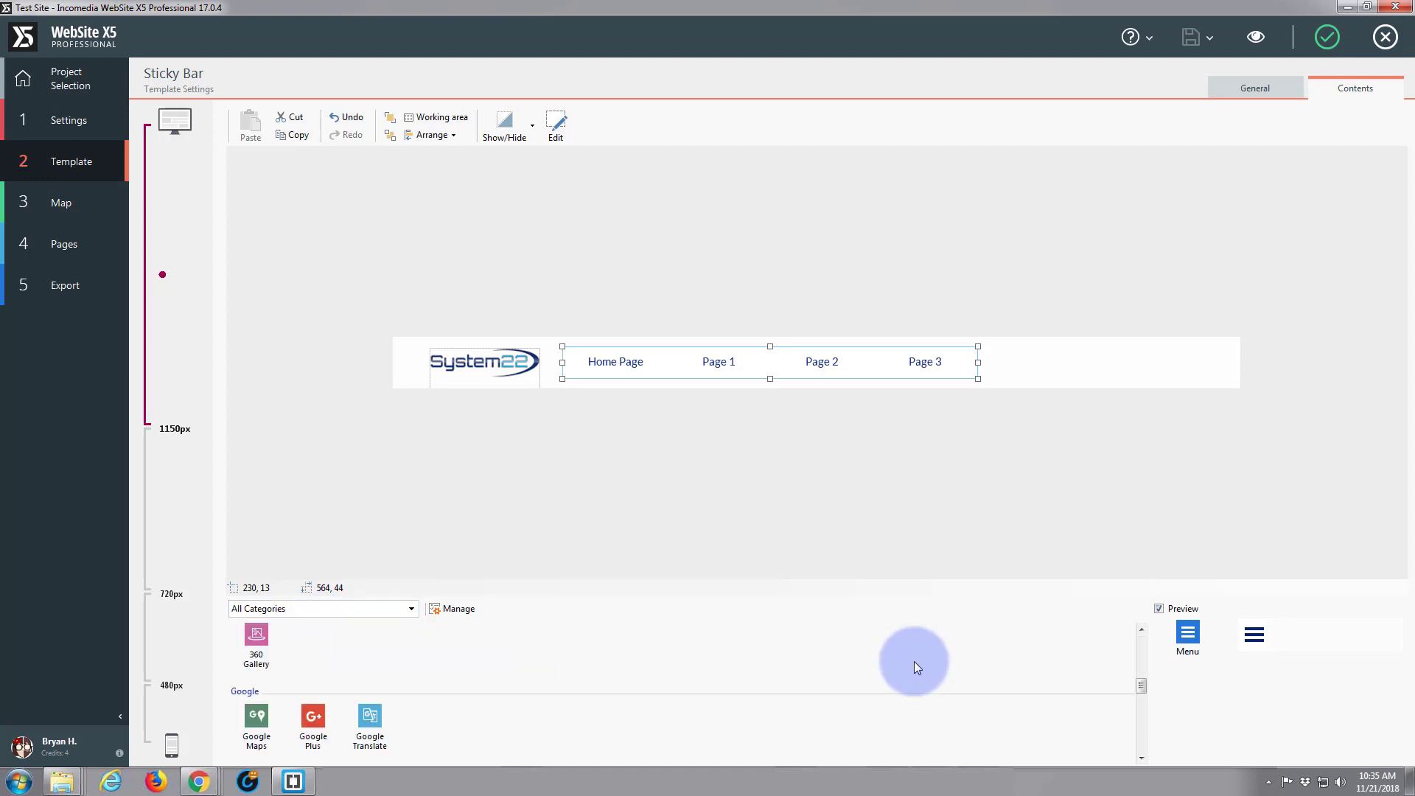
scroll(501, 693, down, 2)
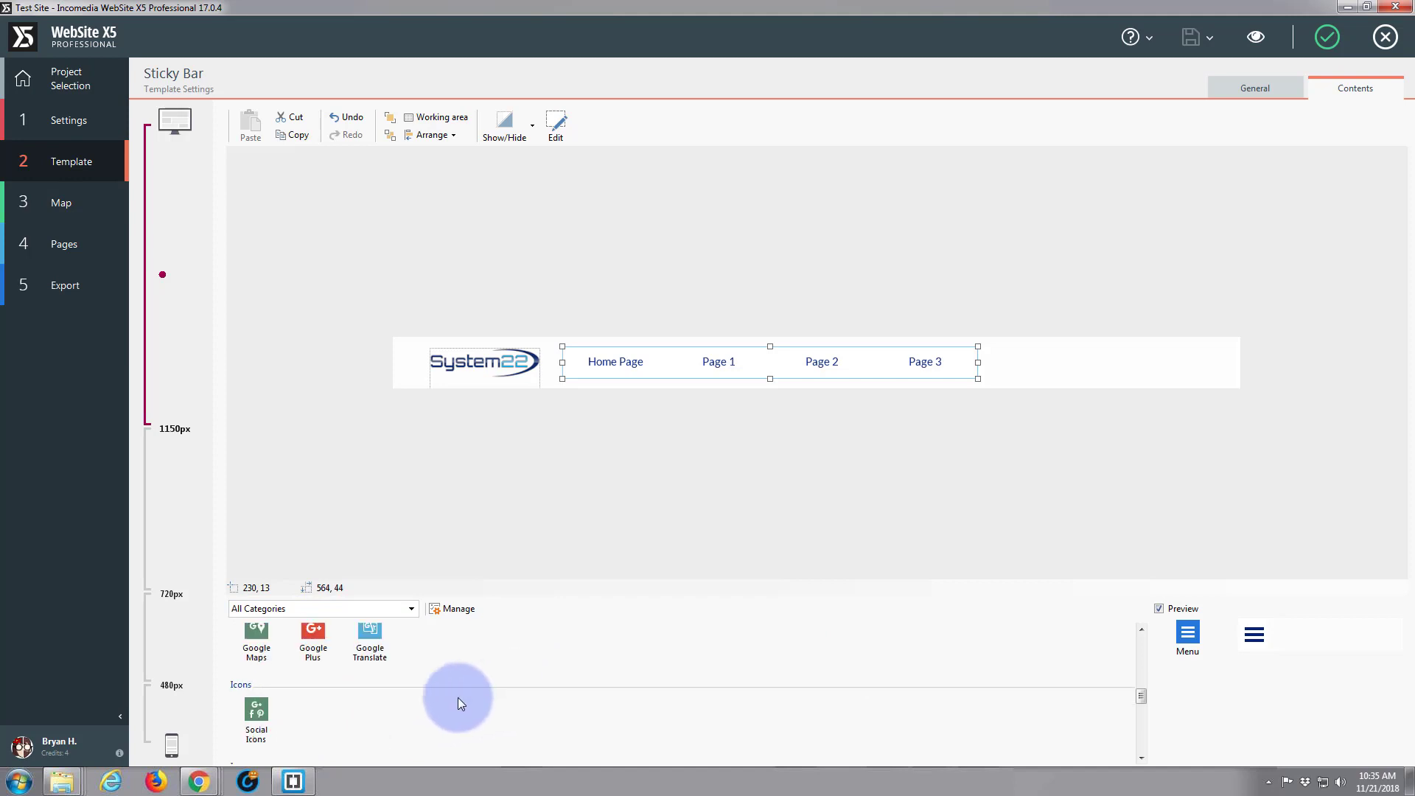
drag(254, 707, 1122, 367)
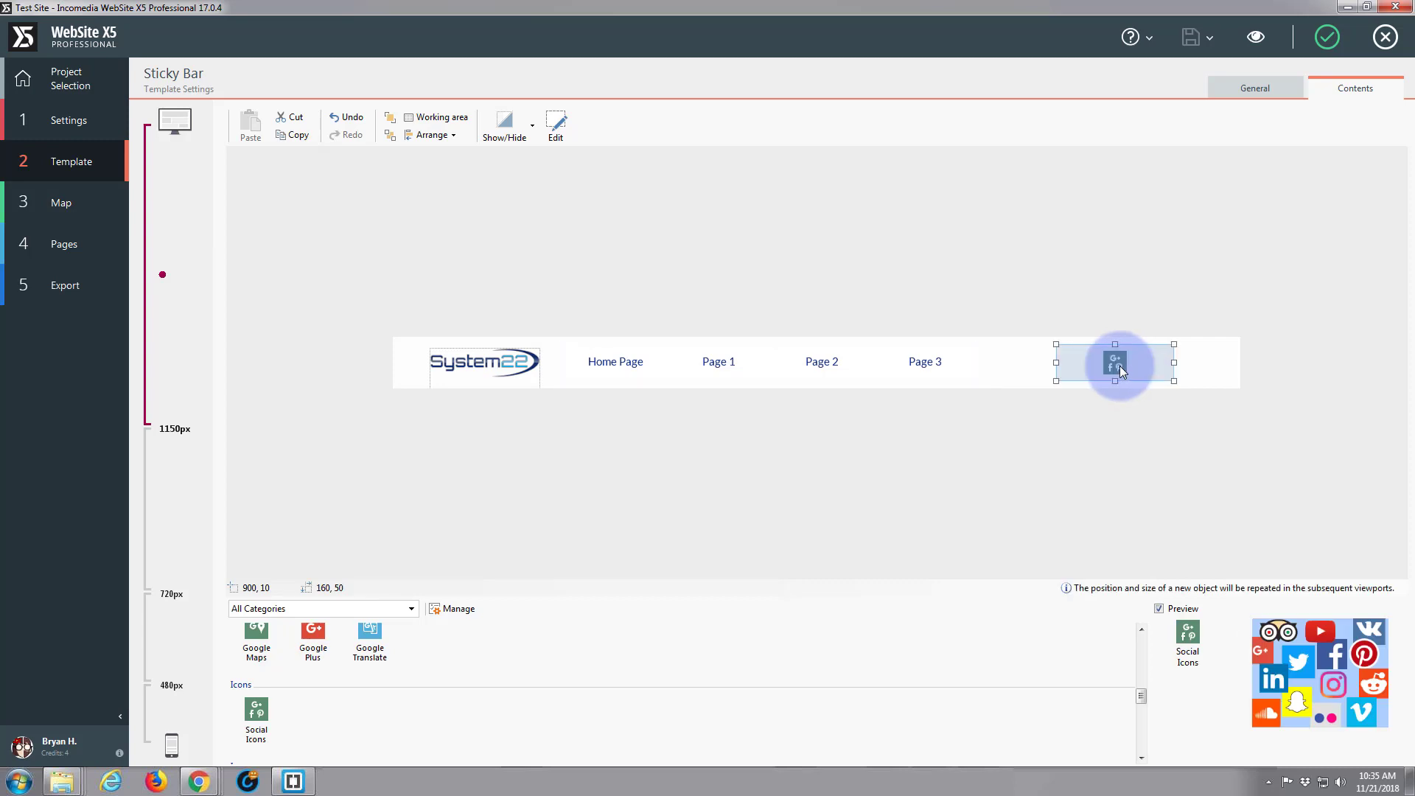
Step: Review the Facebook, YouTube and Twitter links in Social Icons, then paste a Google+ URL as the fourth
double_click(1121, 366)
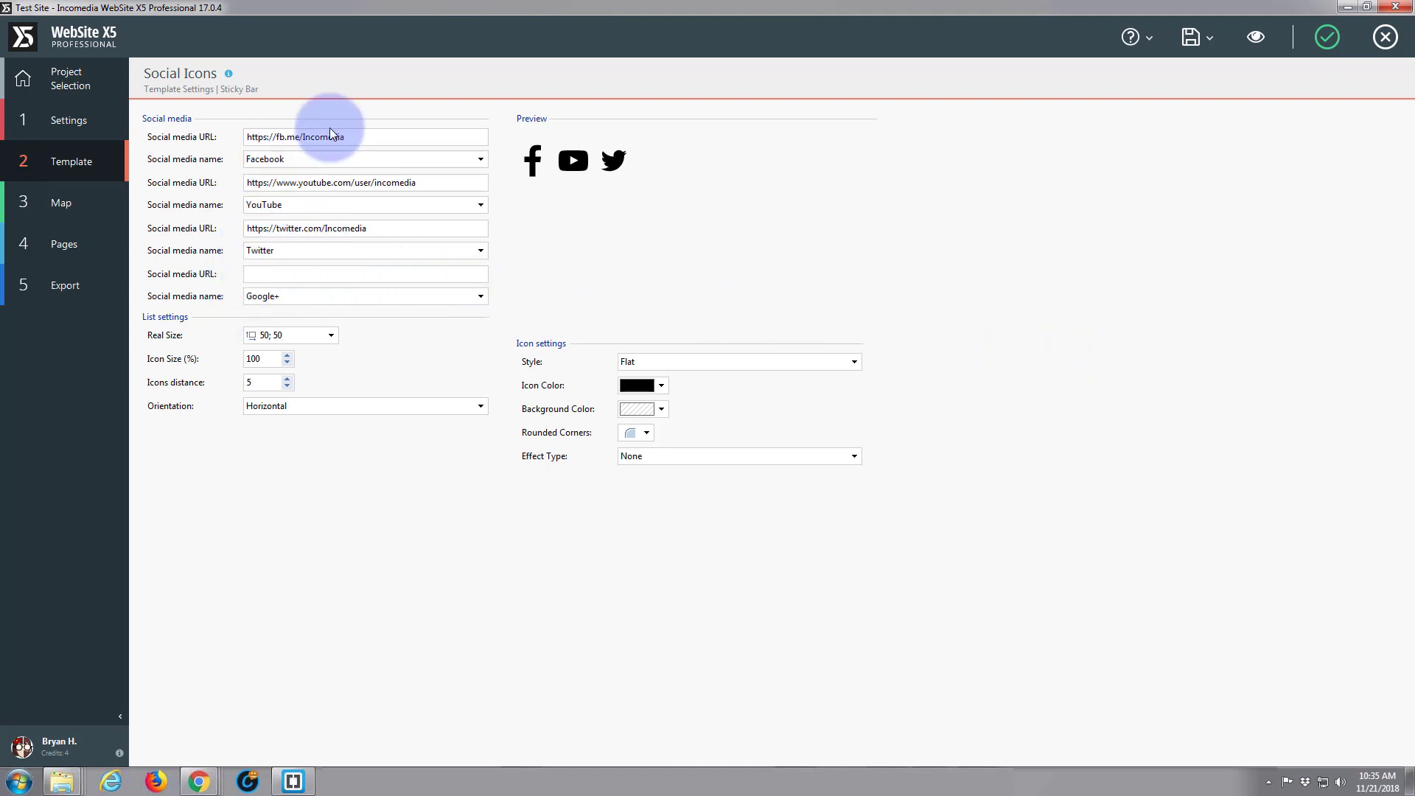
click(435, 184)
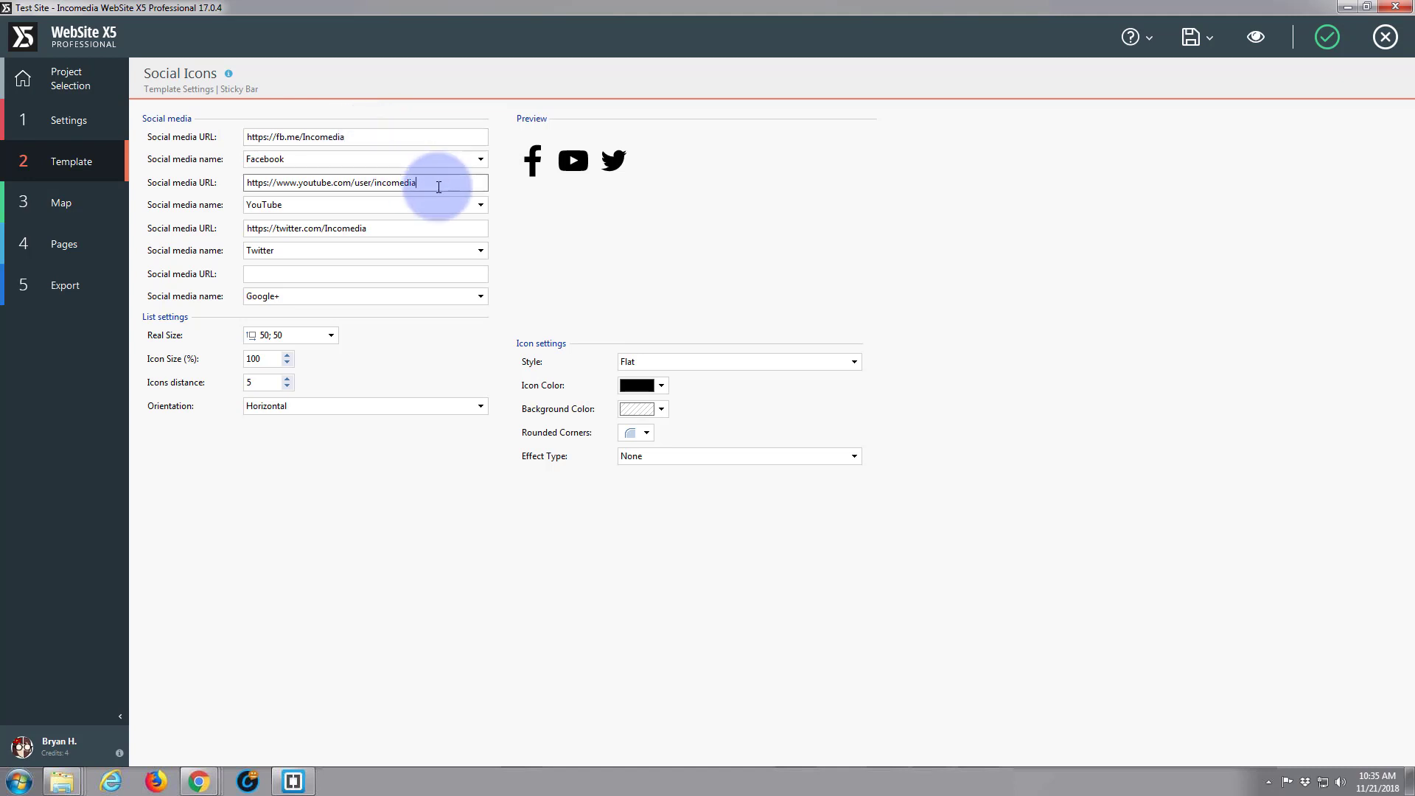
click(395, 235)
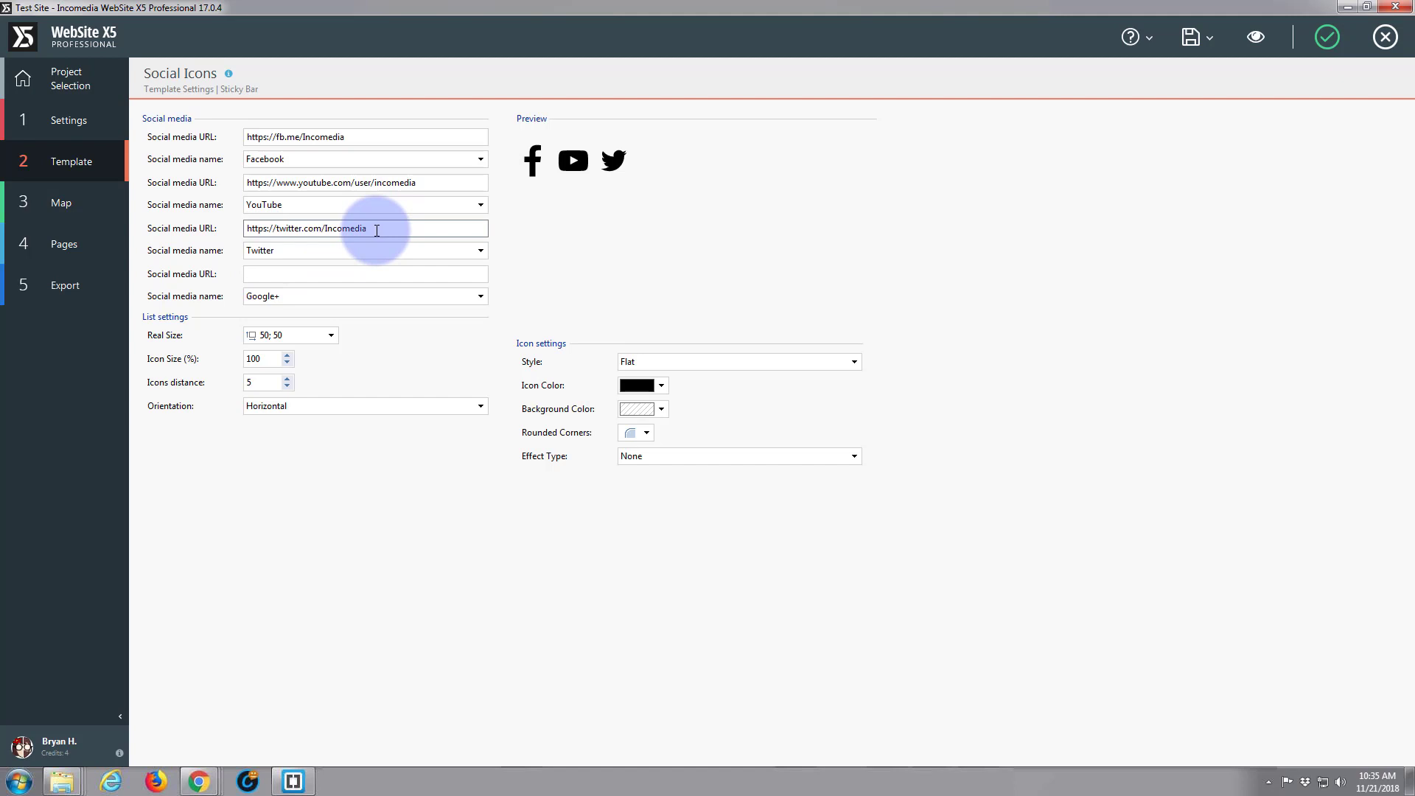
click(481, 252)
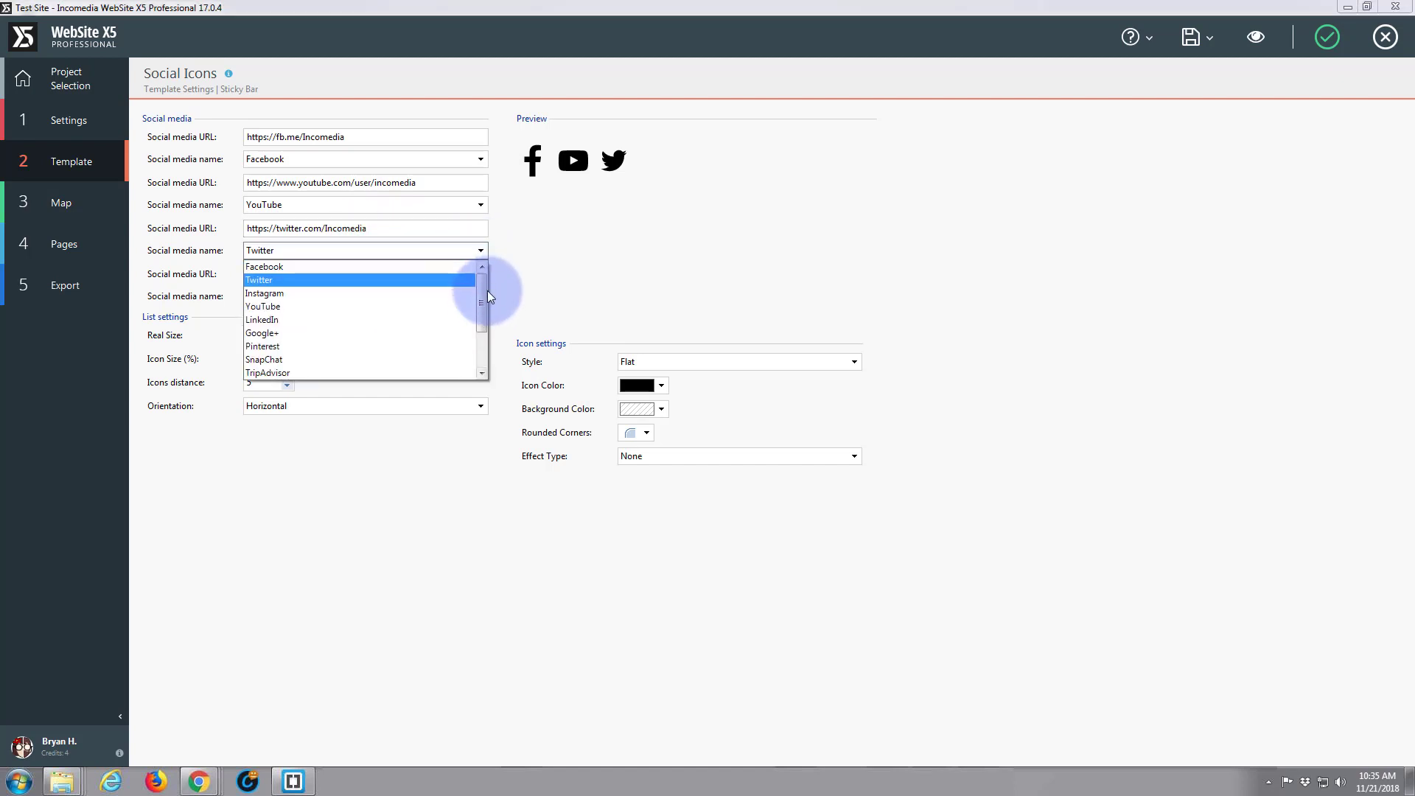
mouse_move(480, 301)
mouse_down()
mouse_move(480, 350)
mouse_move(486, 293)
mouse_up()
click(481, 253)
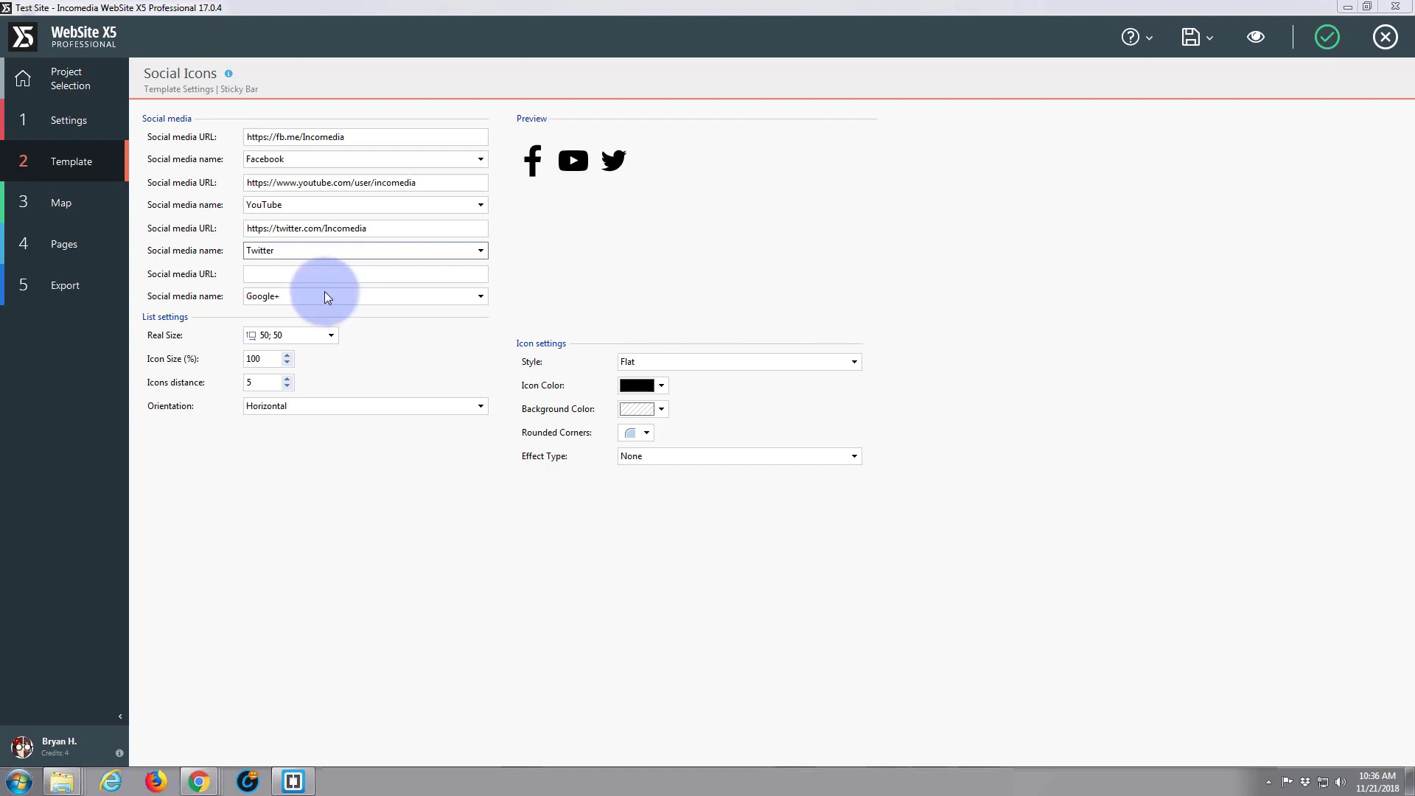
click(284, 273)
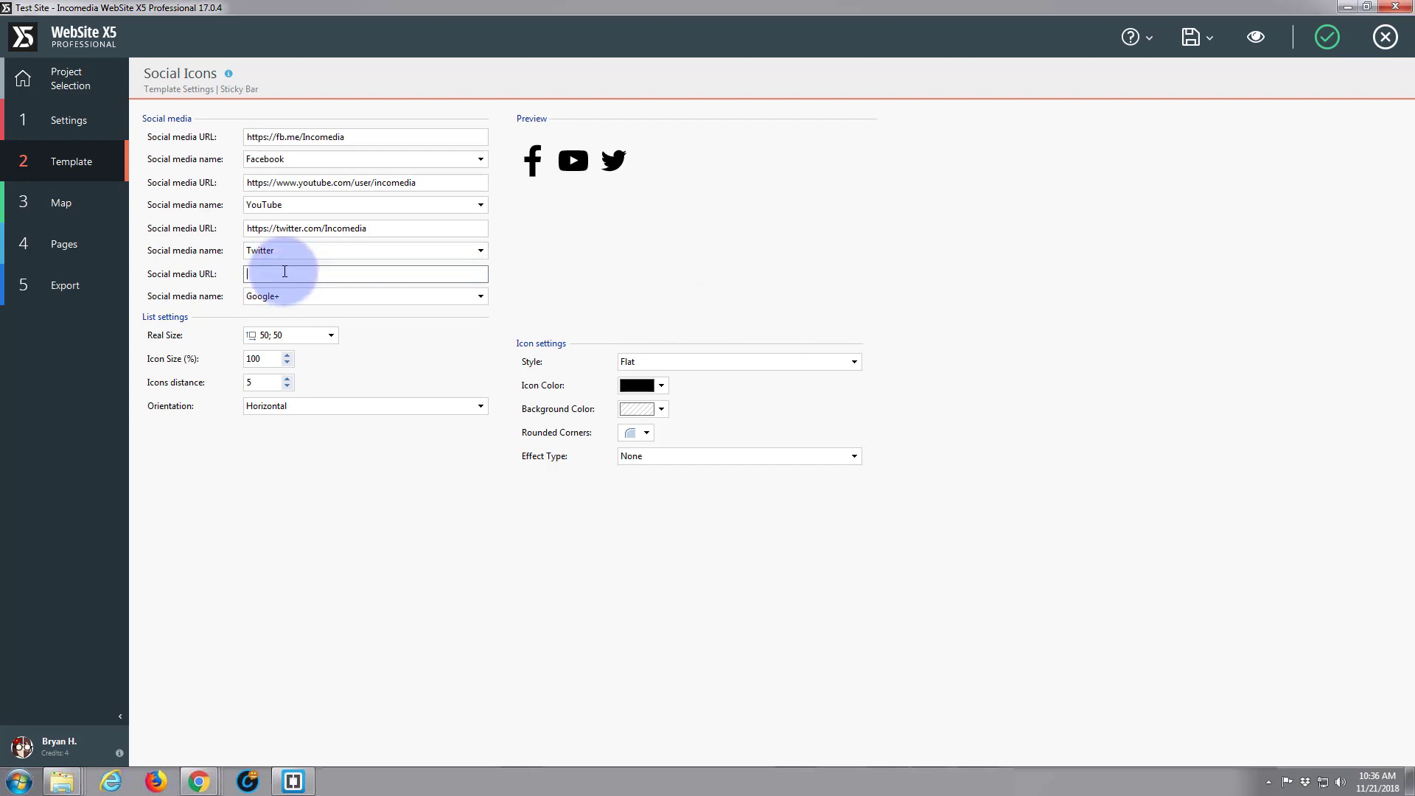
text(https://plus.google.com/+System22Net/posts)
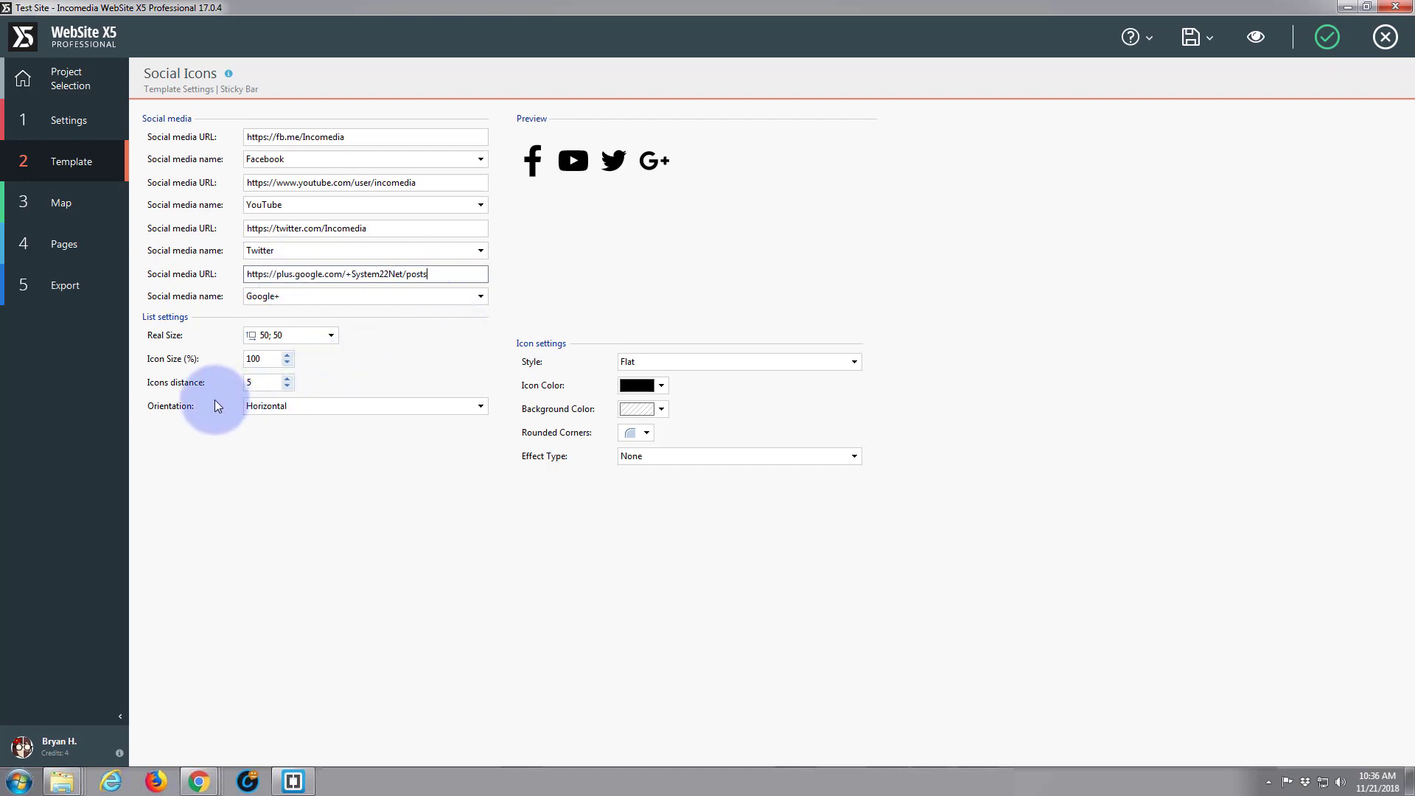
Step: Color the social icons dark blue and set their real size to 40×40
click(662, 385)
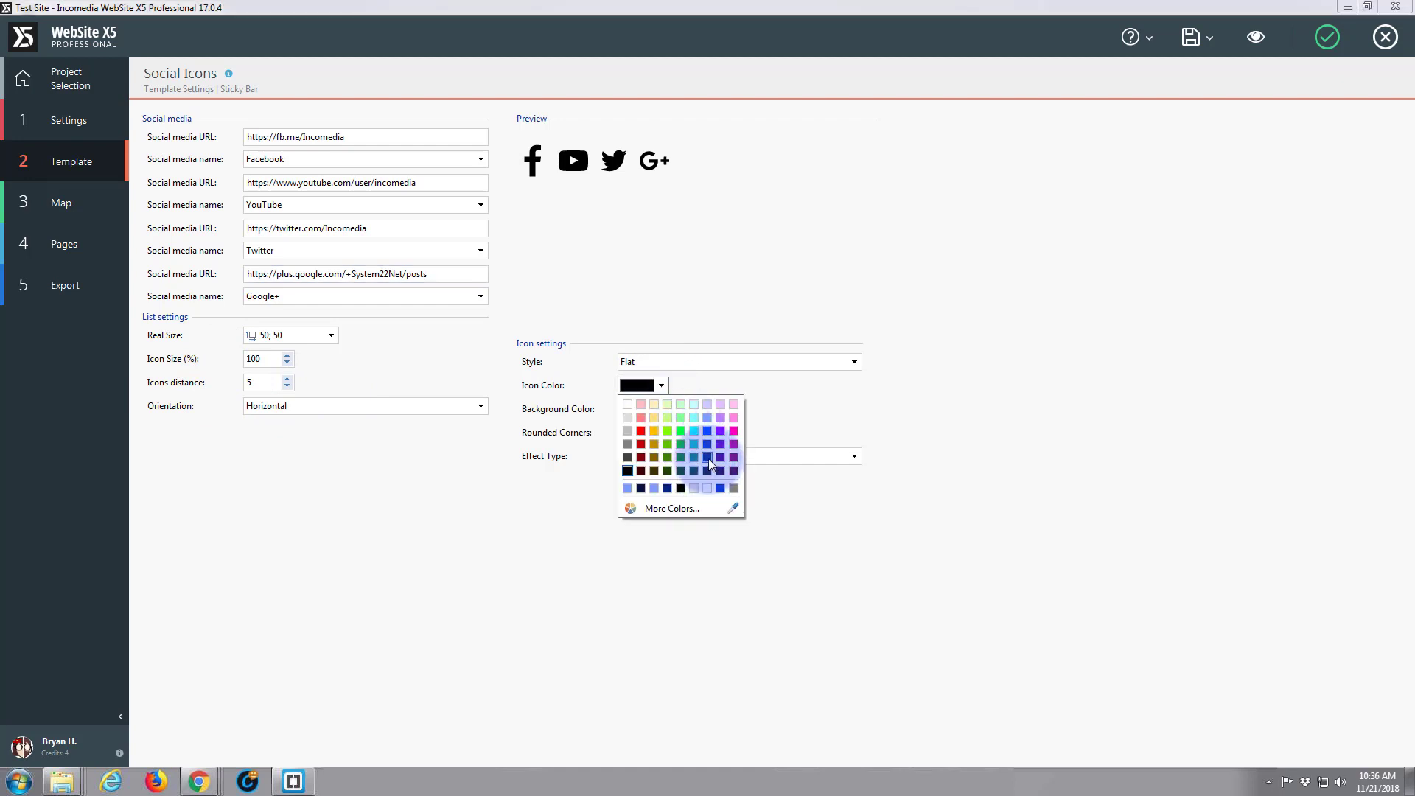
click(708, 458)
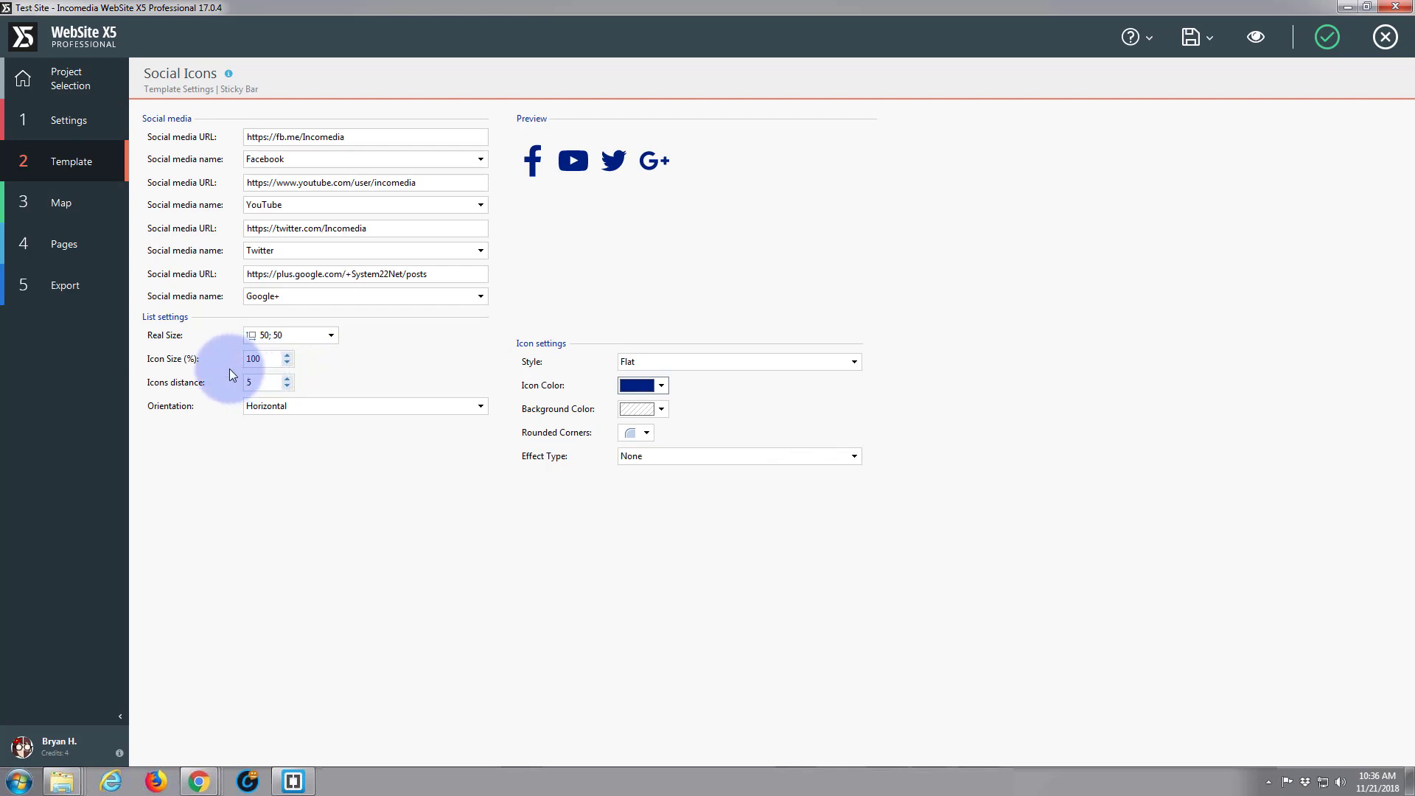
click(330, 340)
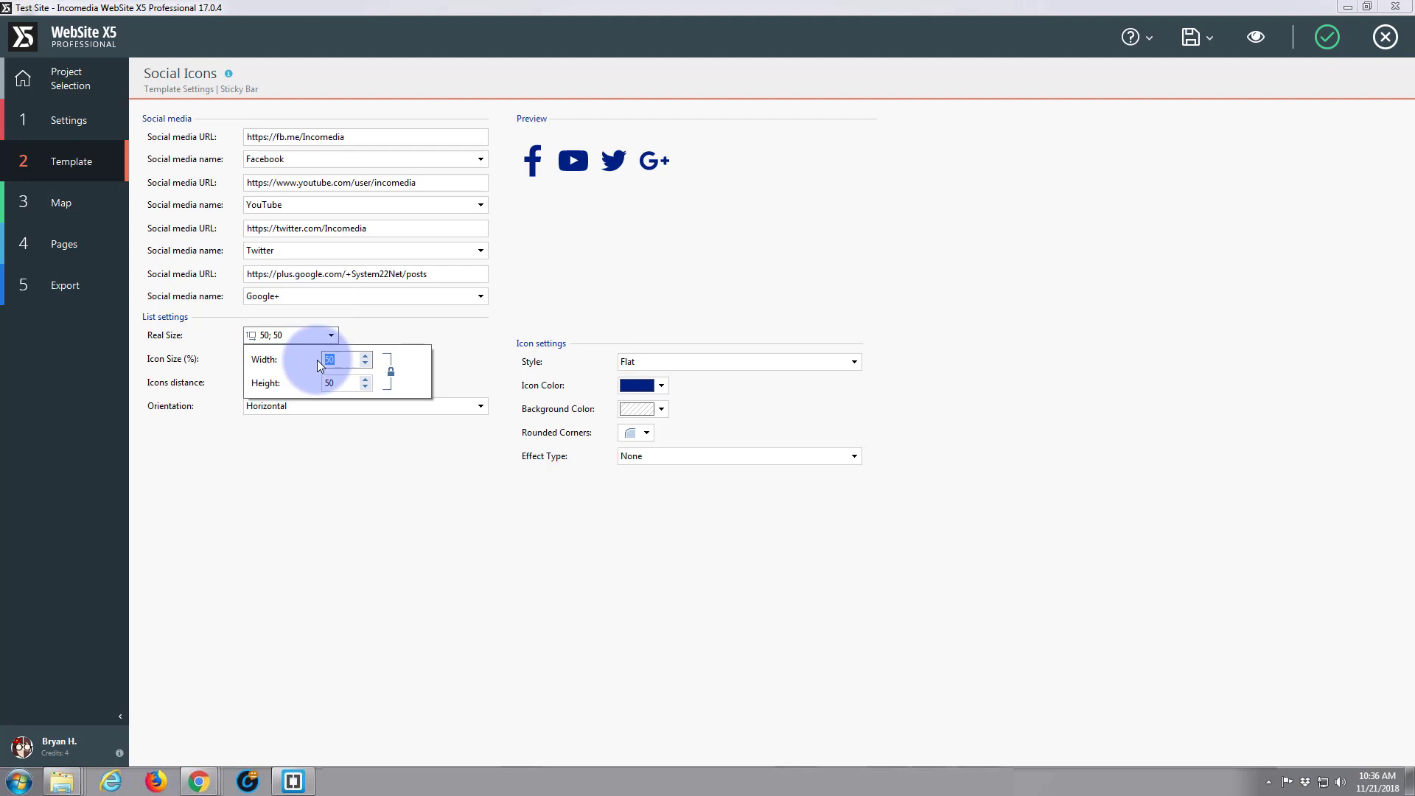
text(40)
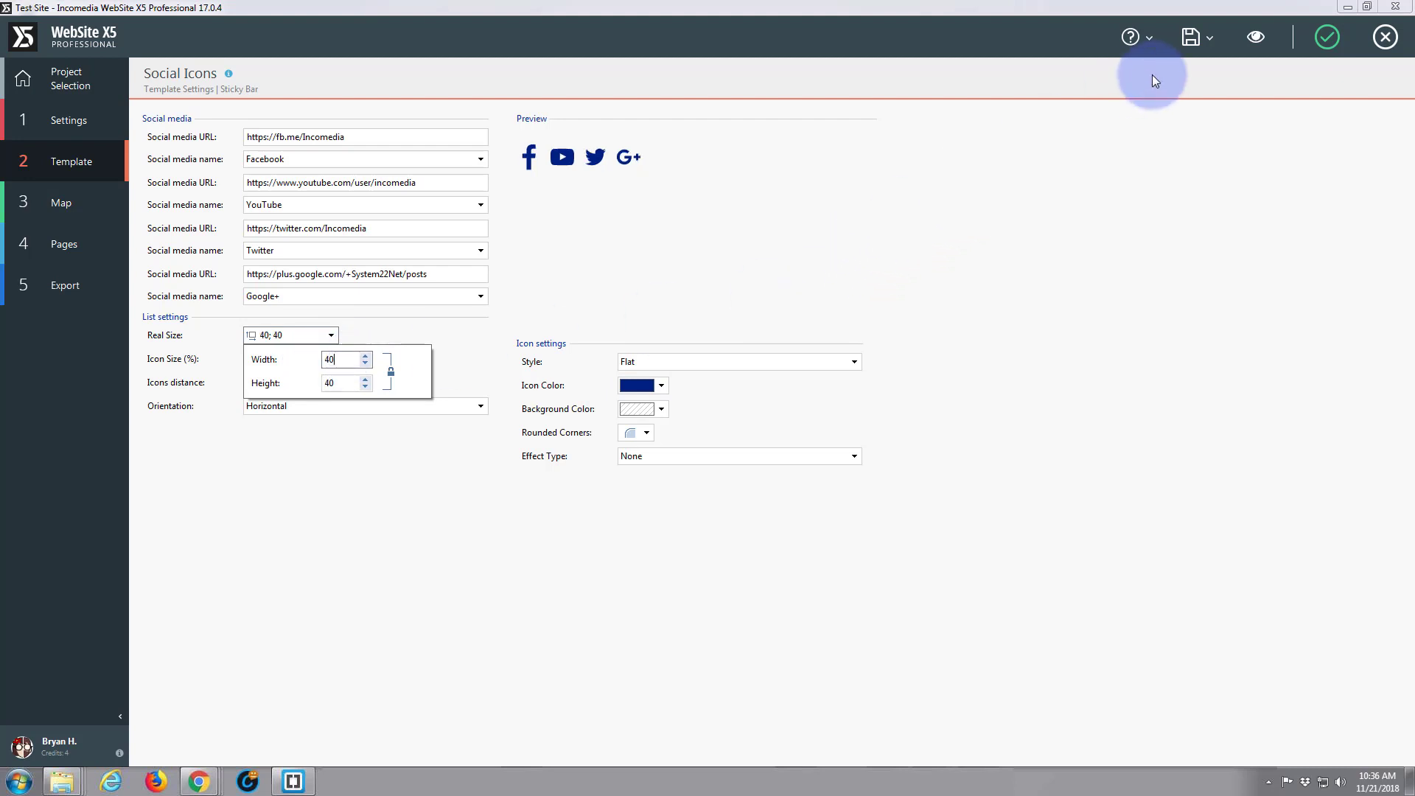
click(1257, 37)
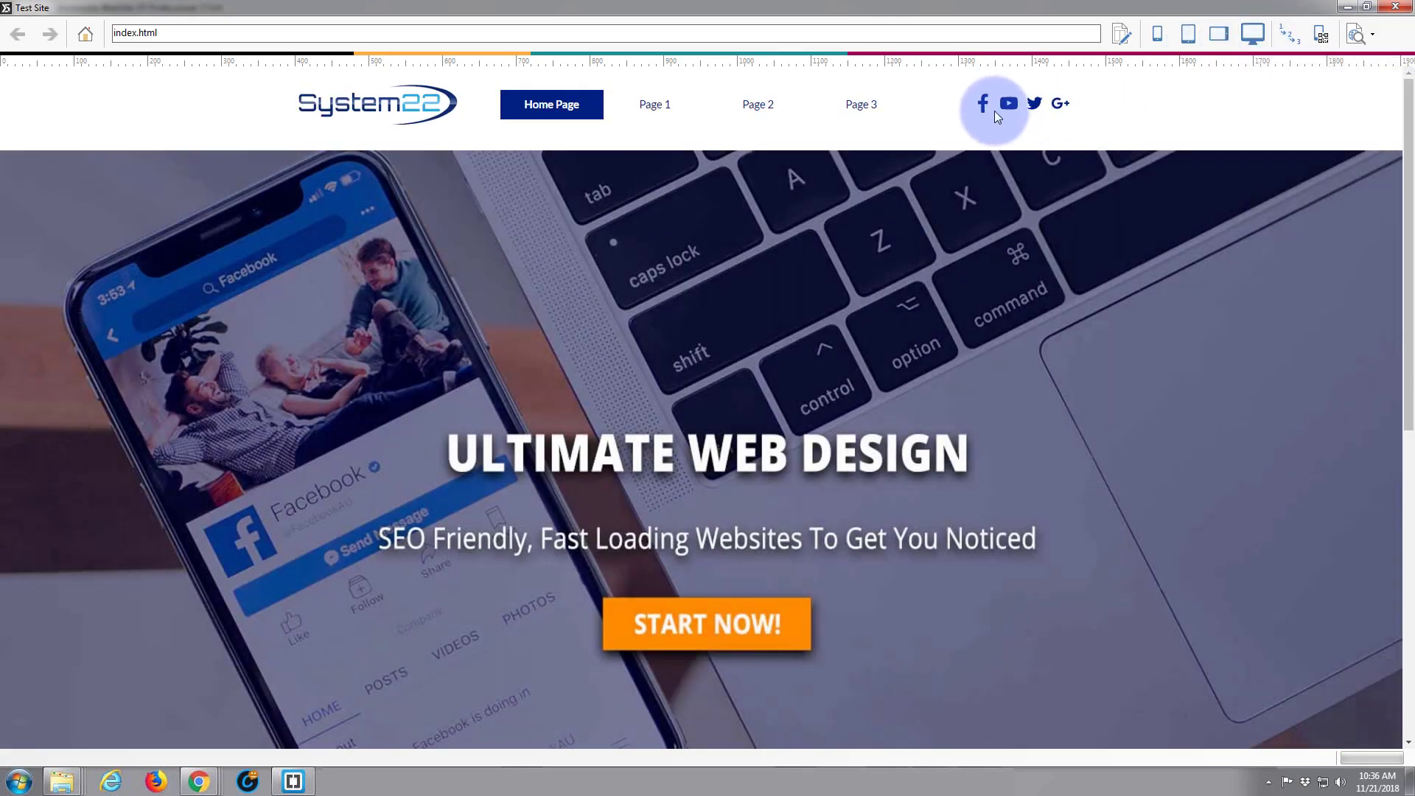
Step: Scroll the home page preview to check the sticky bar and its dark blue social icons
scroll(844, 257, down, 2)
scroll(844, 257, up, 2)
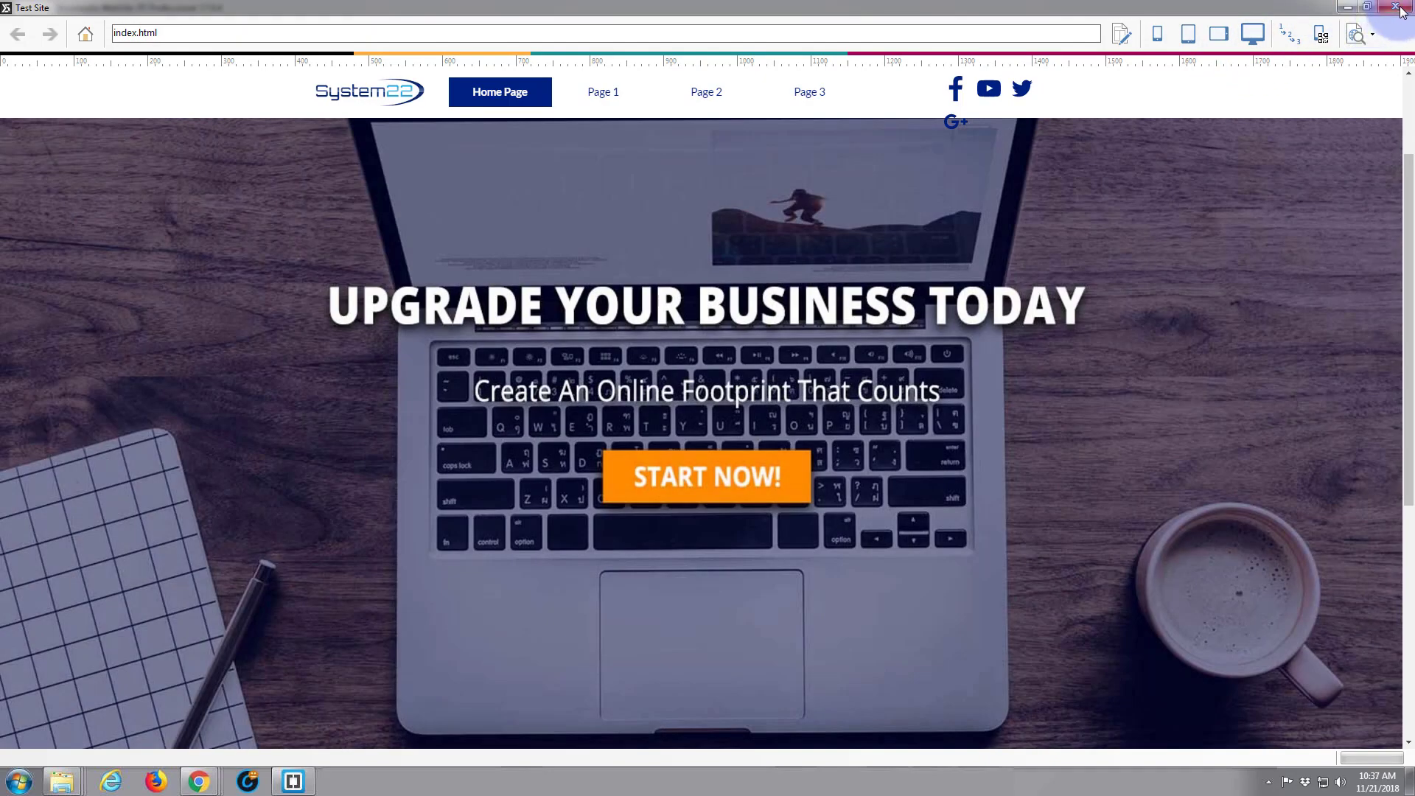
Step: Reduce the social icons' real size from 40×40 to 30×30
click(1400, 10)
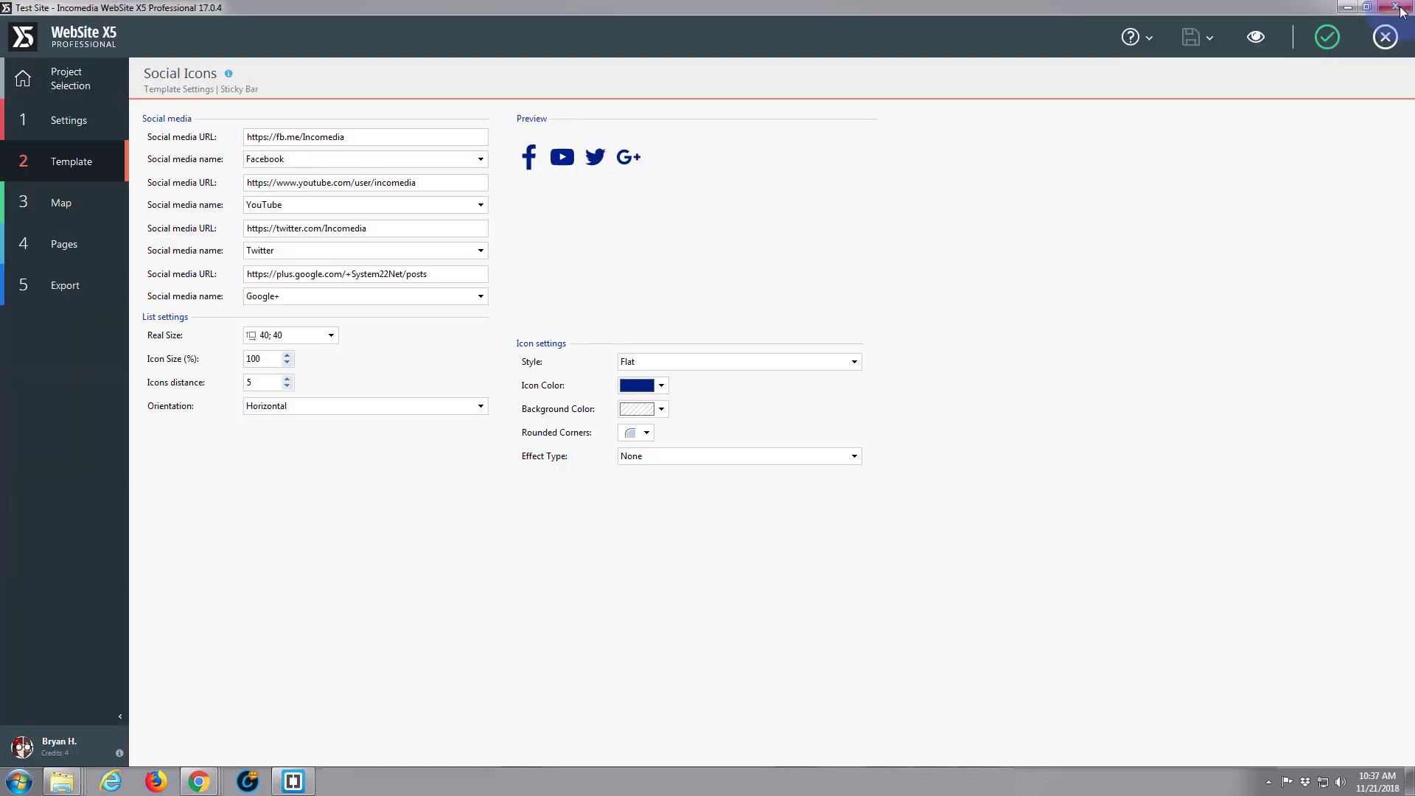
click(331, 335)
double_click(330, 359)
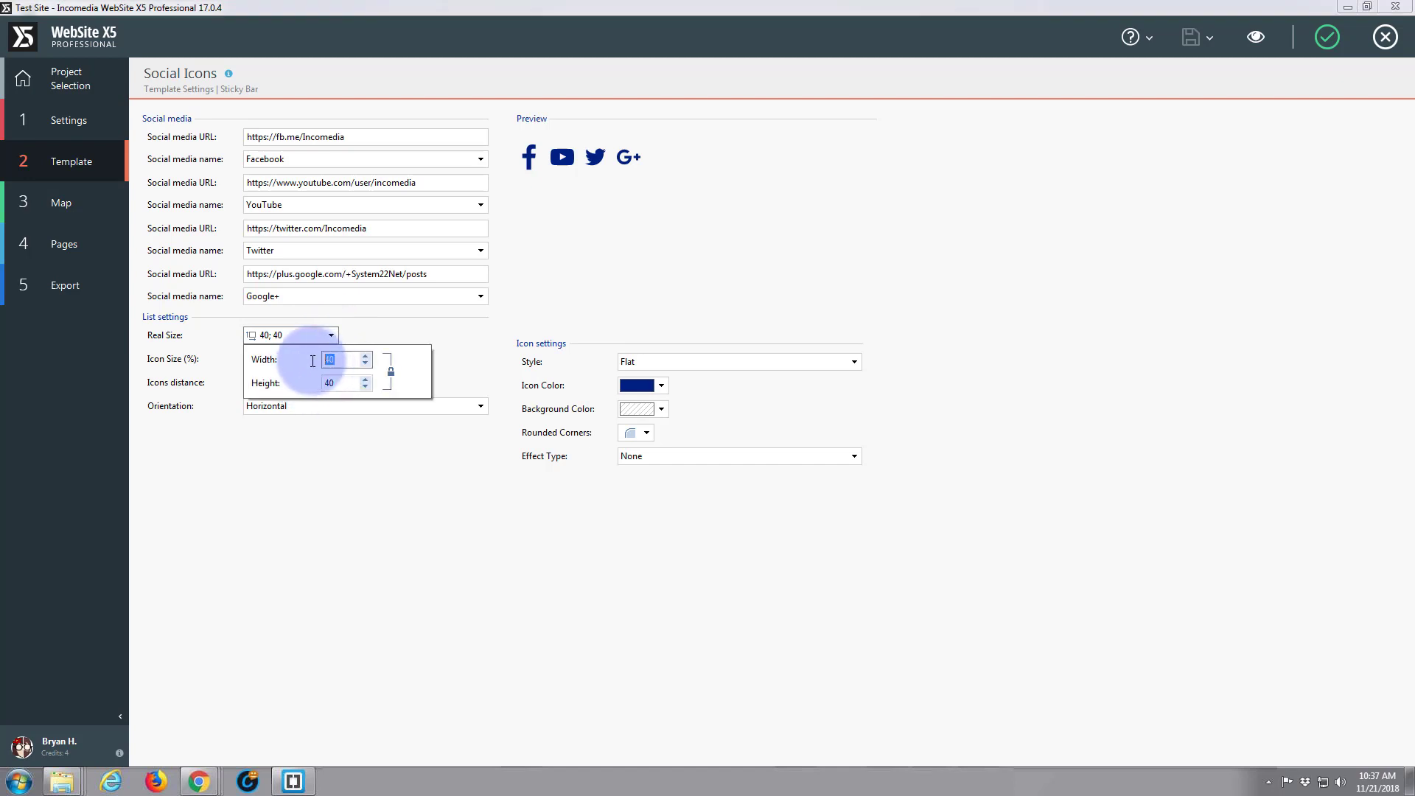
text(30)
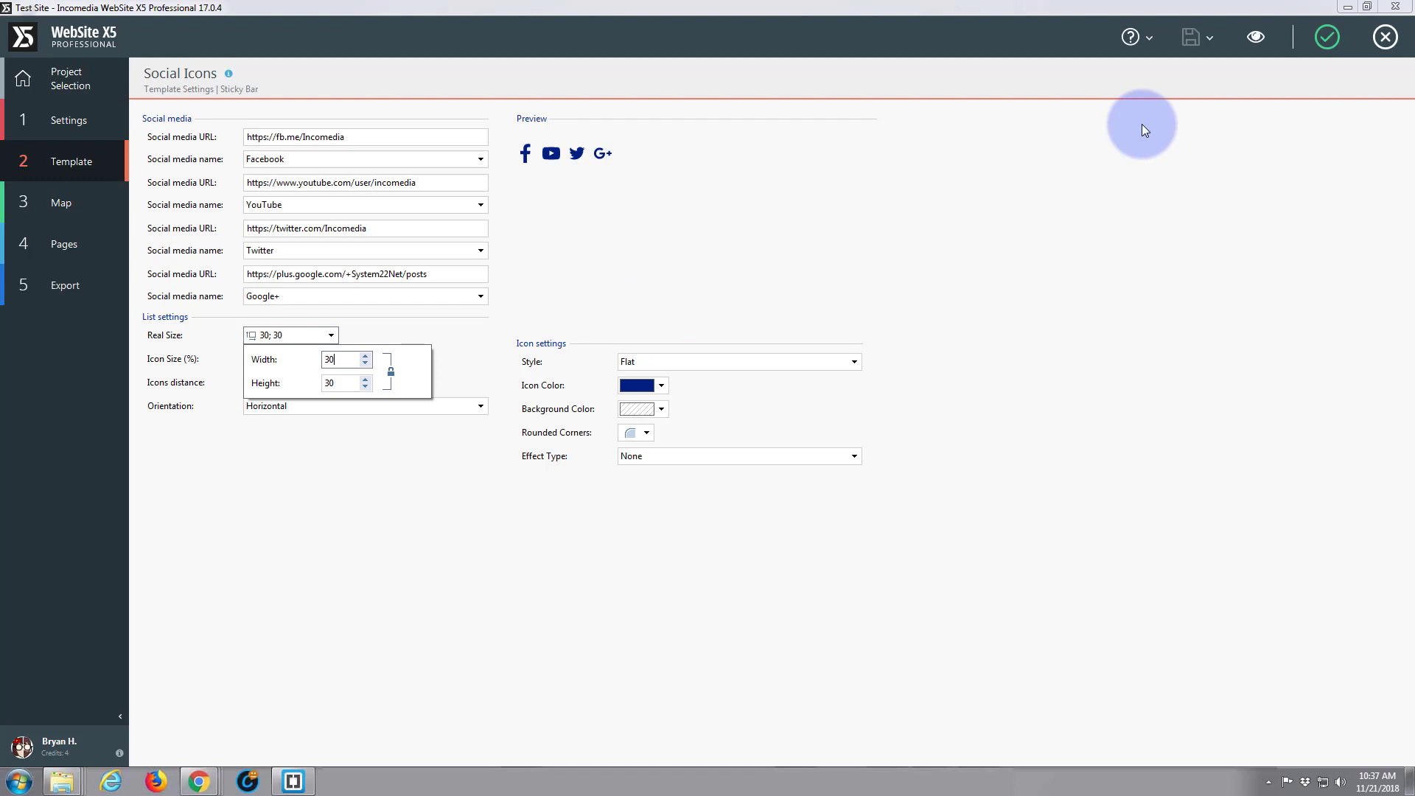
click(1260, 42)
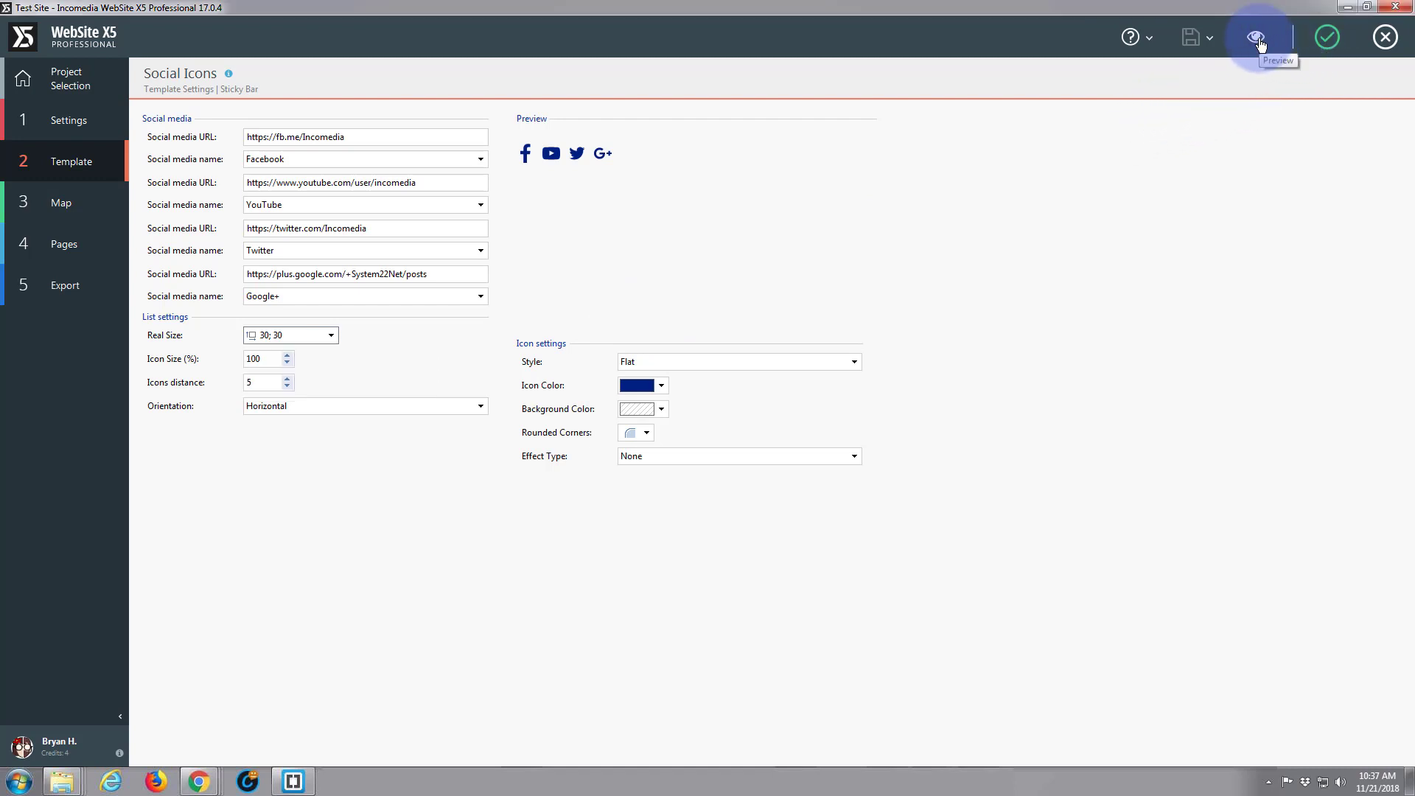
Step: Preview the site and scroll up and down to watch the sticky bar with the 30×30 icons
click(1258, 40)
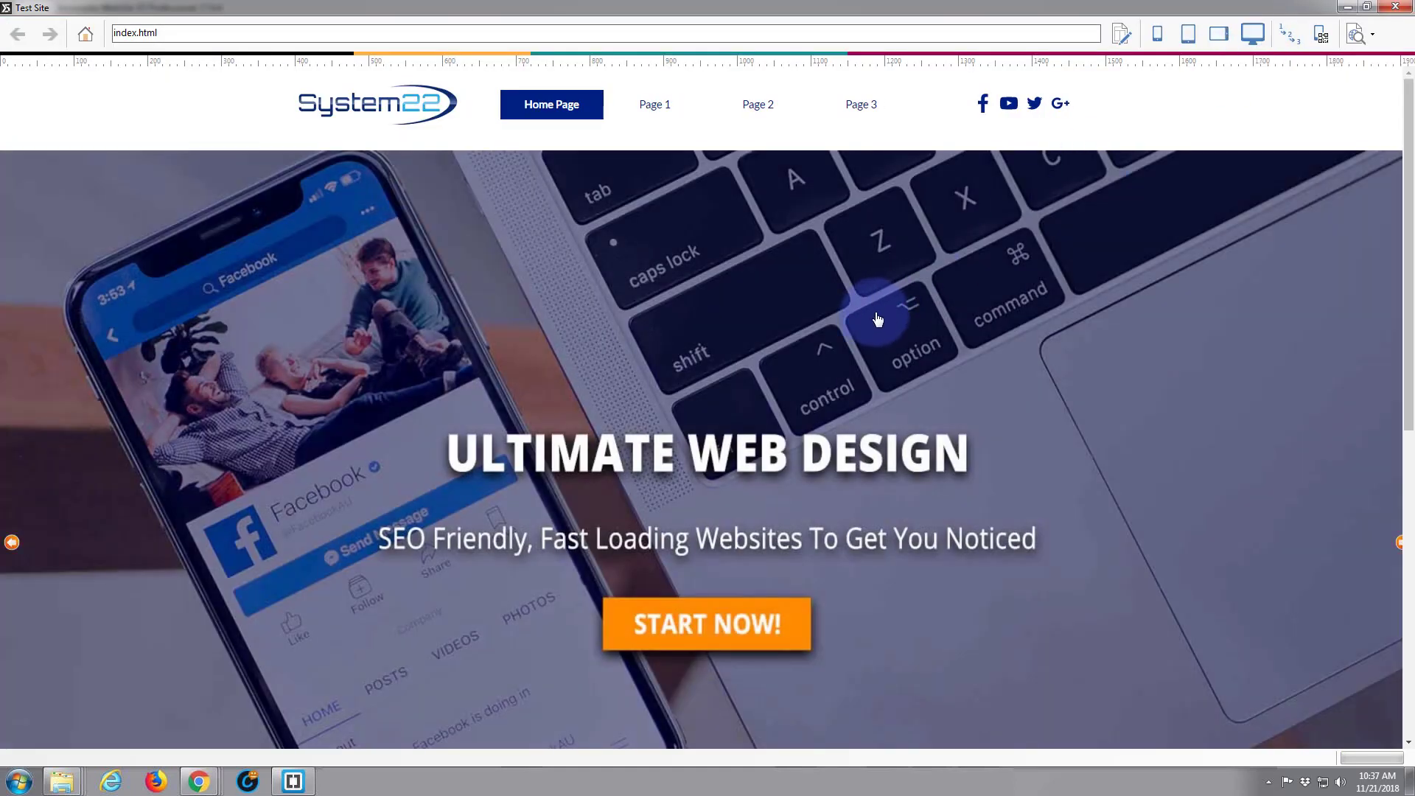
scroll(877, 318, down, 2)
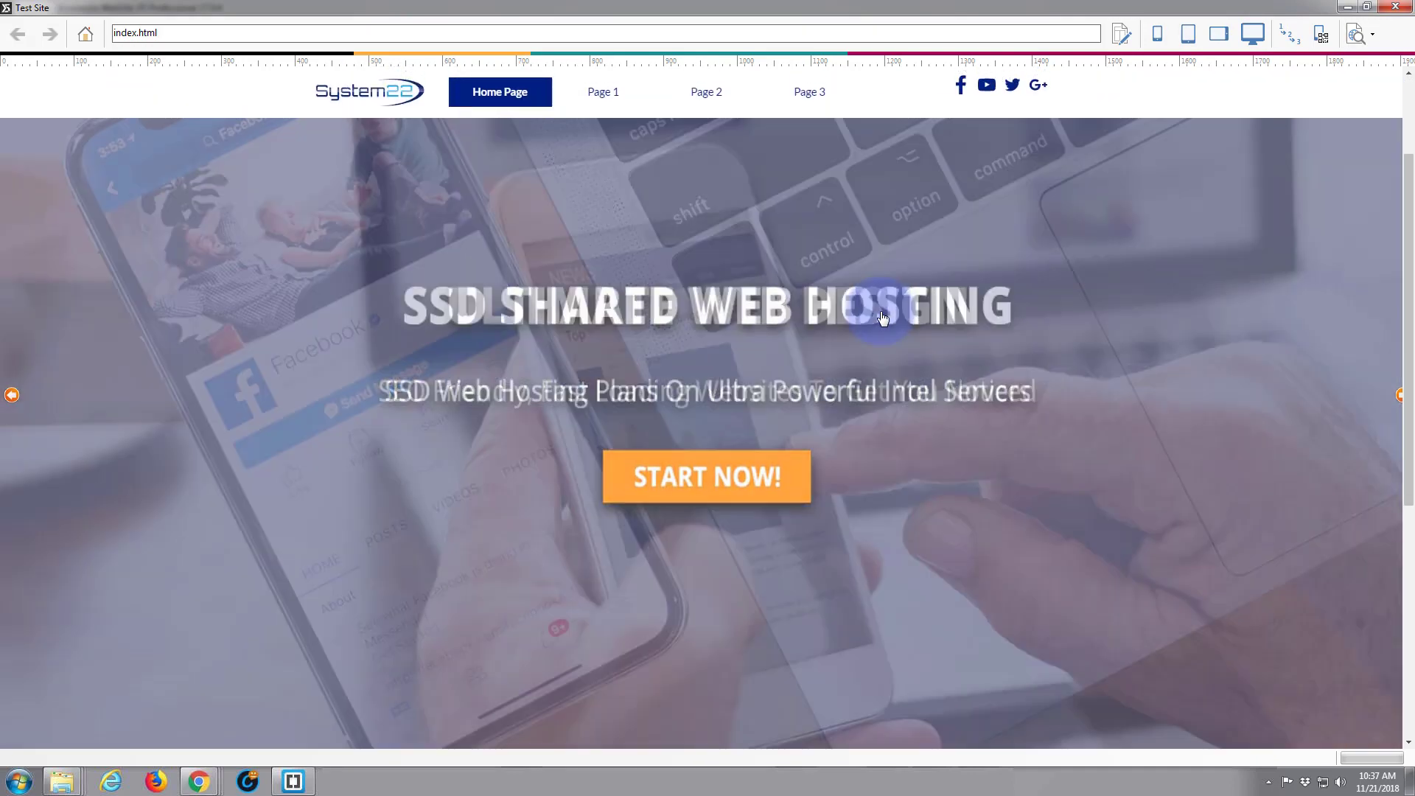
scroll(883, 317, up, 2)
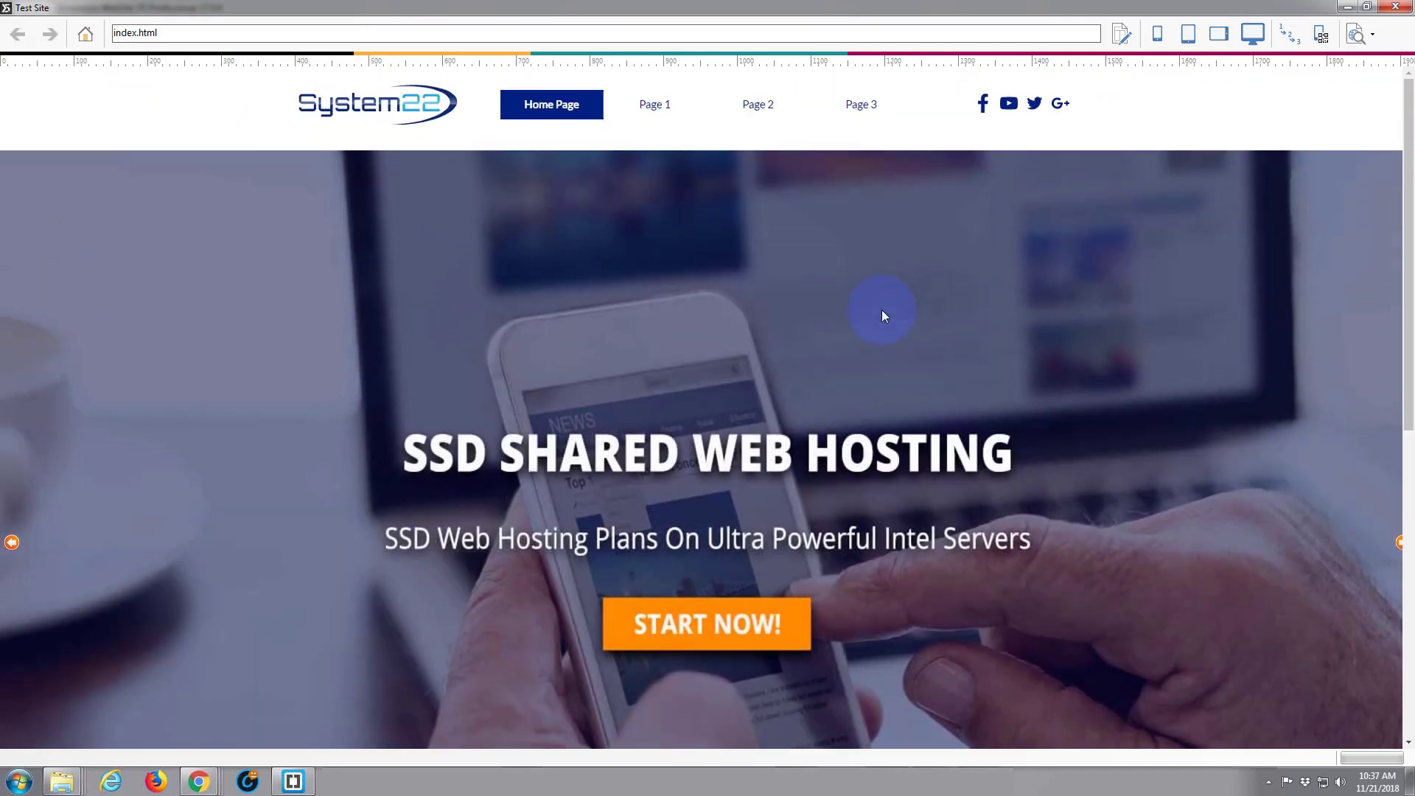
scroll(883, 315, down, 2)
scroll(883, 316, up, 1)
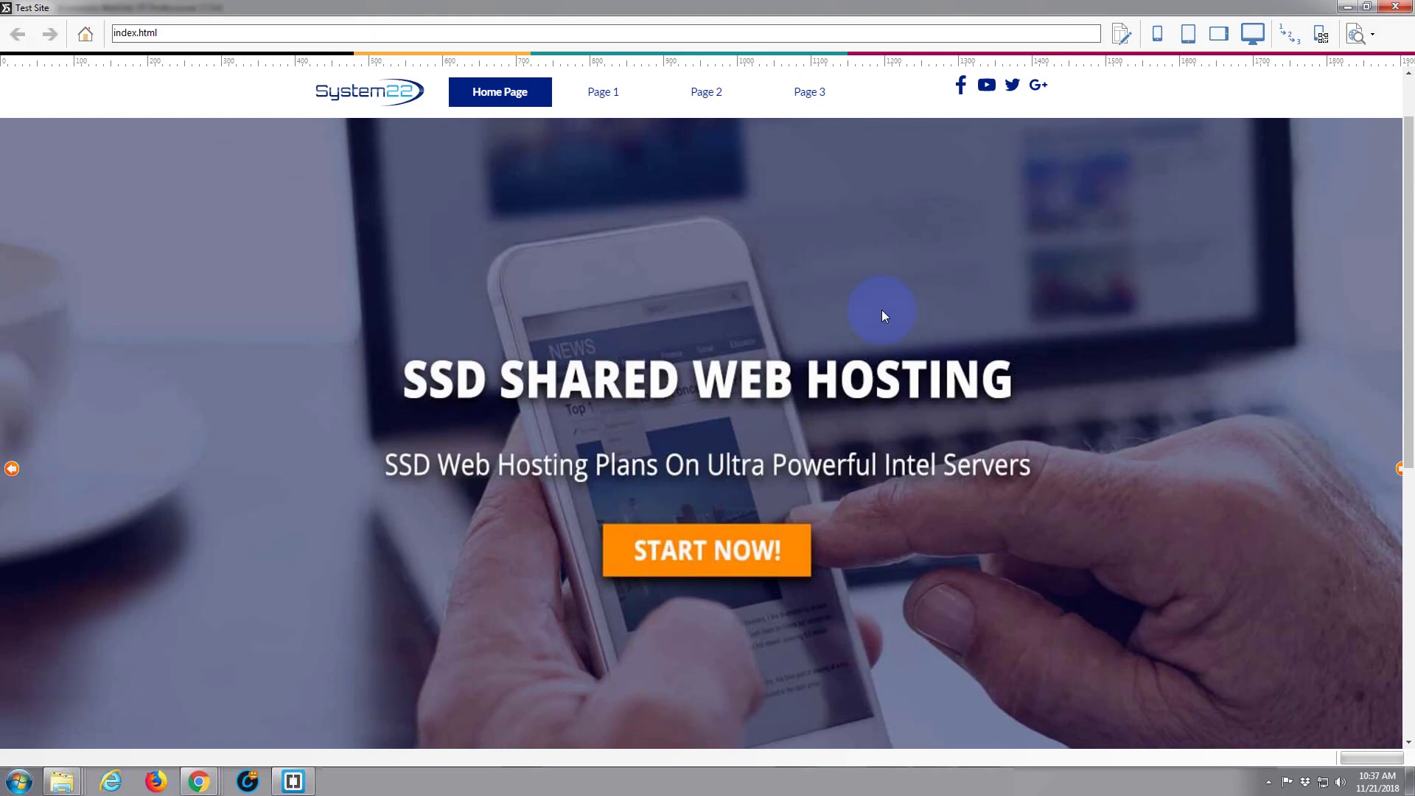
scroll(883, 316, down, 1)
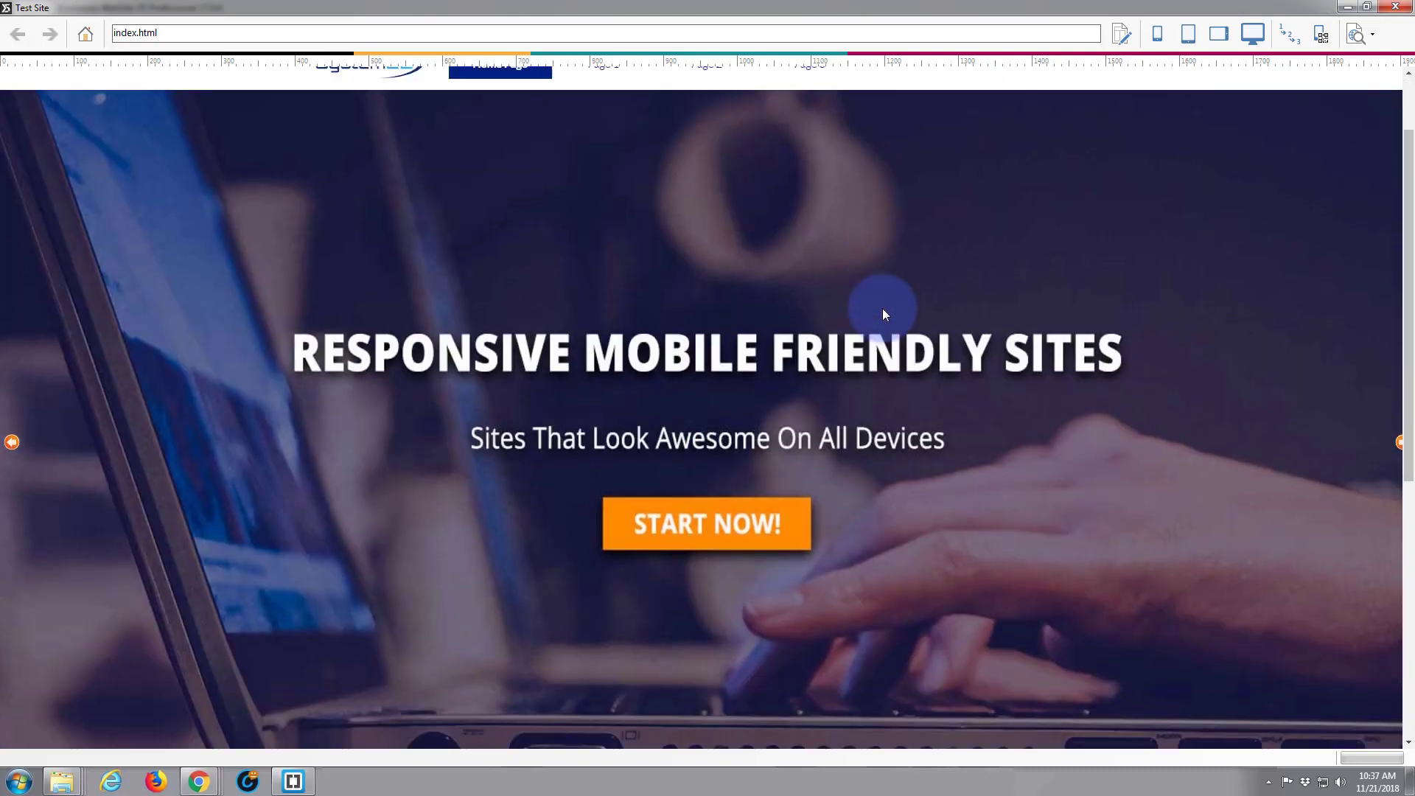
scroll(883, 311, down, 1)
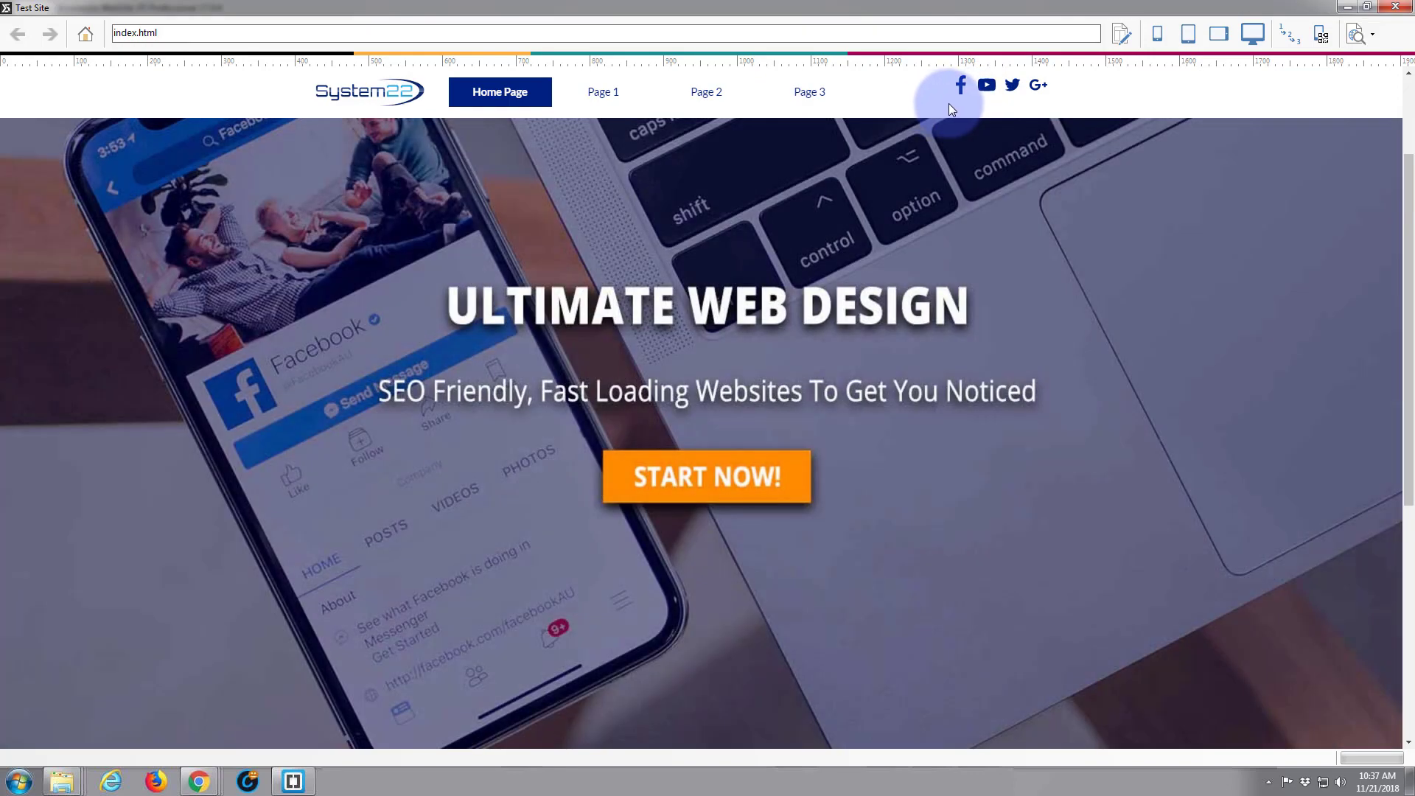
scroll(942, 242, up, 2)
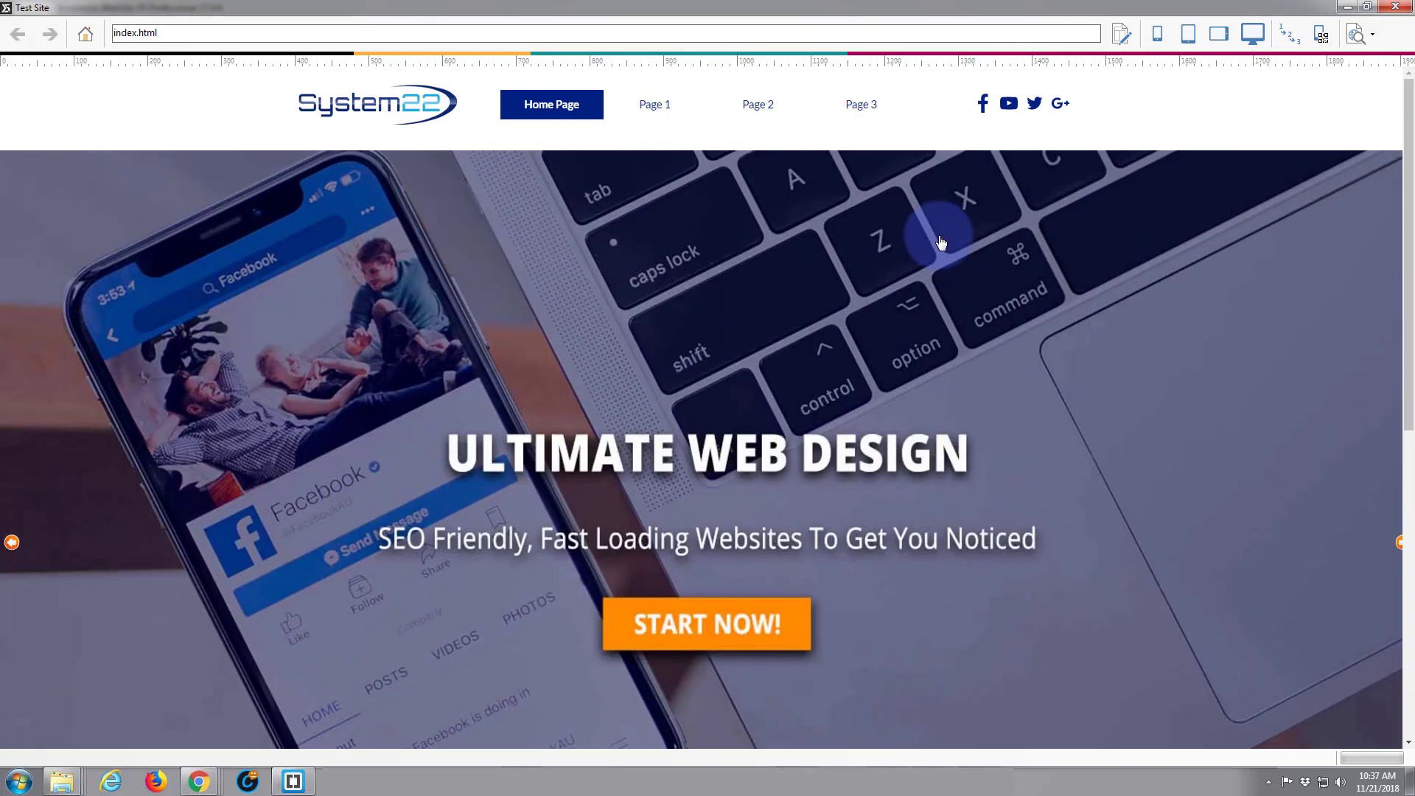
scroll(942, 242, down, 2)
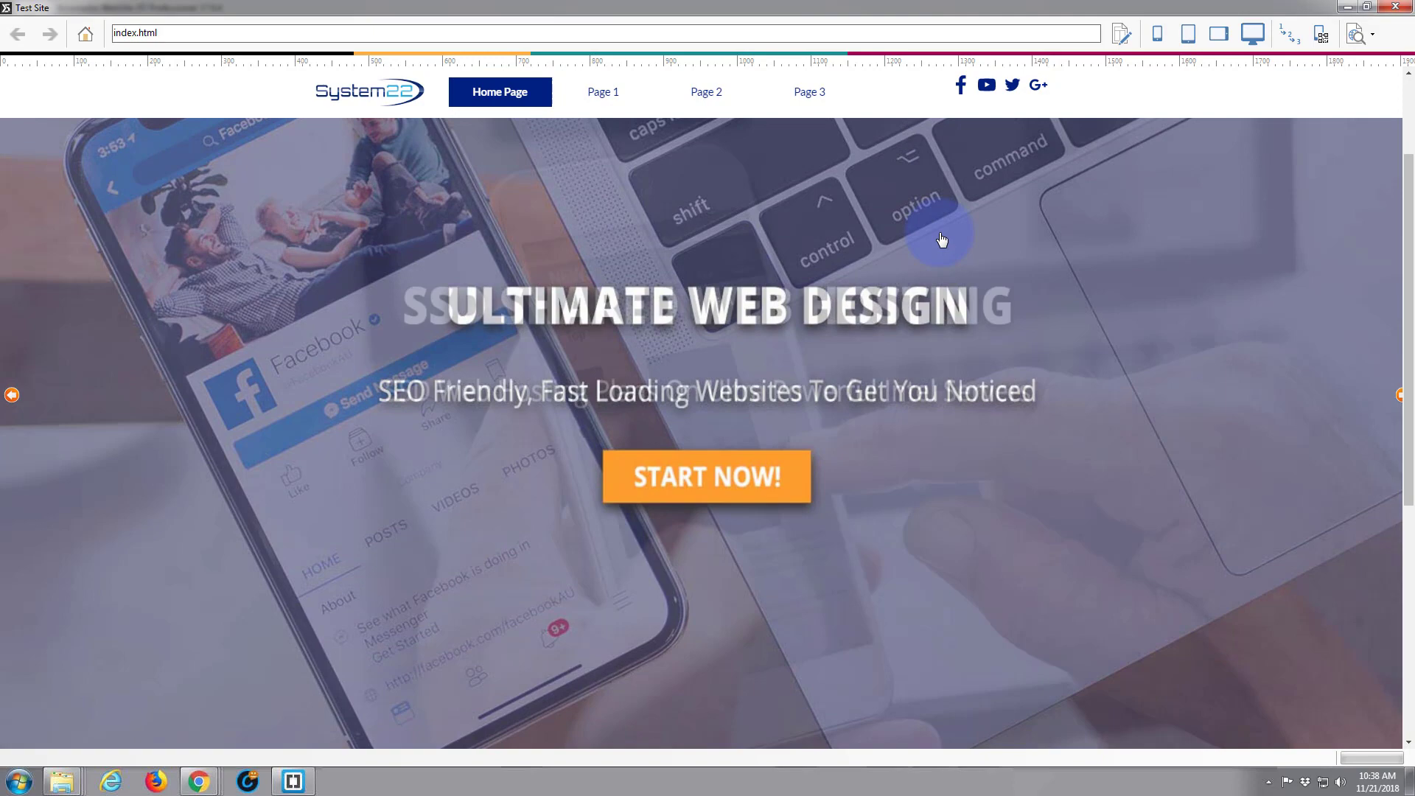
scroll(941, 241, up, 2)
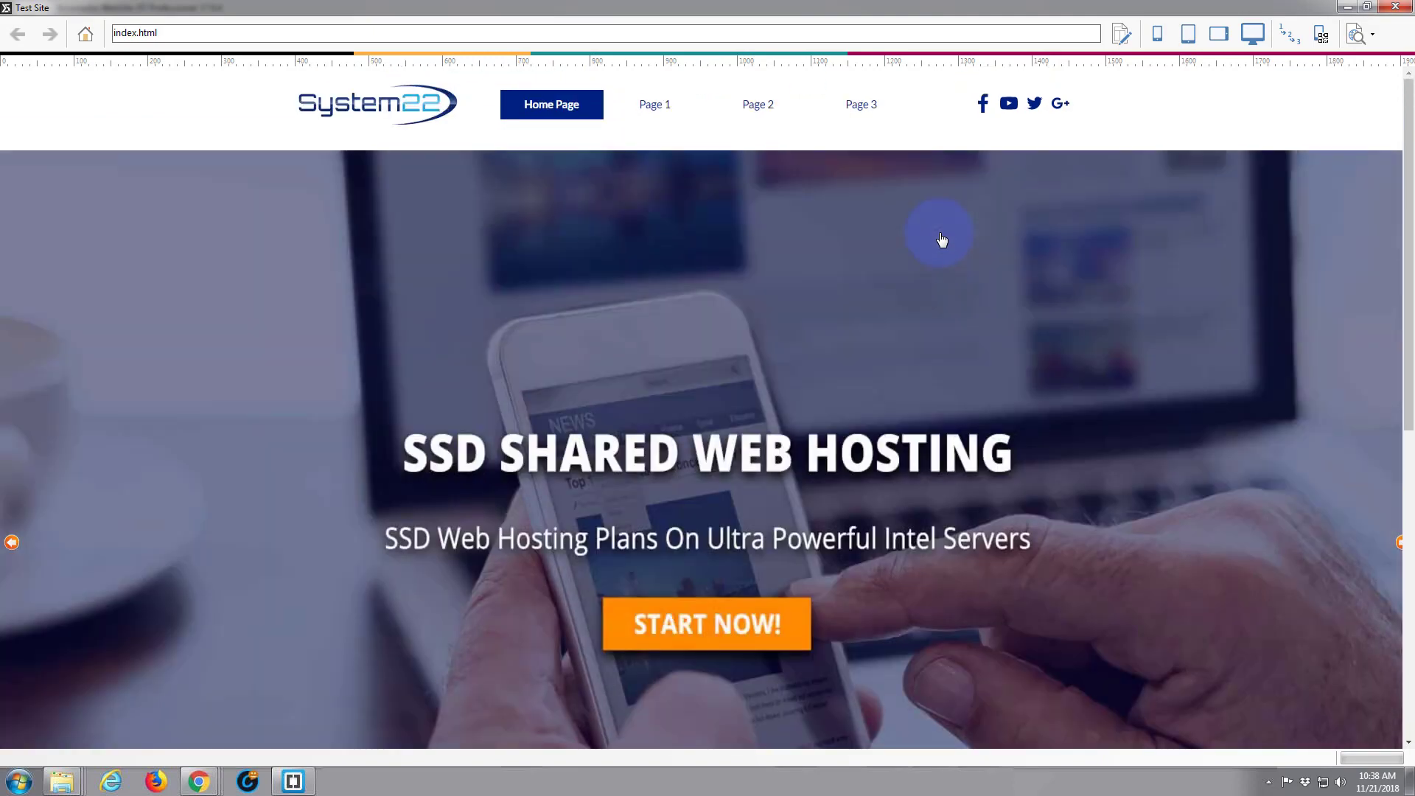
Step: Keep the social icon settings, lower the icons to 900,19, and shift the menu to 253,13
click(1399, 8)
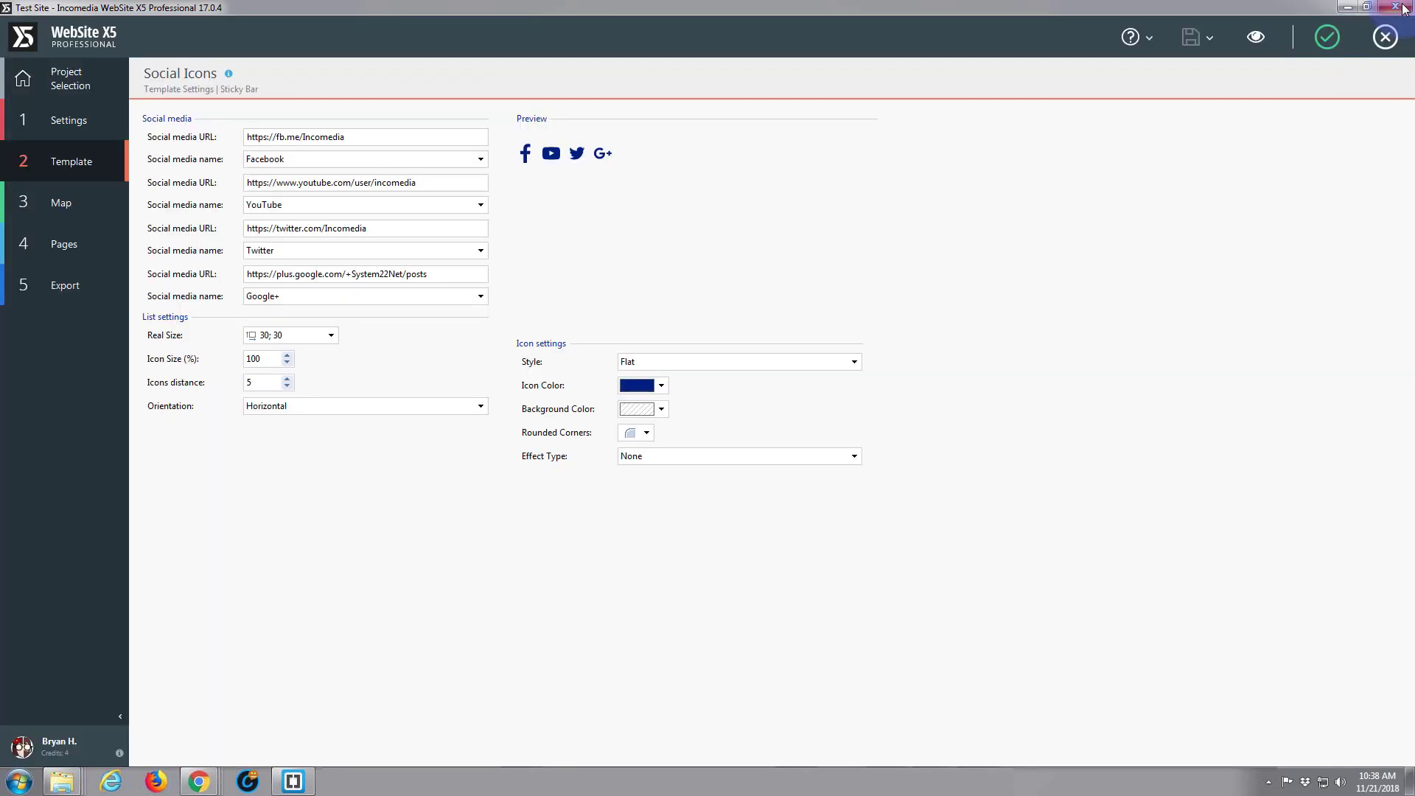
click(1328, 38)
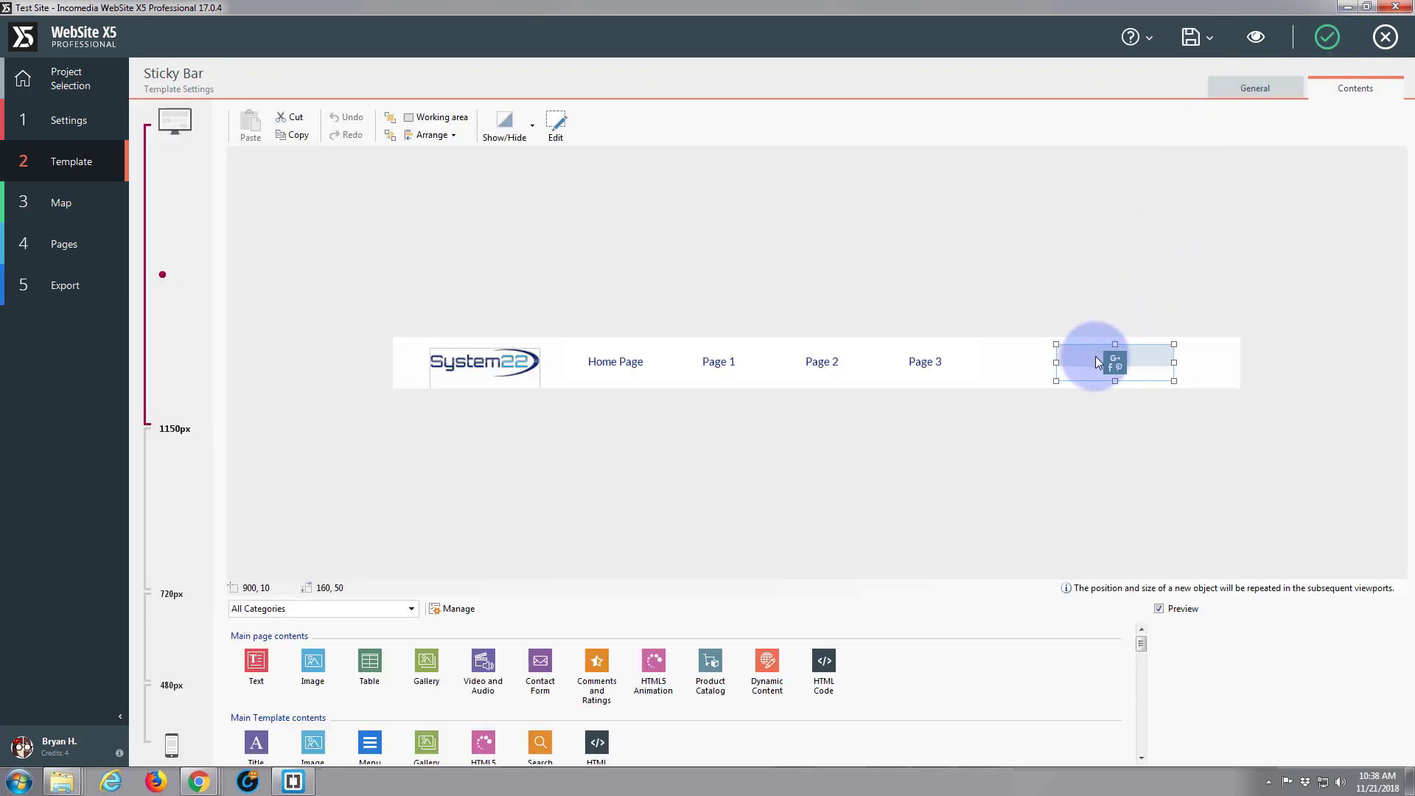
key(Down)
key(Down)
key(Down)
key(Down)
key(Down)
key(Down)
key(Down)
key(Down)
key(Down)
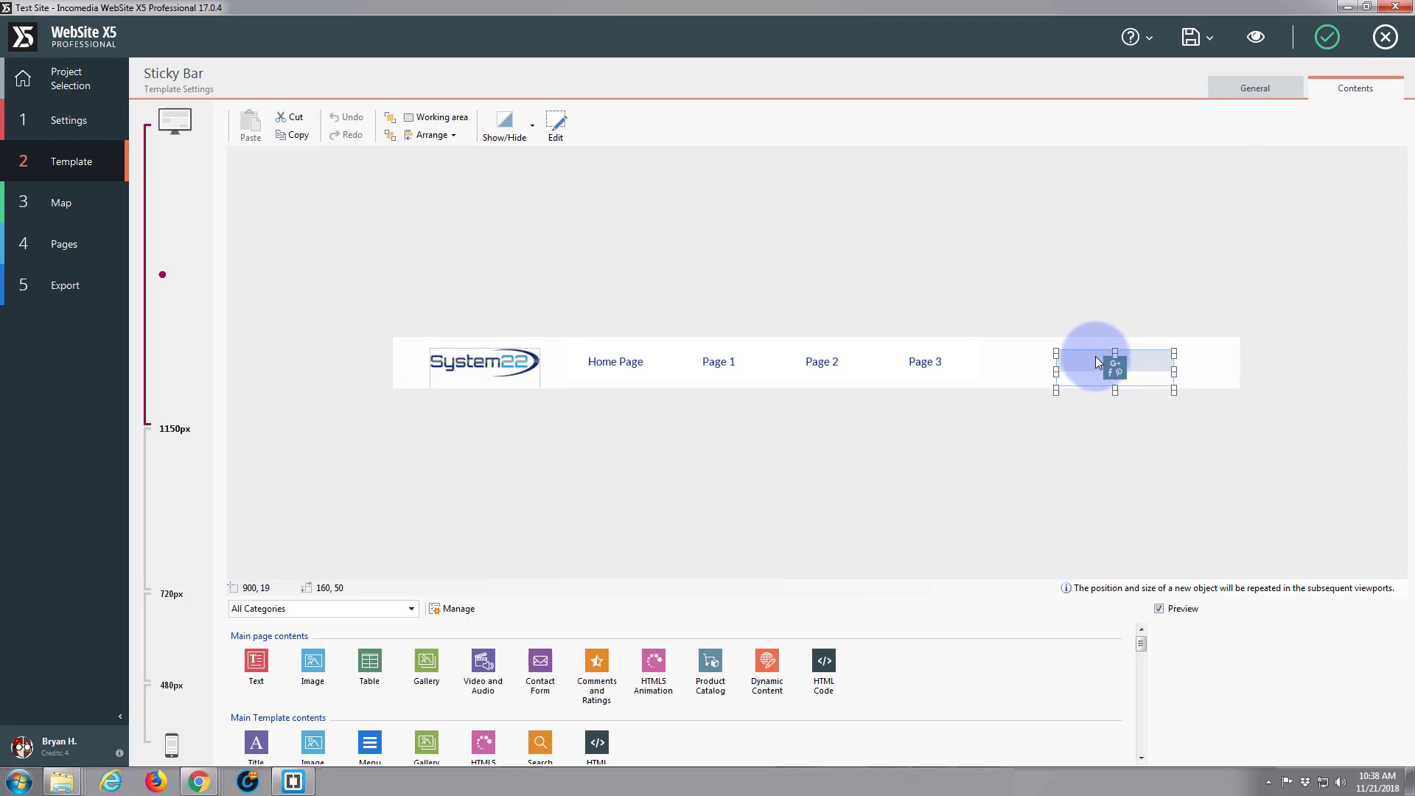
key(Up)
key(Up)
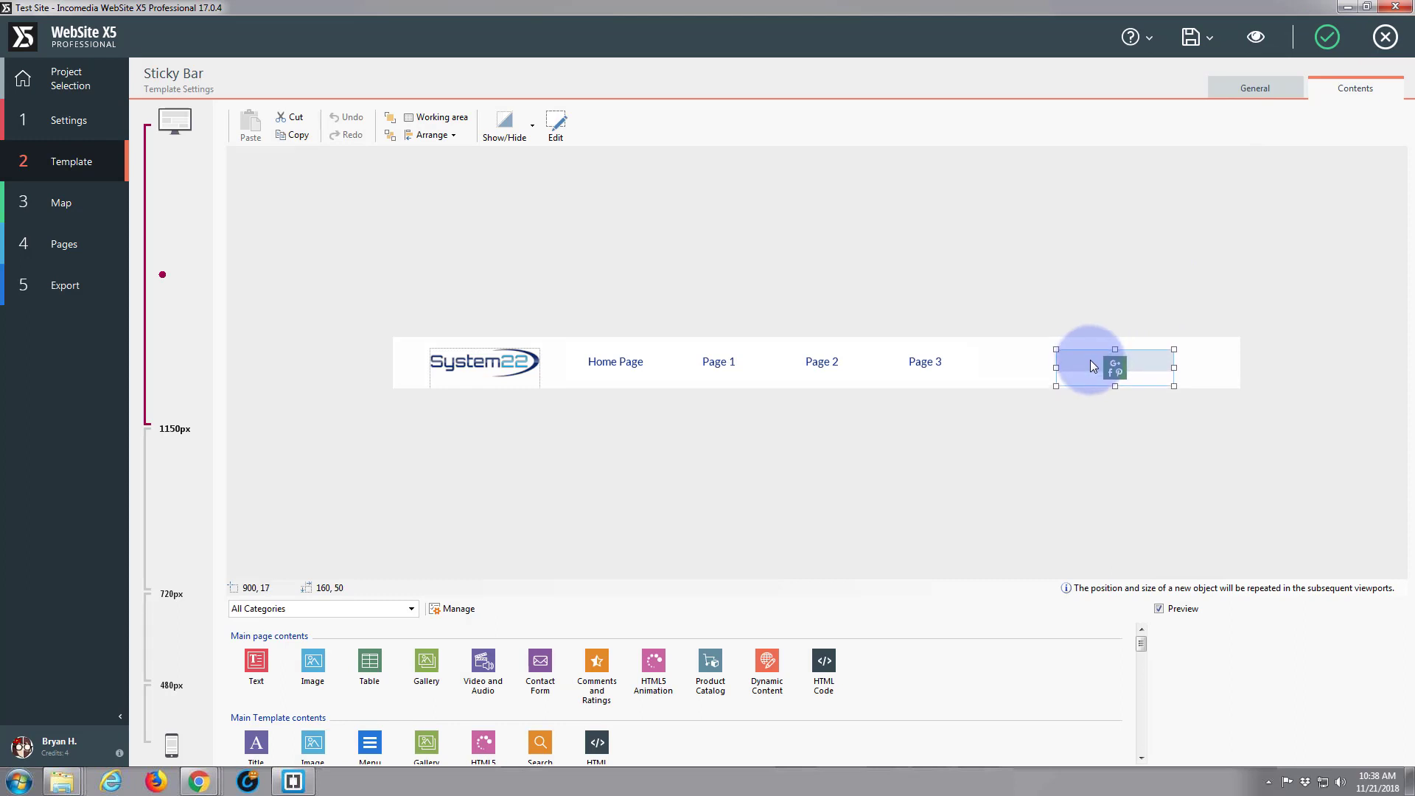
key(Down)
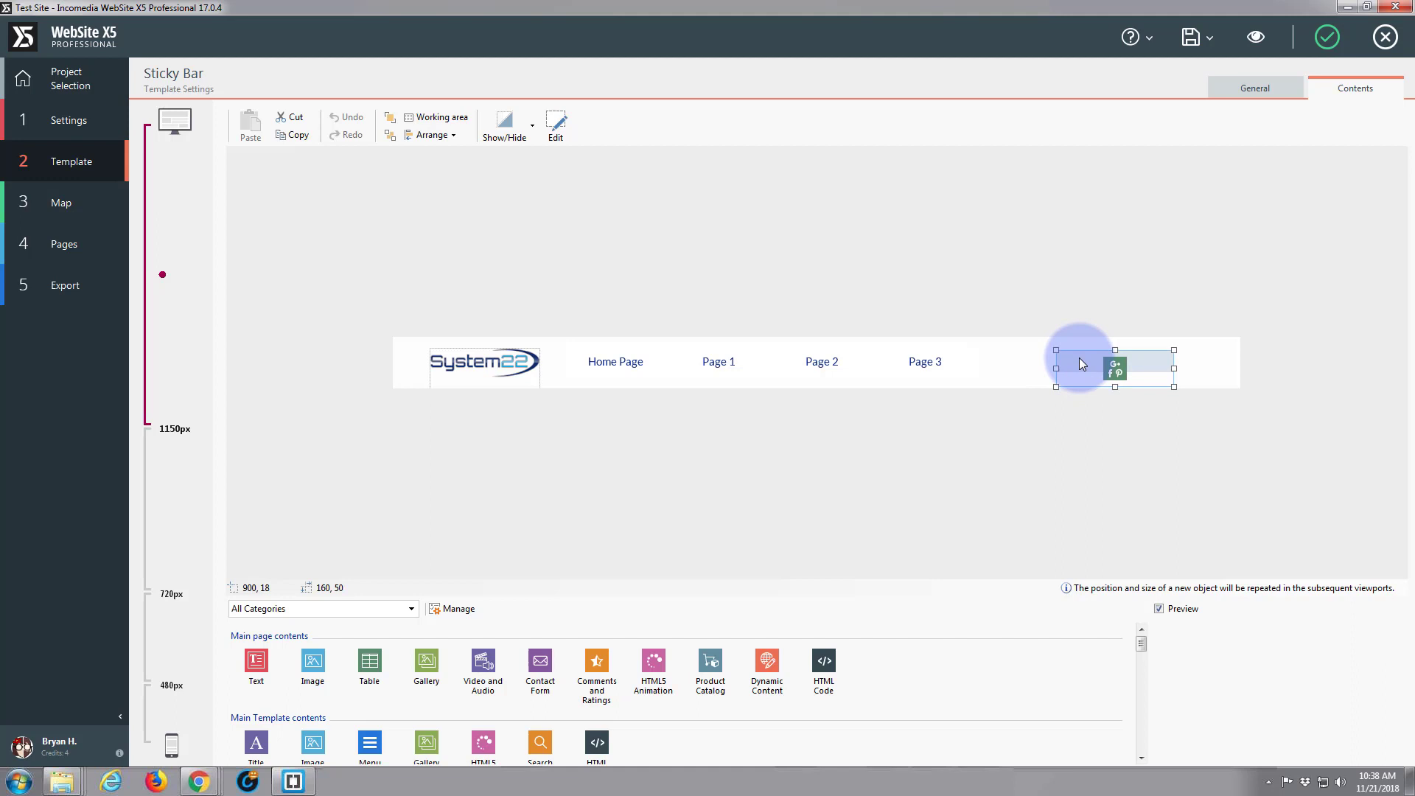
key(Down)
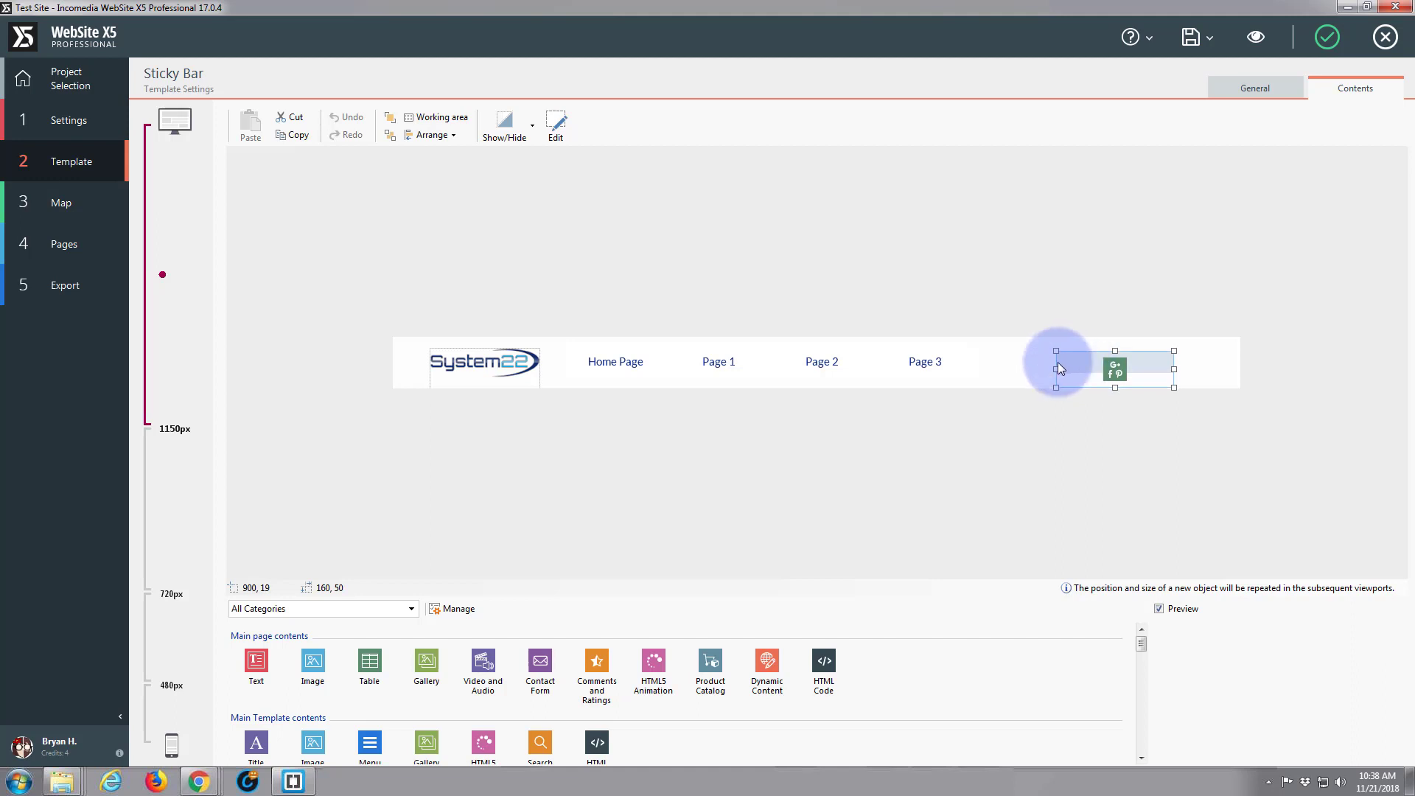
click(723, 362)
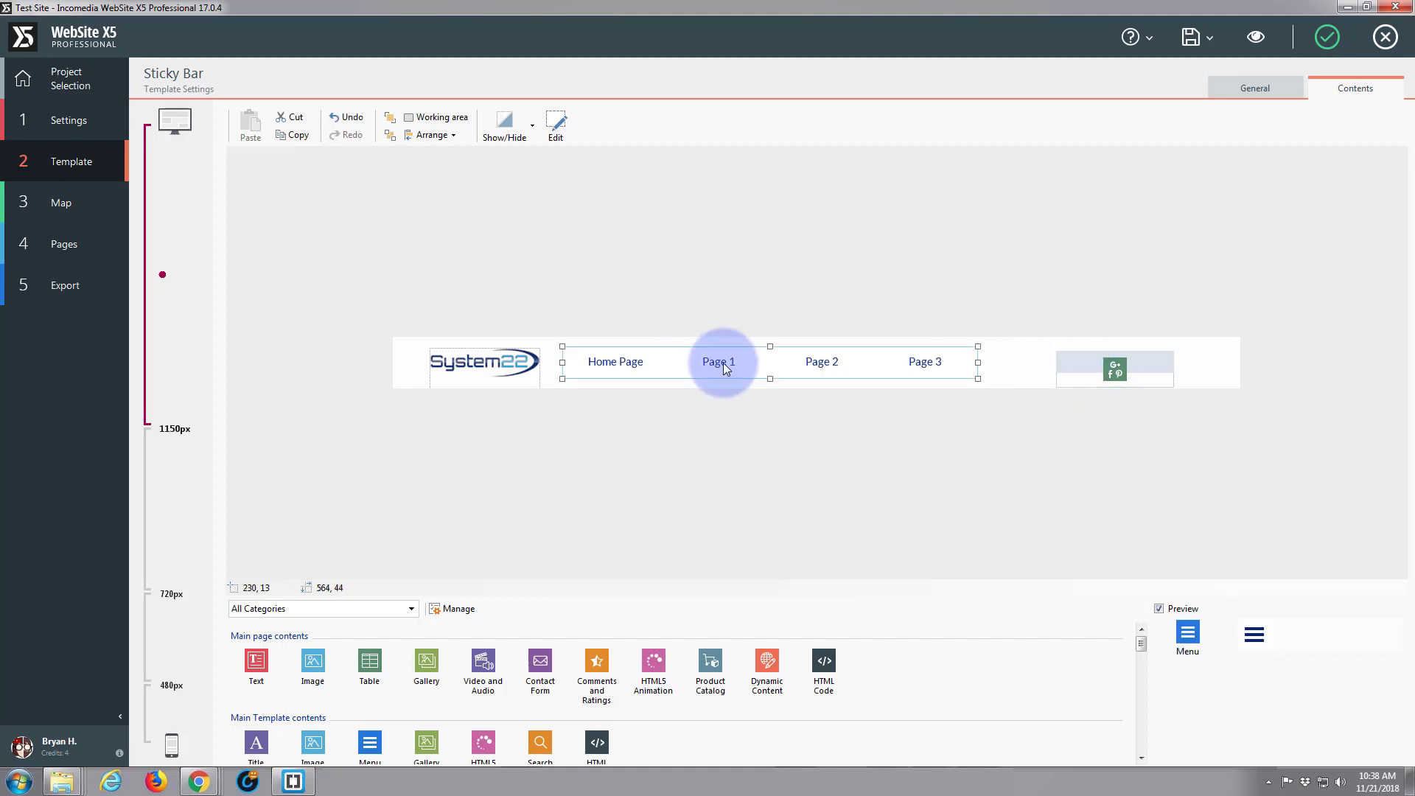
key(Right)
key(Right)
key(Right)
key(Right)
key(Right)
key(Right)
key(Right)
key(Right)
key(Right)
key(Right)
key(Right)
key(Right)
key(Right)
key(Right)
key(Right)
key(Right)
key(Right)
key(Right)
key(Right)
key(Right)
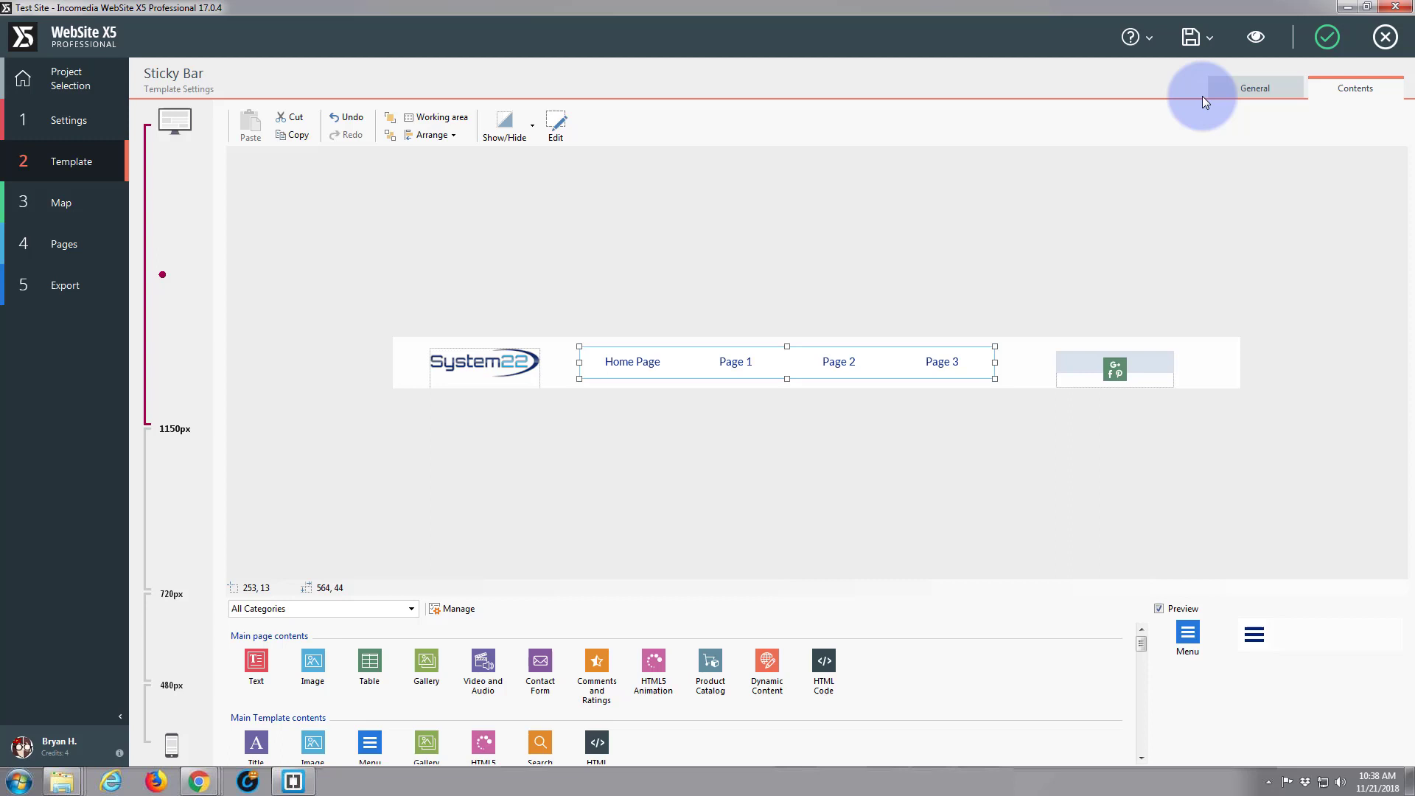
Step: Change the sticky bar height from 70 to 100 px
click(1241, 90)
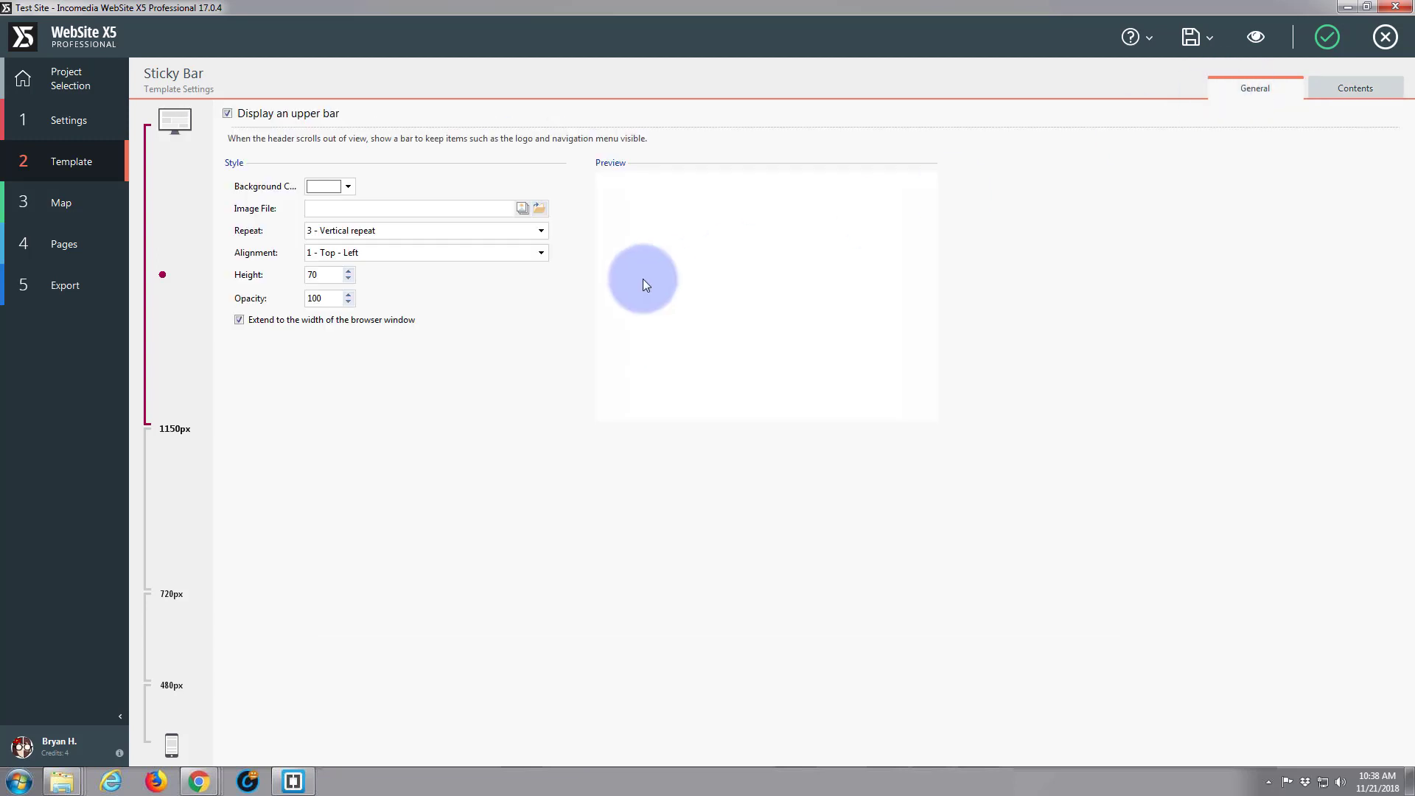
double_click(313, 275)
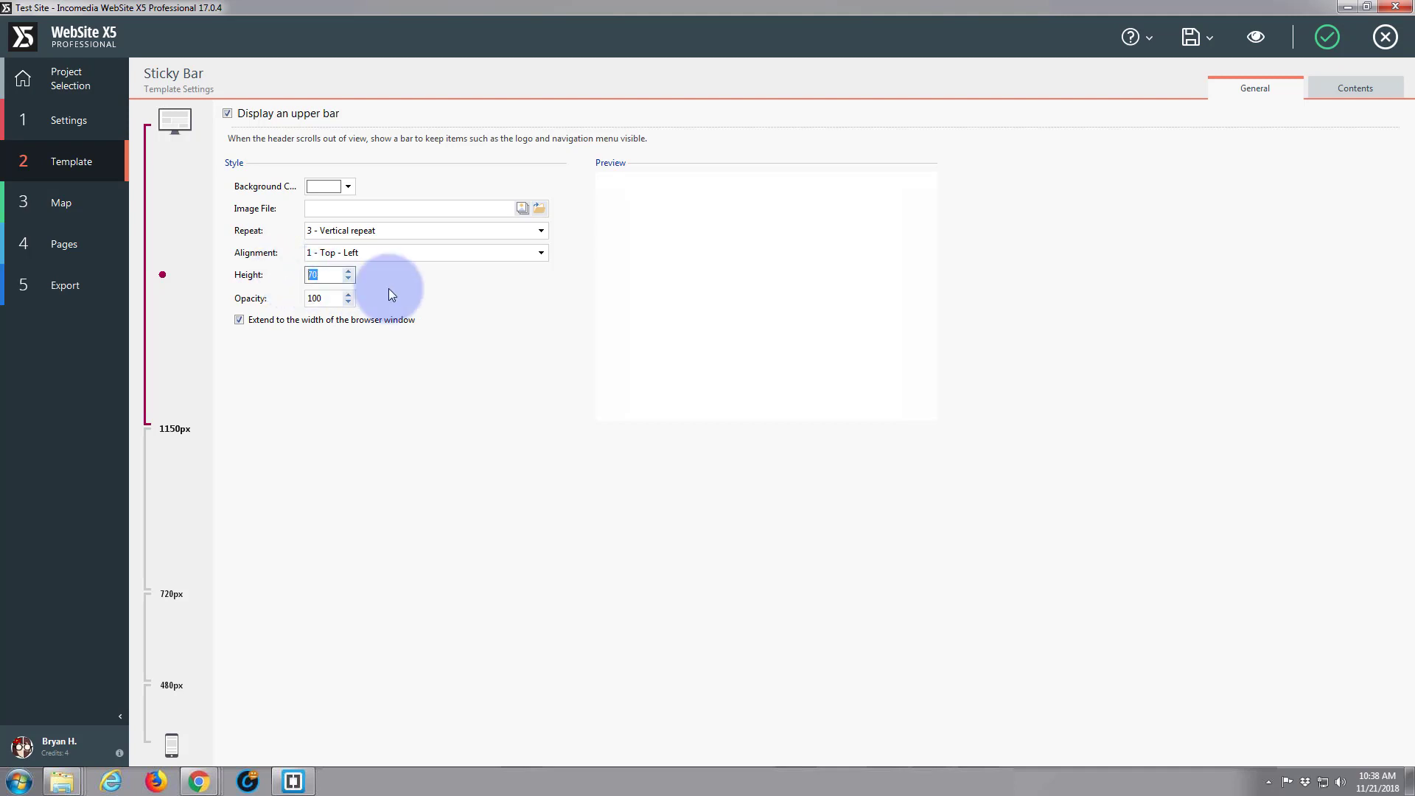
text(100)
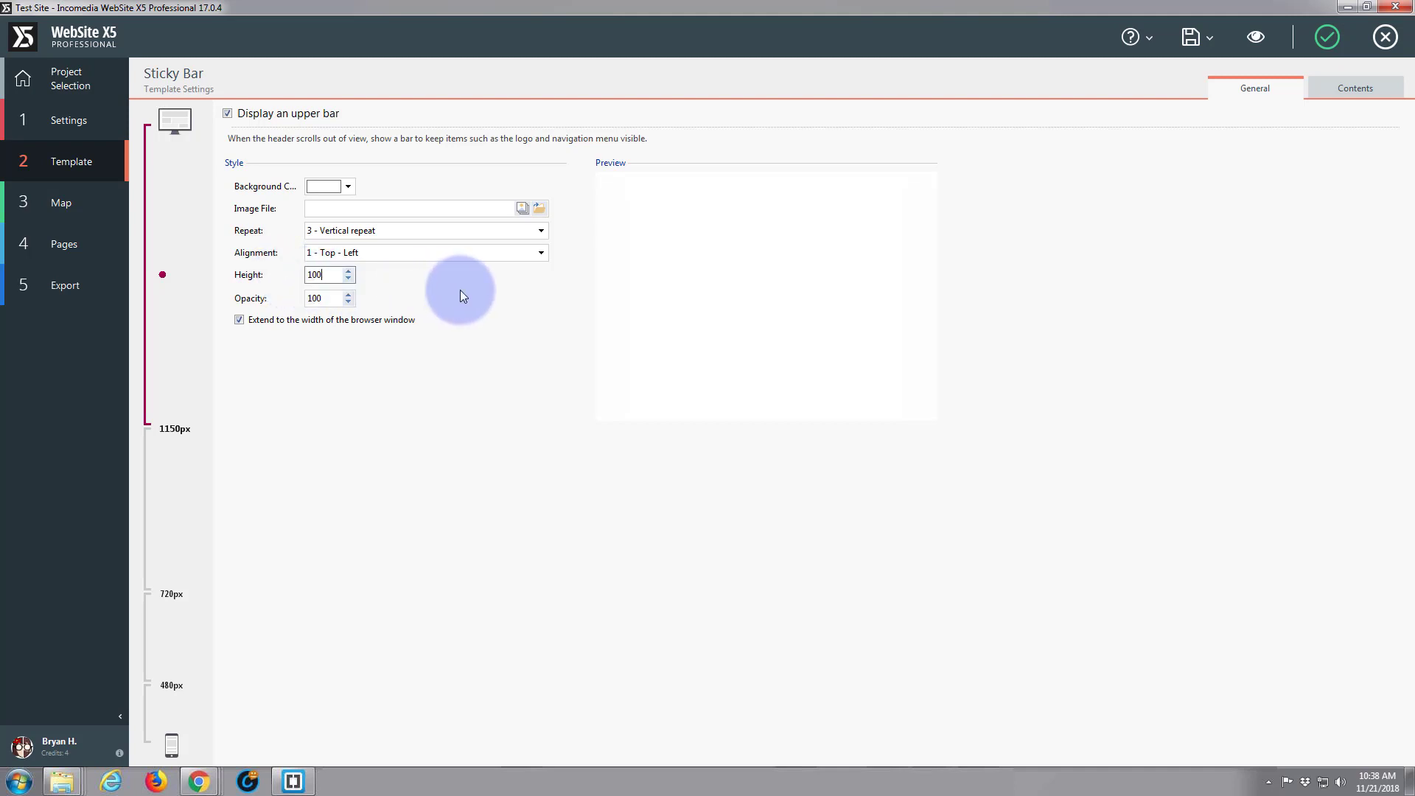
click(1355, 88)
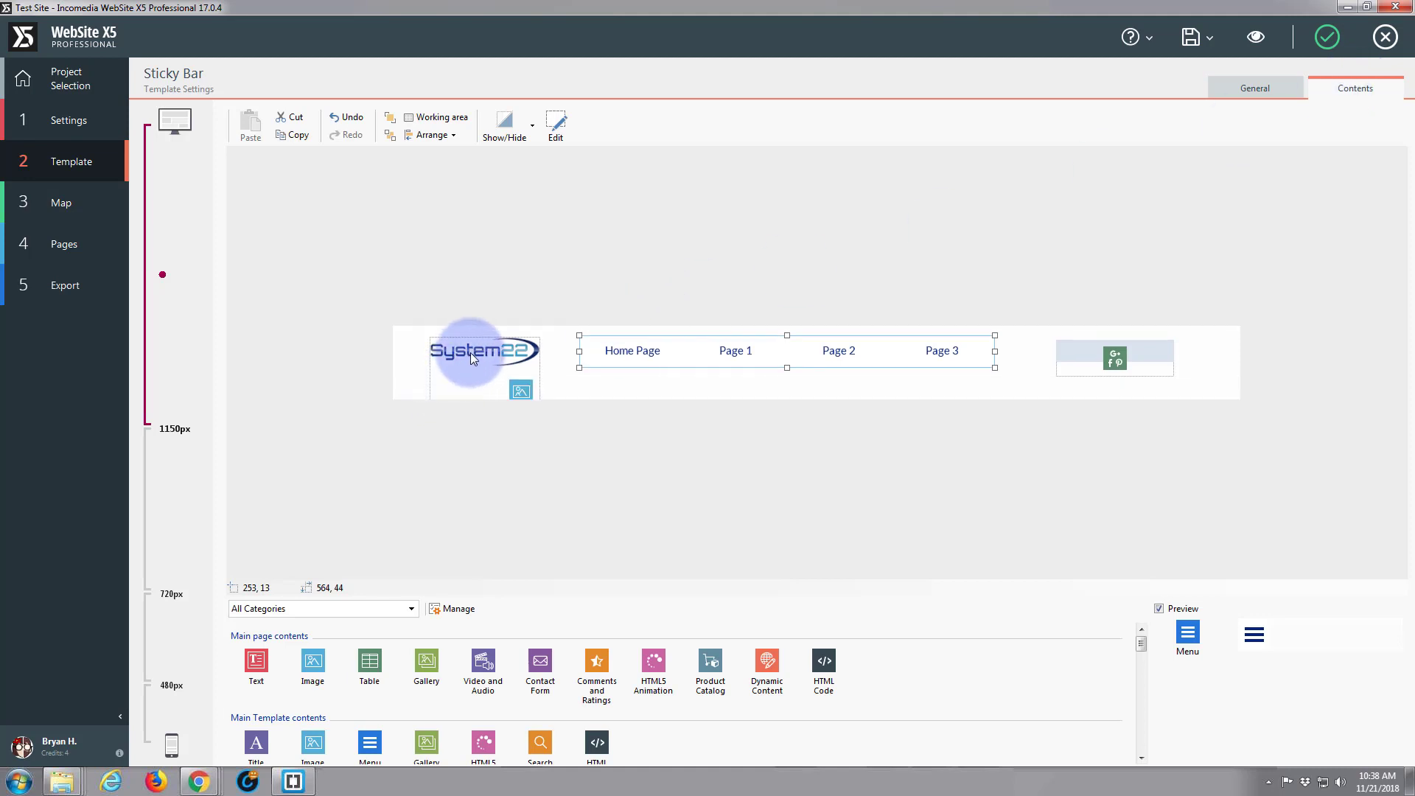
Step: Move the logo to 40,30, the menu down to 250,27, and the social icons to 900,34
drag(470, 352, 471, 367)
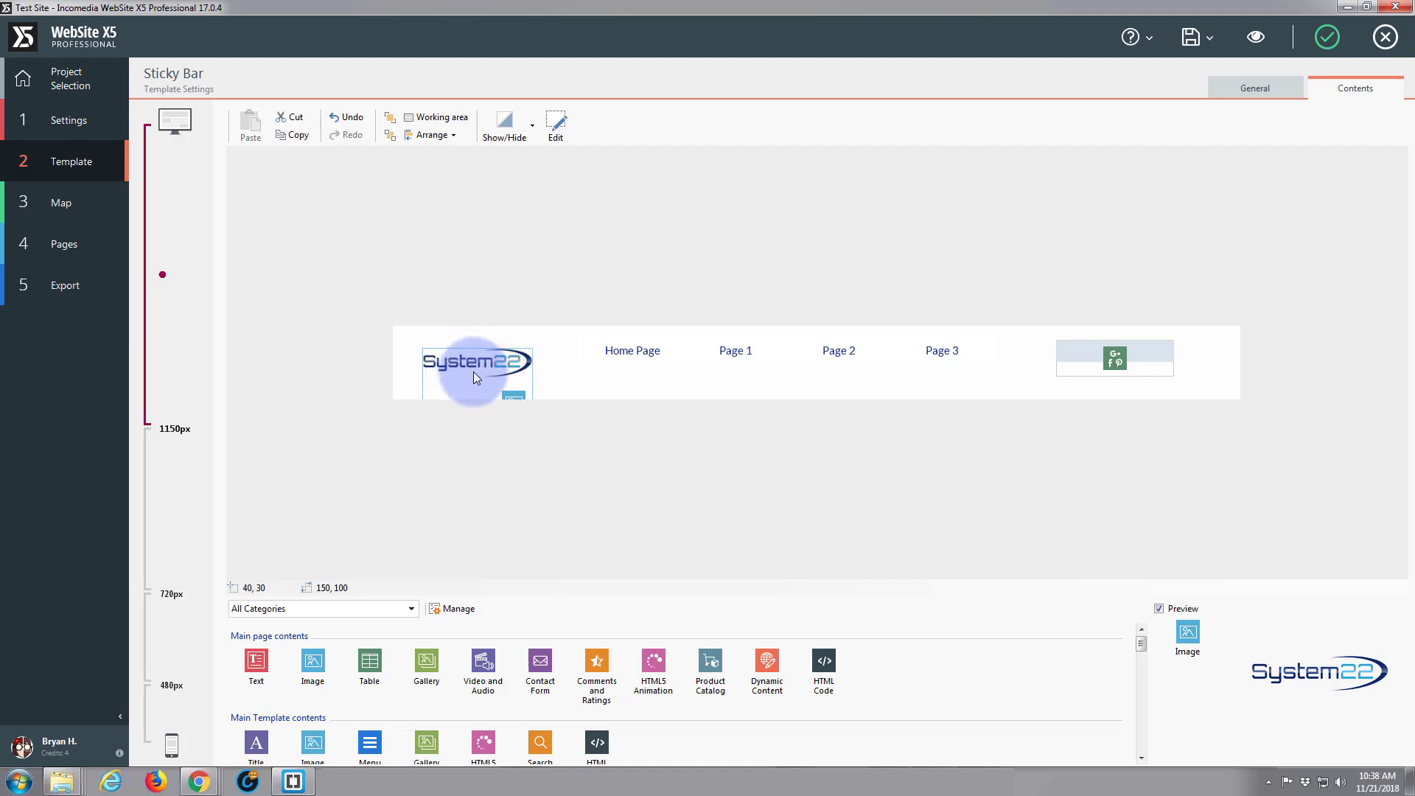
click(636, 355)
drag(634, 357, 666, 365)
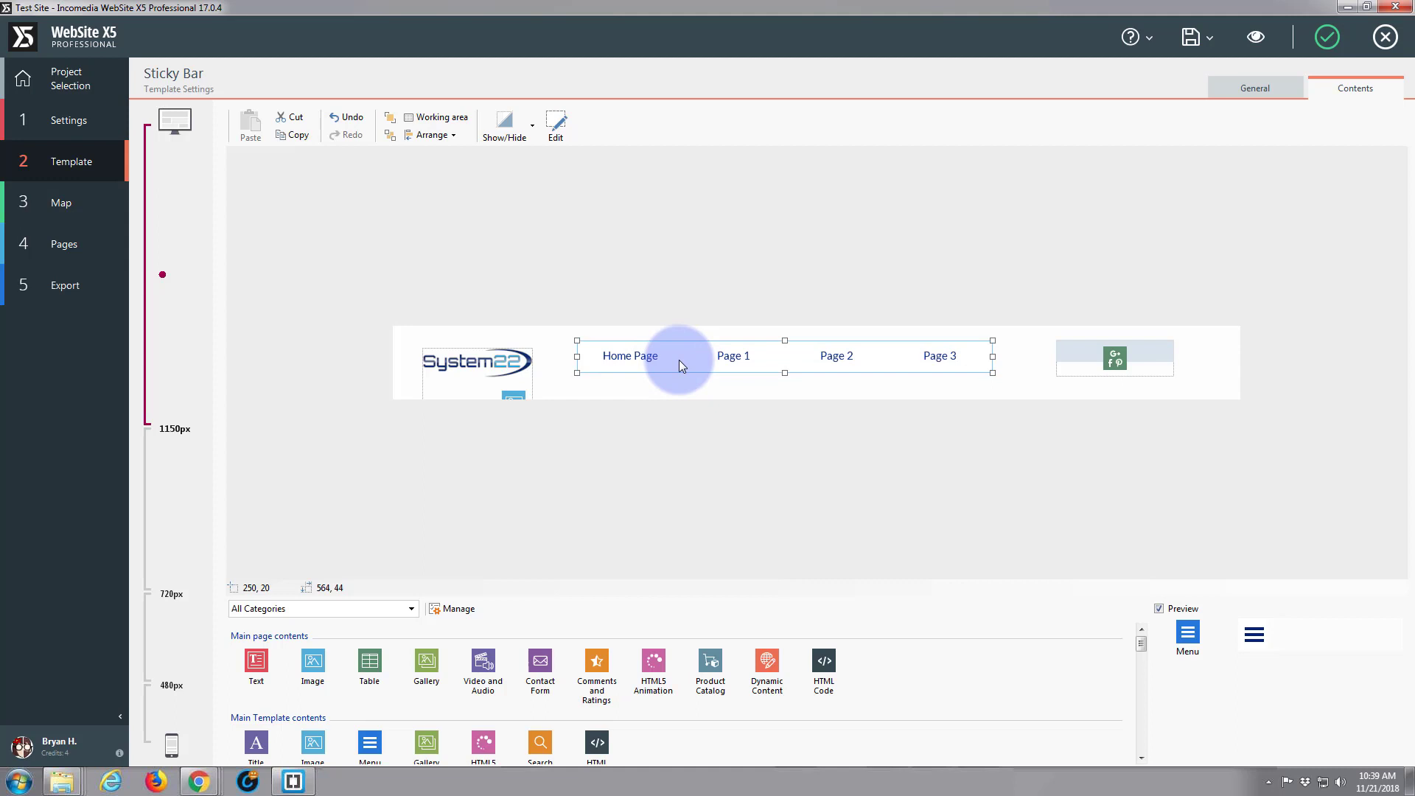
key(Down)
key(Down)
key(Down)
key(Down)
key(Down)
key(Down)
key(Down)
key(Down)
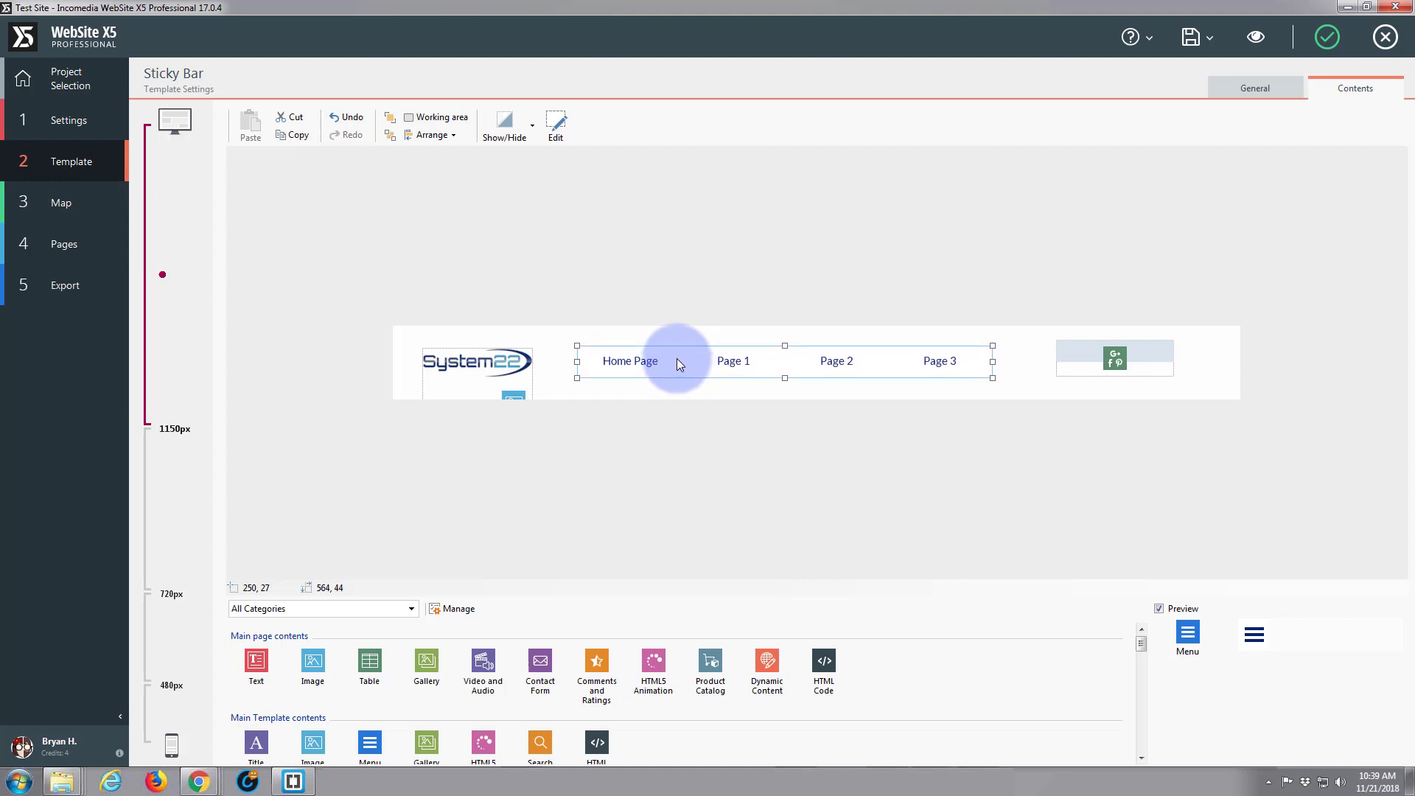
click(1112, 358)
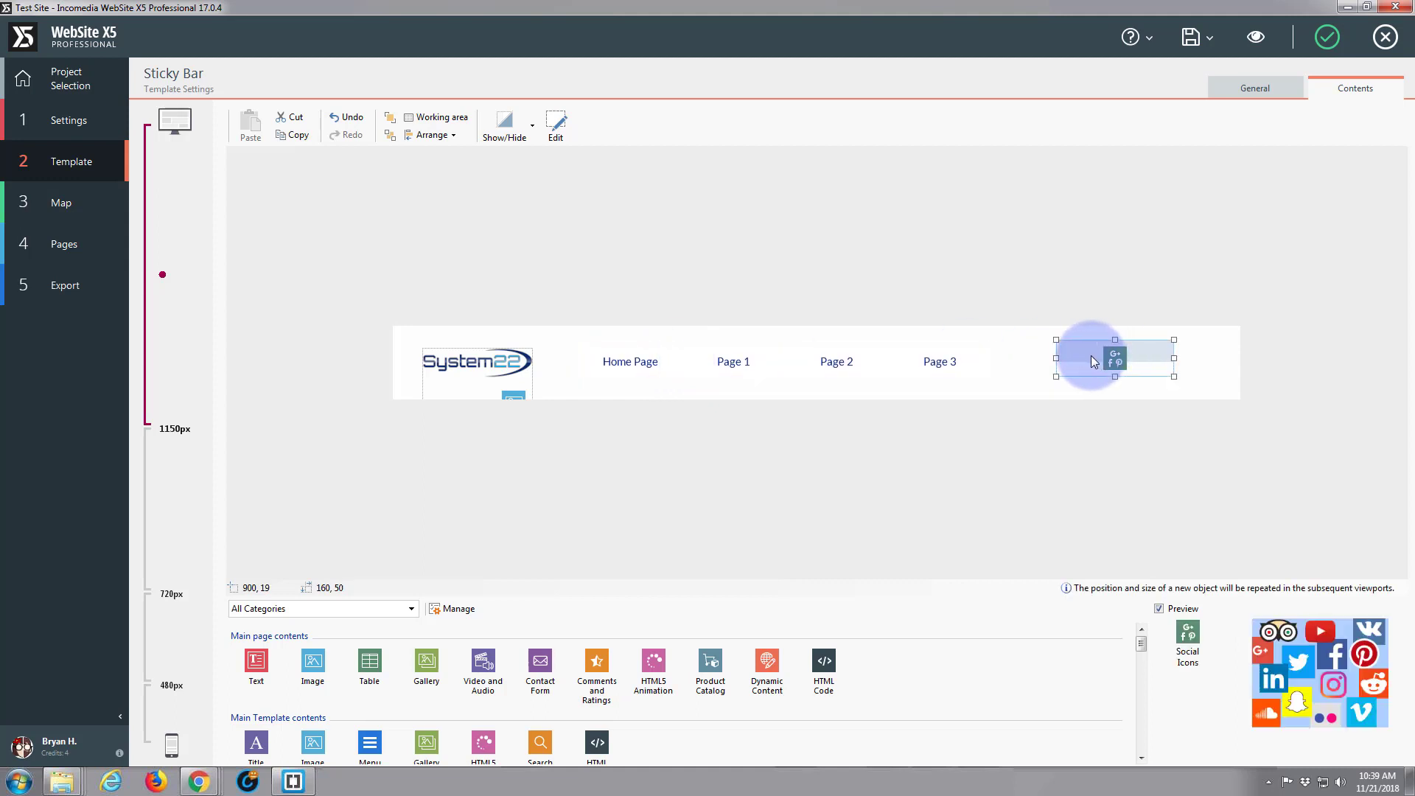
key(Down)
key(Down)
key(Down)
key(Down)
key(Down)
key(Down)
key(Down)
key(Down)
key(Down)
key(Down)
key(Down)
key(Down)
key(Down)
key(Down)
key(Down)
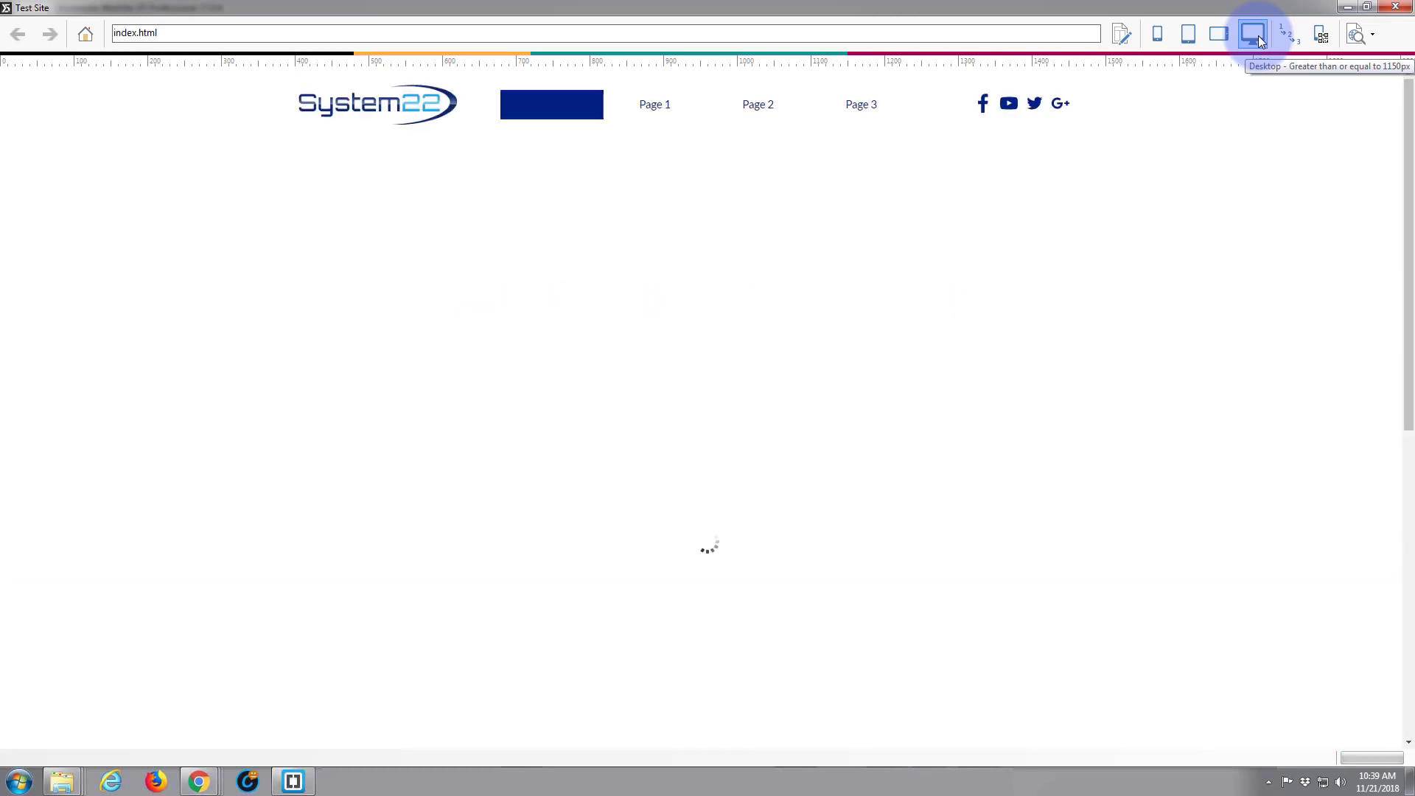
Step: Scroll the preview to check the 100 px sticky header, then close the preview
scroll(713, 258, down, 2)
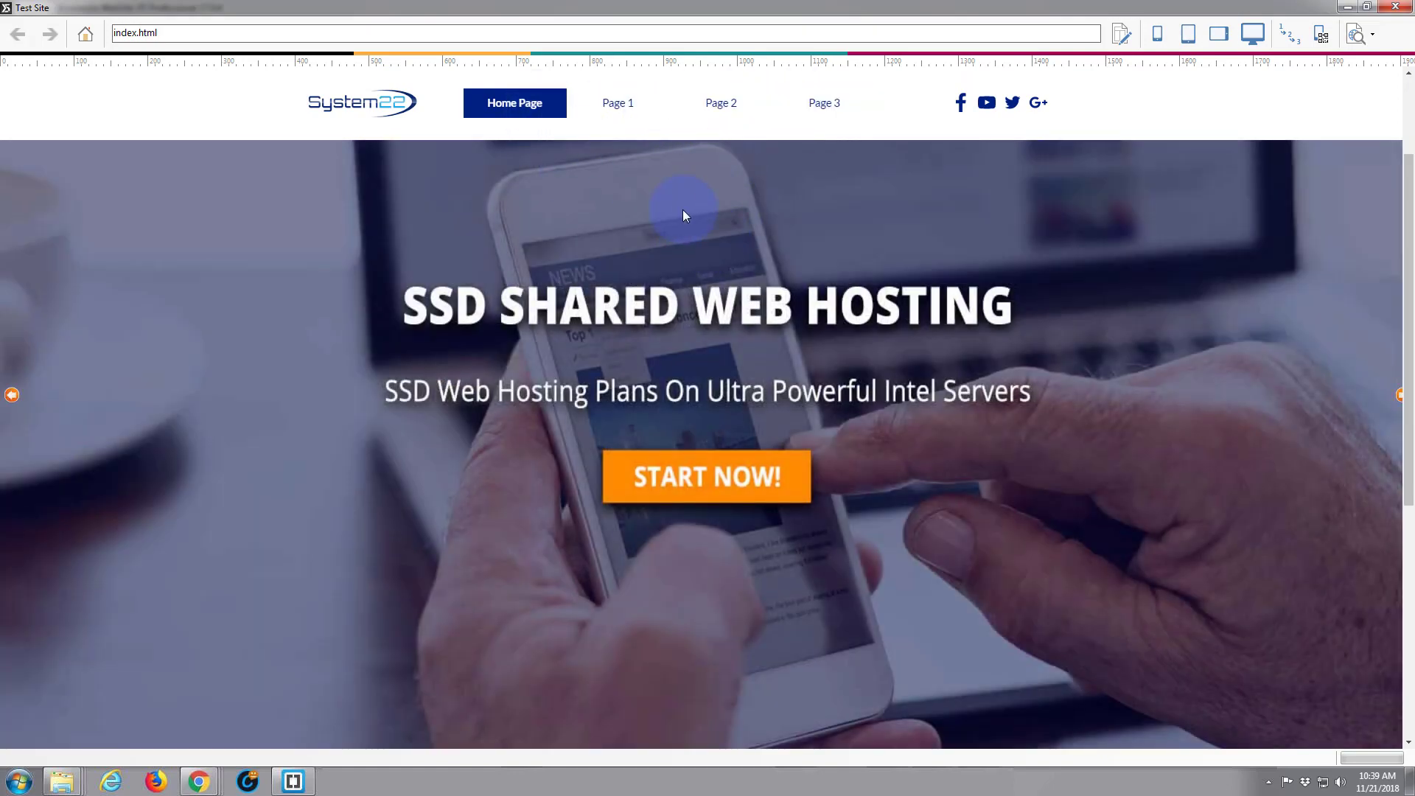
scroll(683, 212, up, 2)
scroll(683, 209, down, 2)
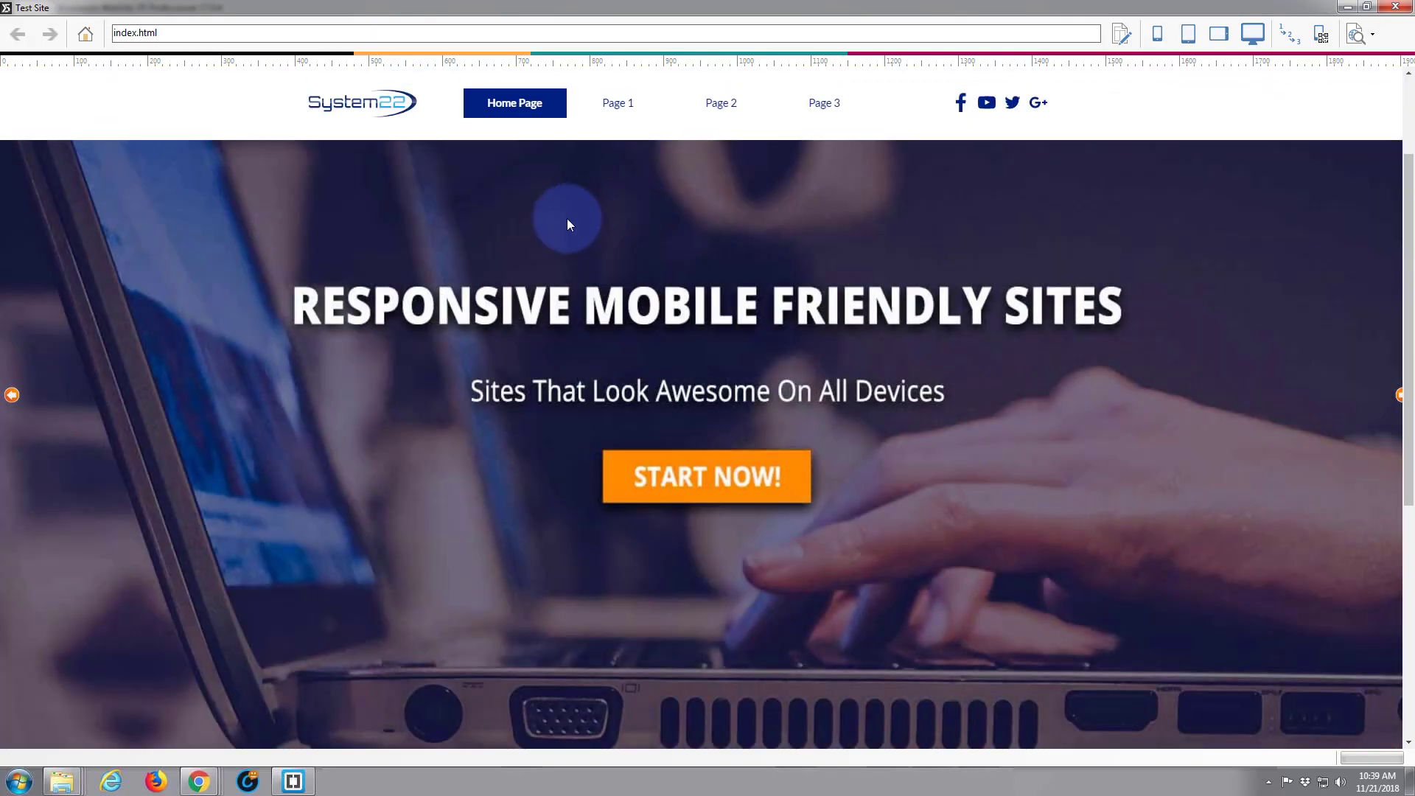
scroll(567, 219, up, 2)
scroll(568, 219, down, 3)
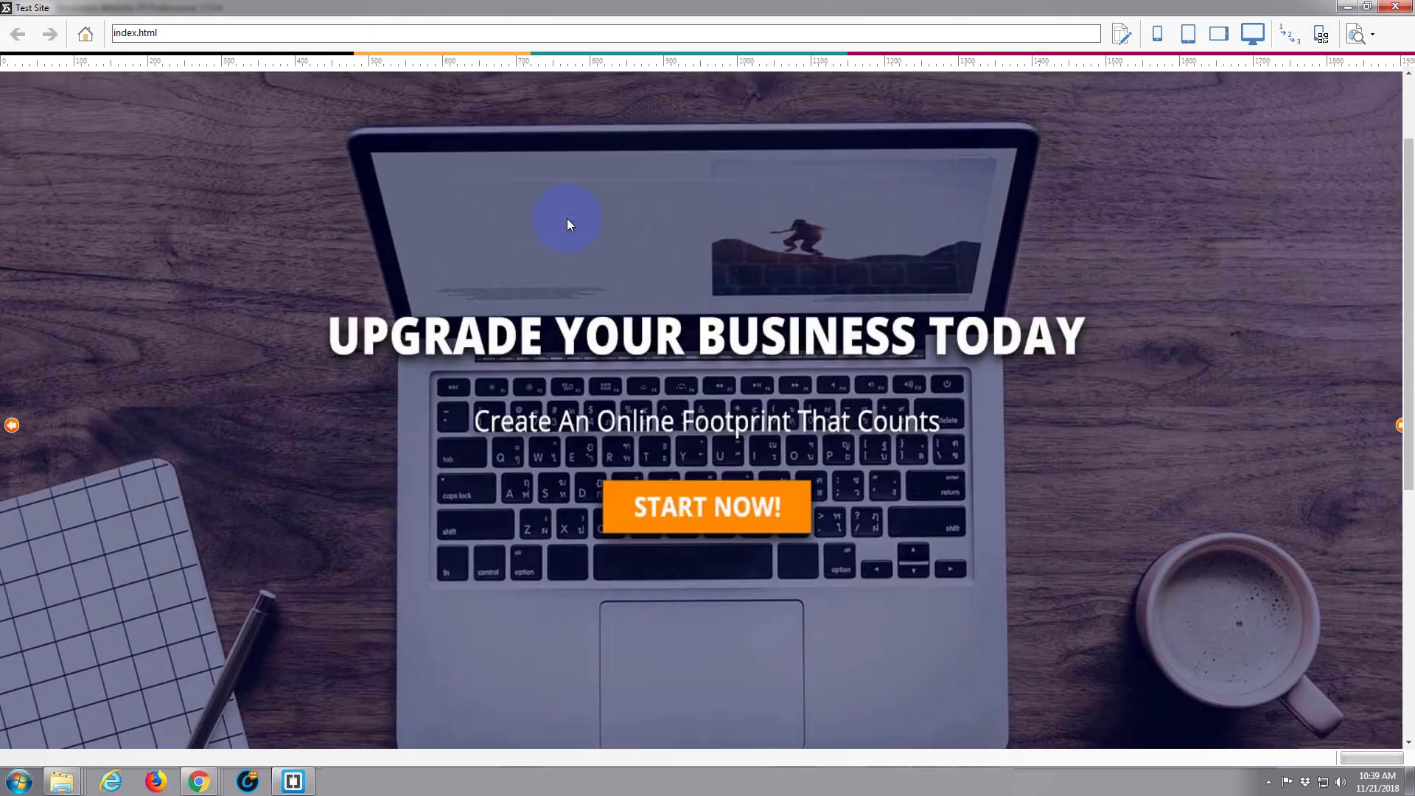
scroll(568, 218, up, 1)
scroll(568, 218, up, 2)
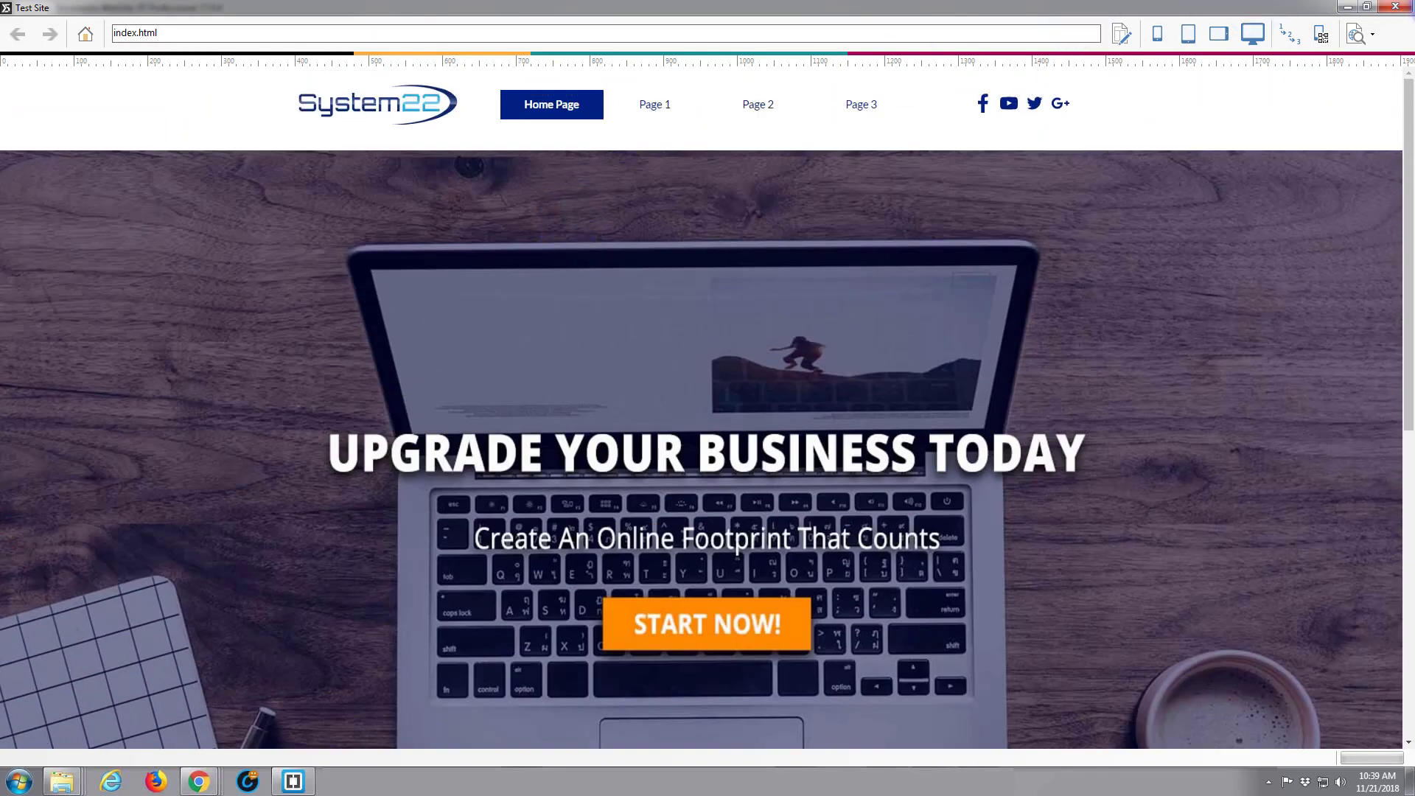
click(1396, 7)
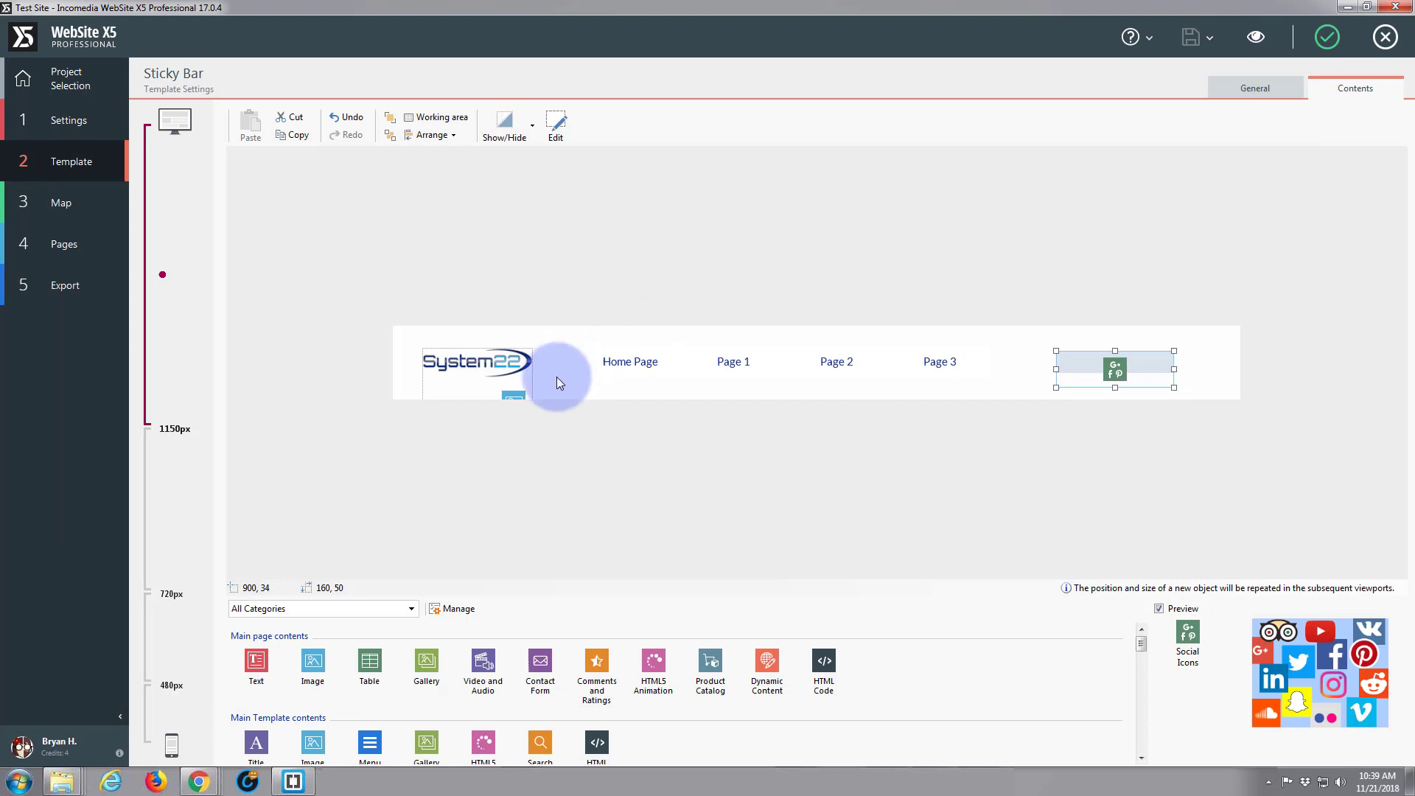
Step: Enlarge the System22 logo in the sticky bar to 195×130
click(534, 361)
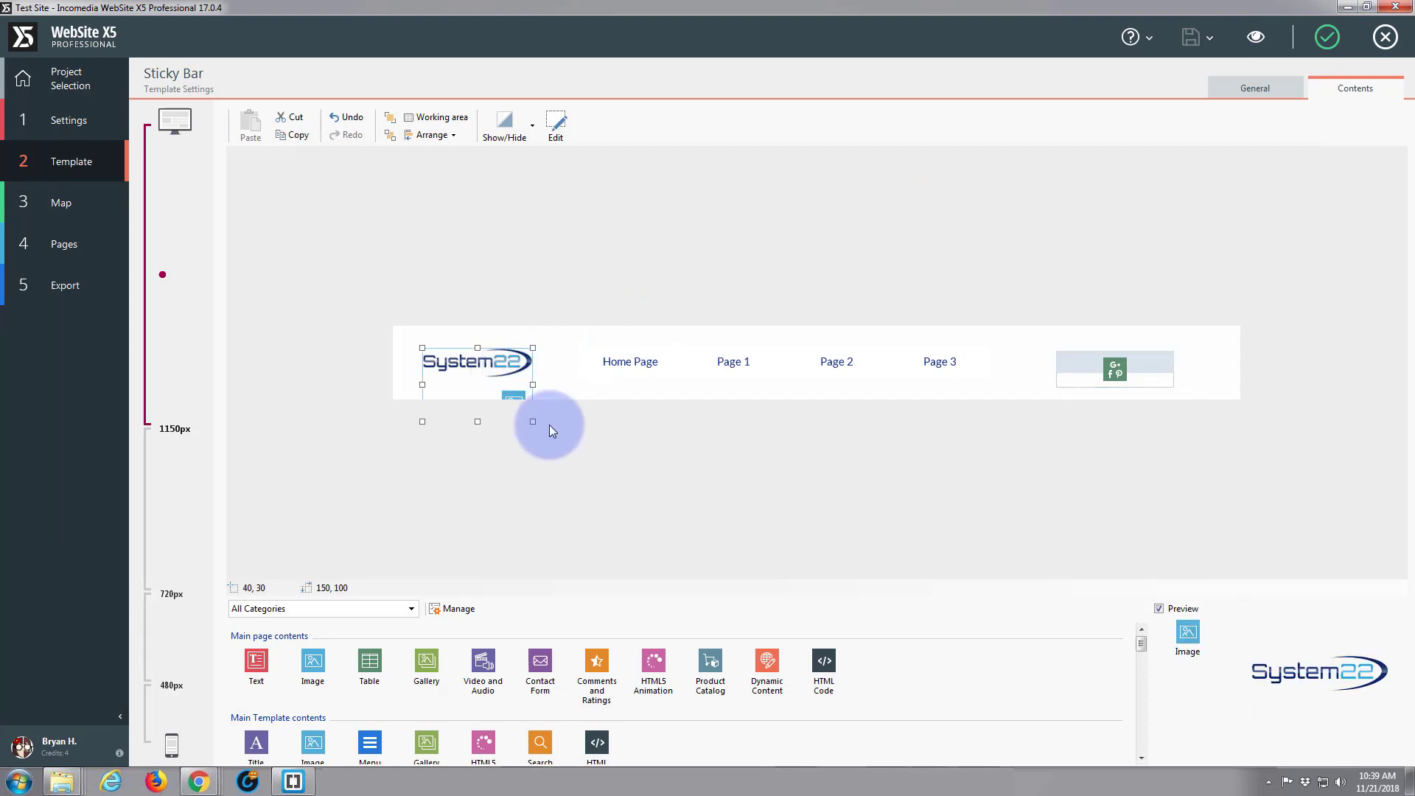
drag(533, 422, 549, 440)
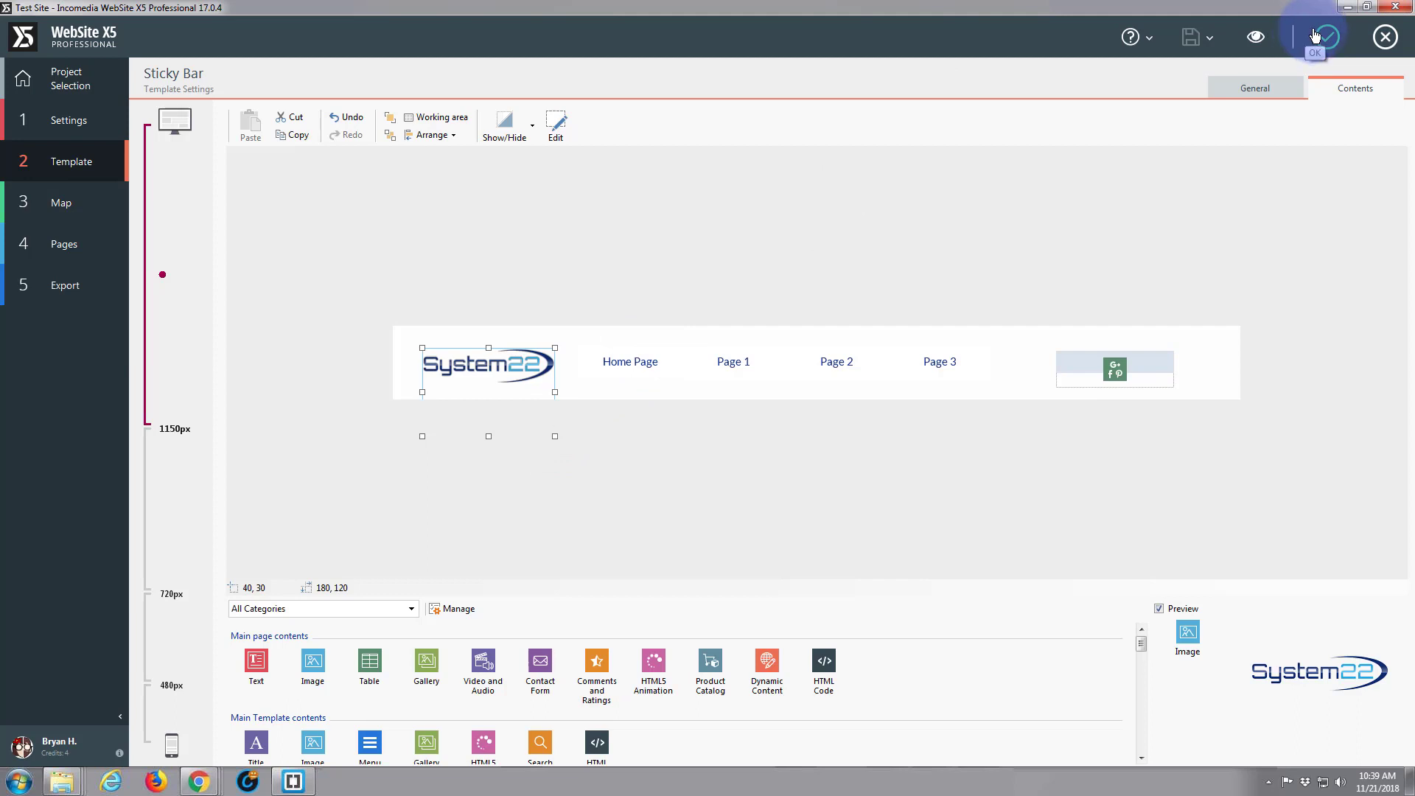
drag(557, 440, 568, 448)
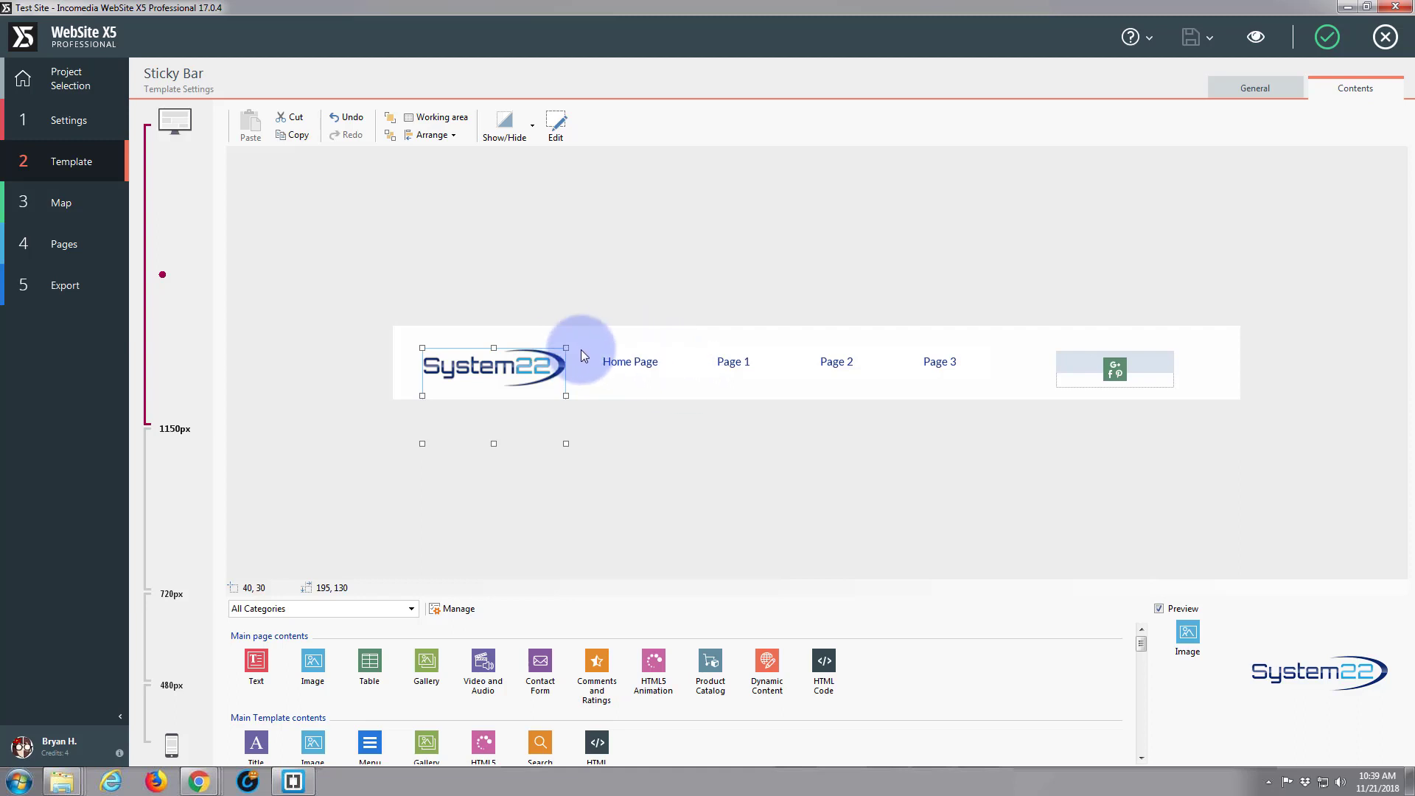
Step: Shift the page menu a few pixels right to position 258,29
click(639, 364)
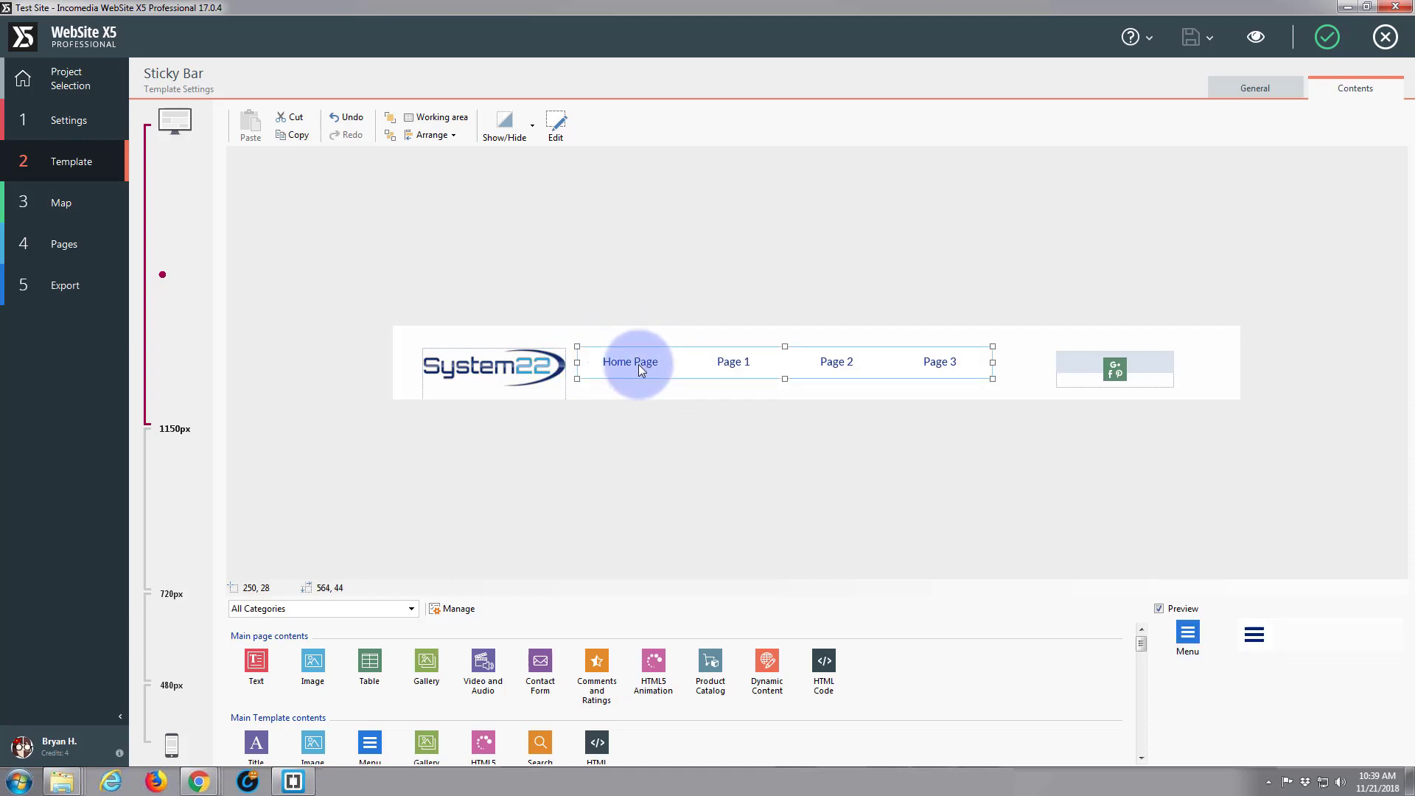
drag(642, 366, 645, 367)
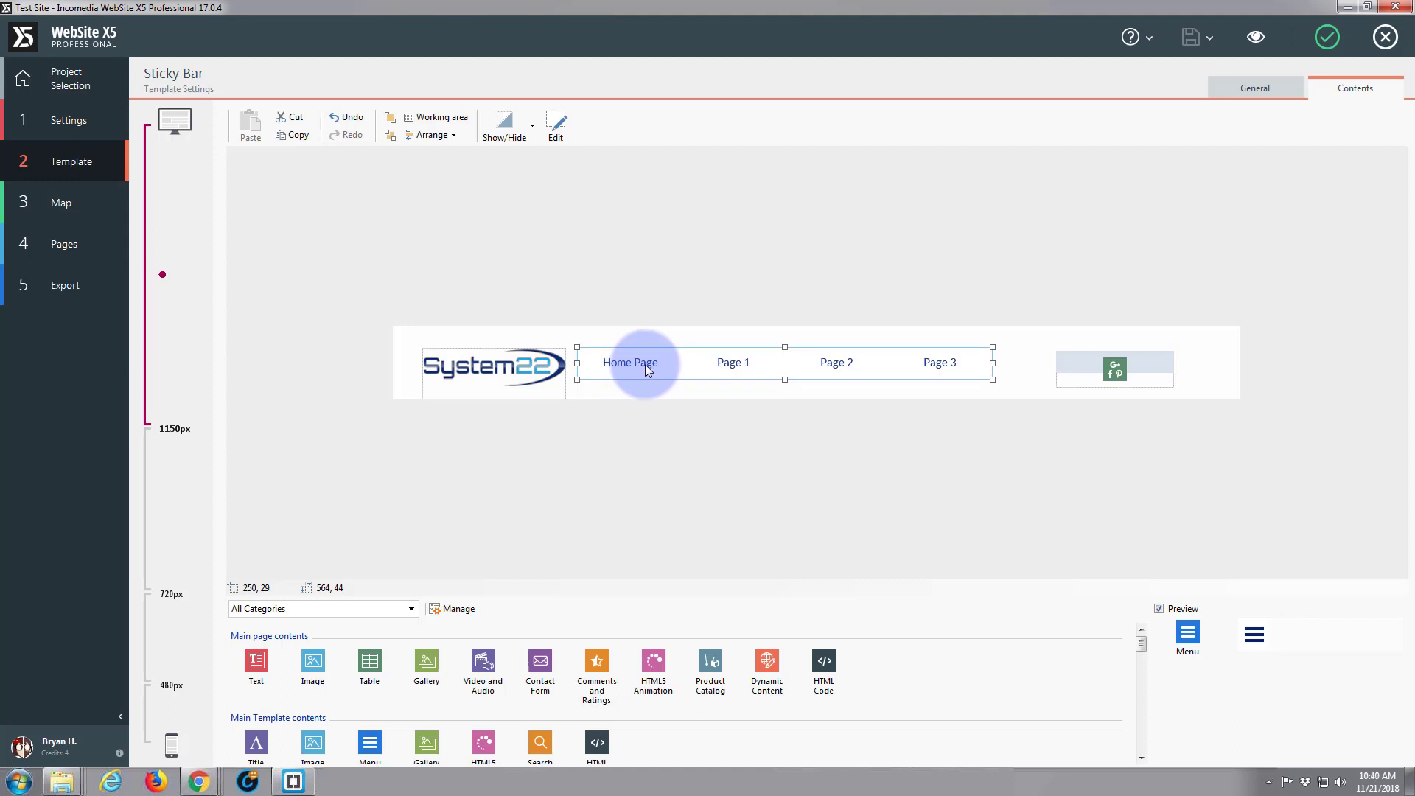
key(Right)
key(Right)
key(Right)
key(Right)
key(Right)
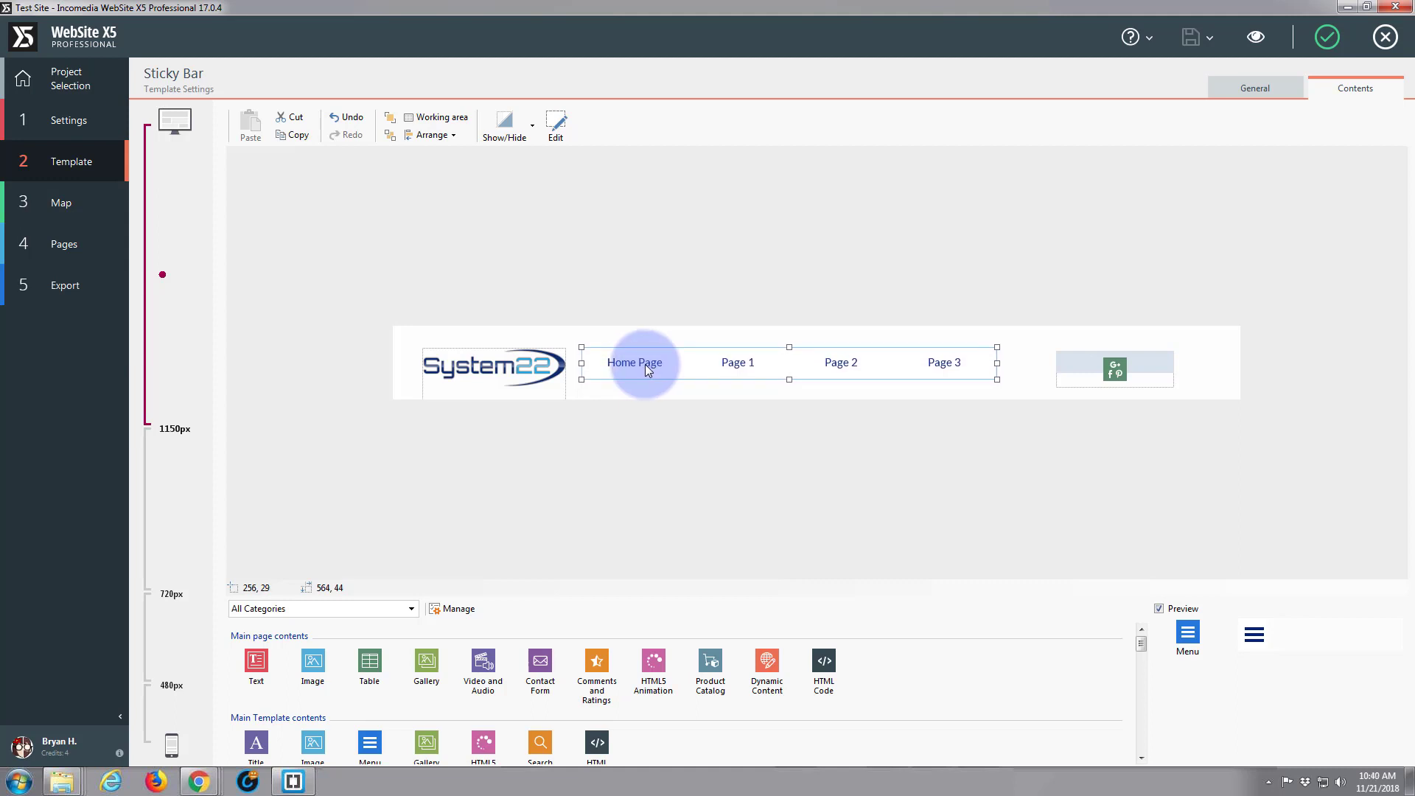
click(1256, 37)
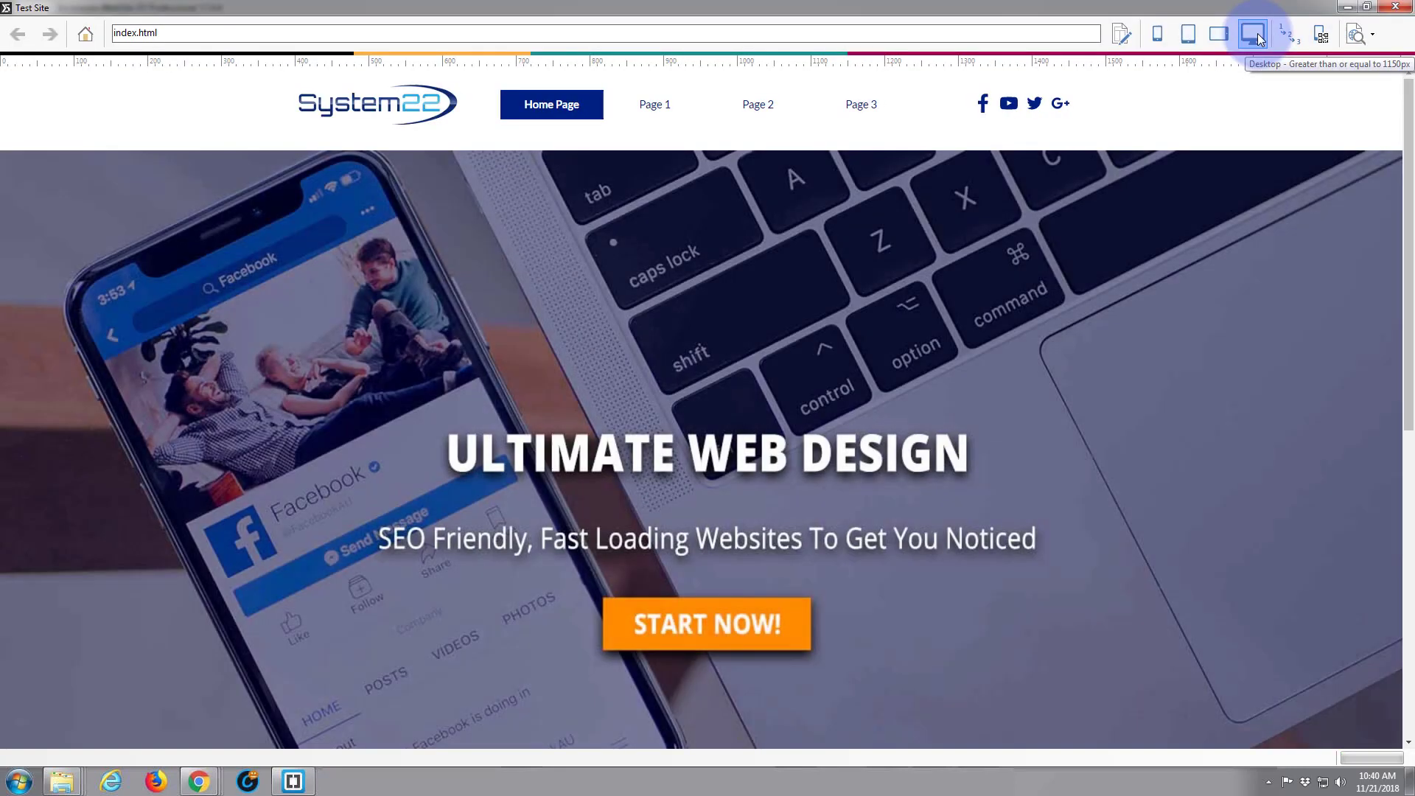
Step: Scroll the preview to test the sticky header with the 195×130 logo, then close the preview
scroll(785, 339, down, 2)
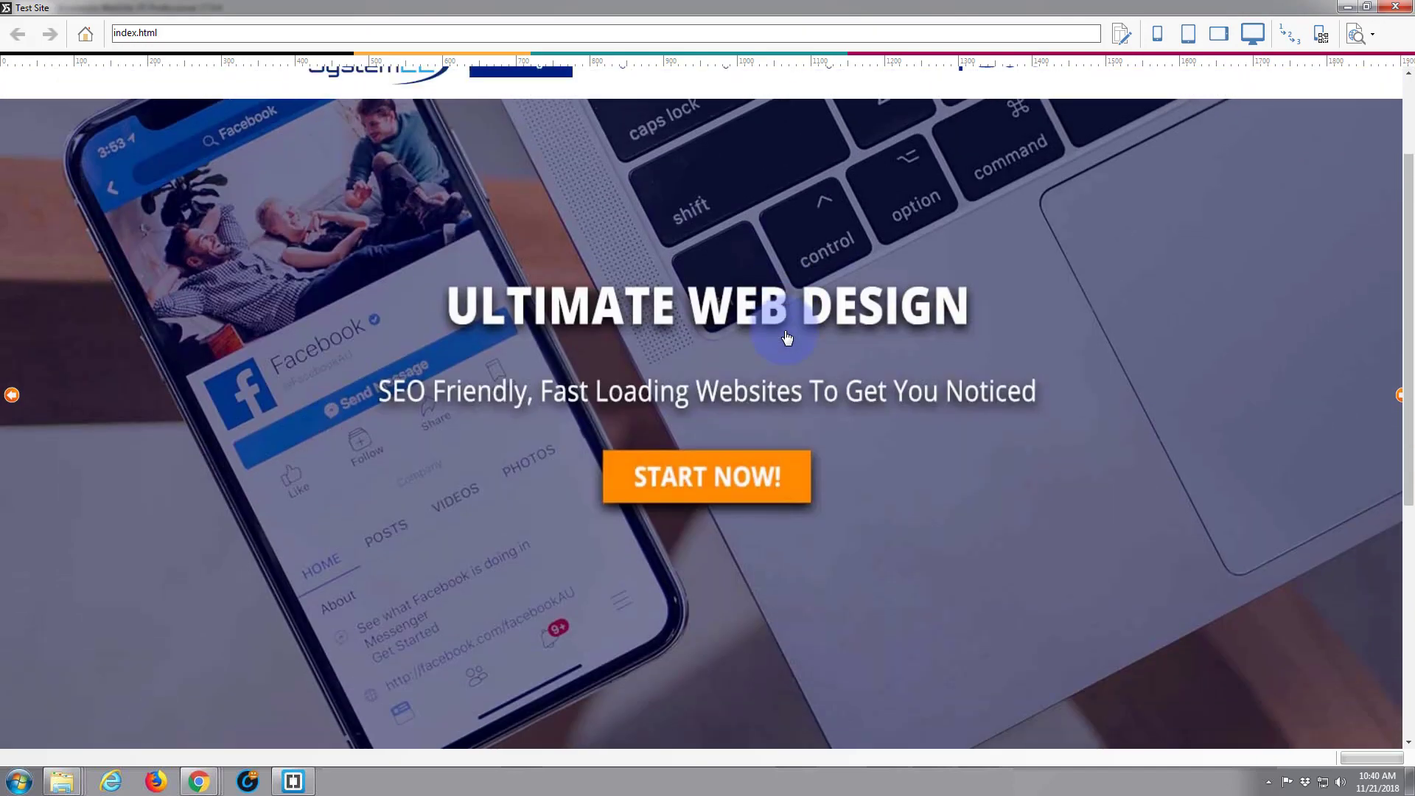
scroll(788, 337, up, 2)
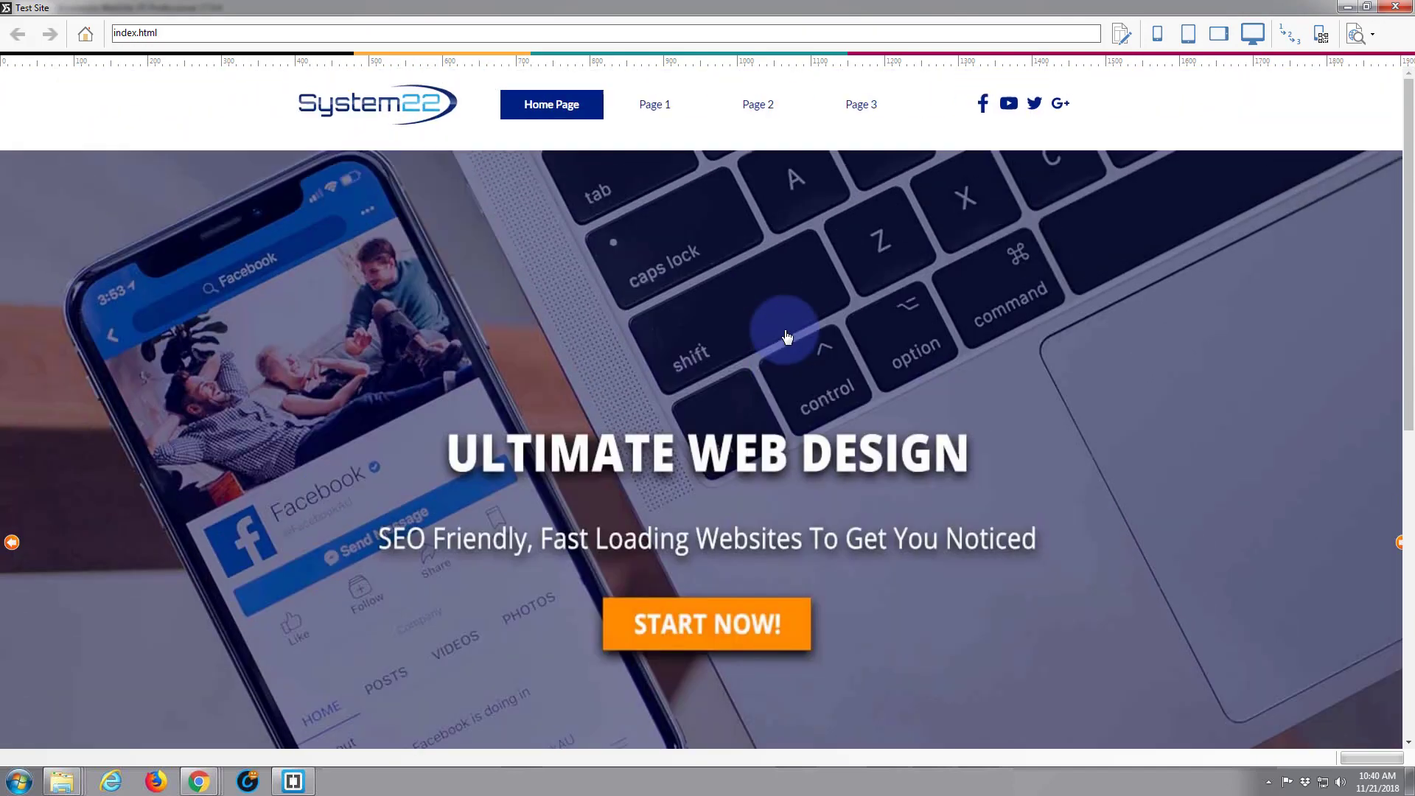
scroll(788, 336, down, 2)
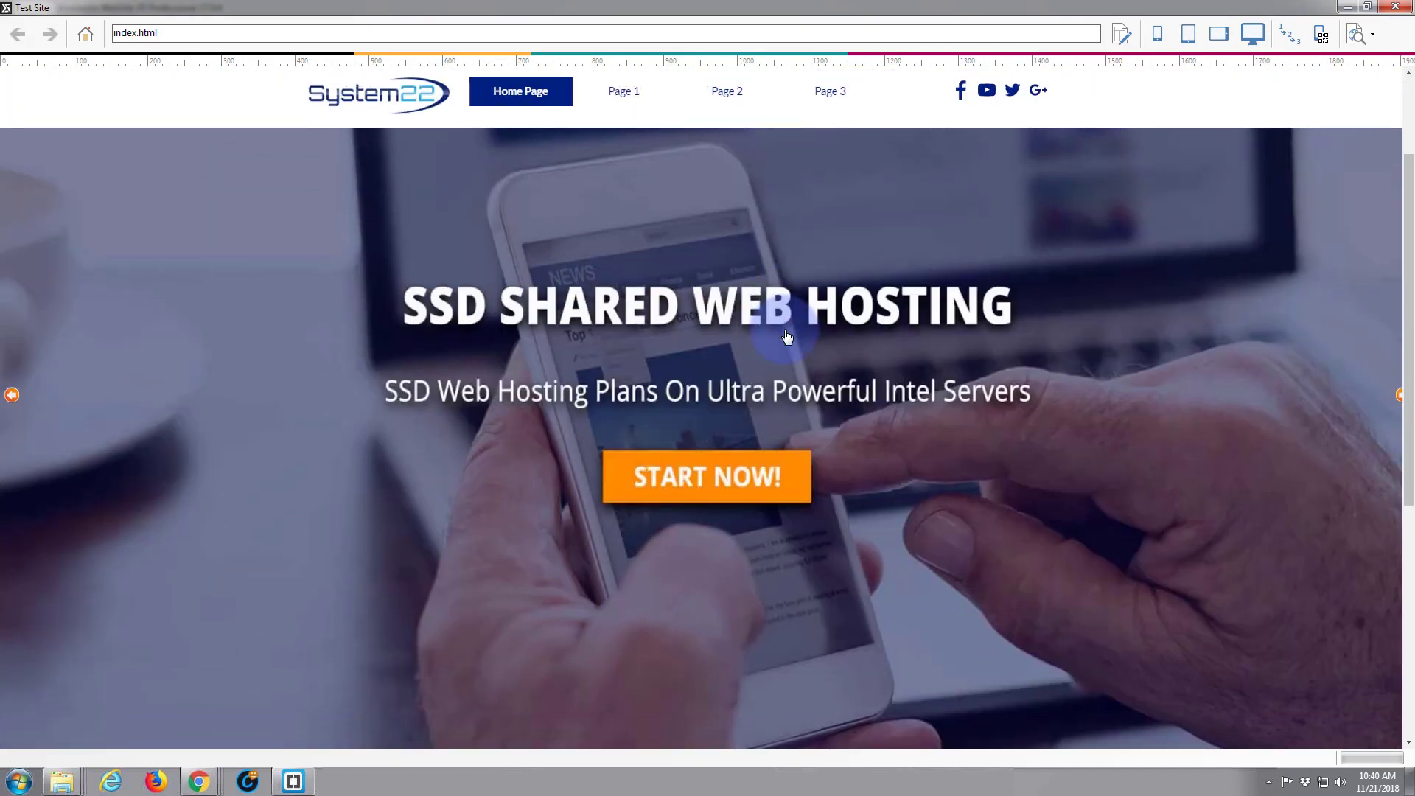
scroll(788, 337, up, 2)
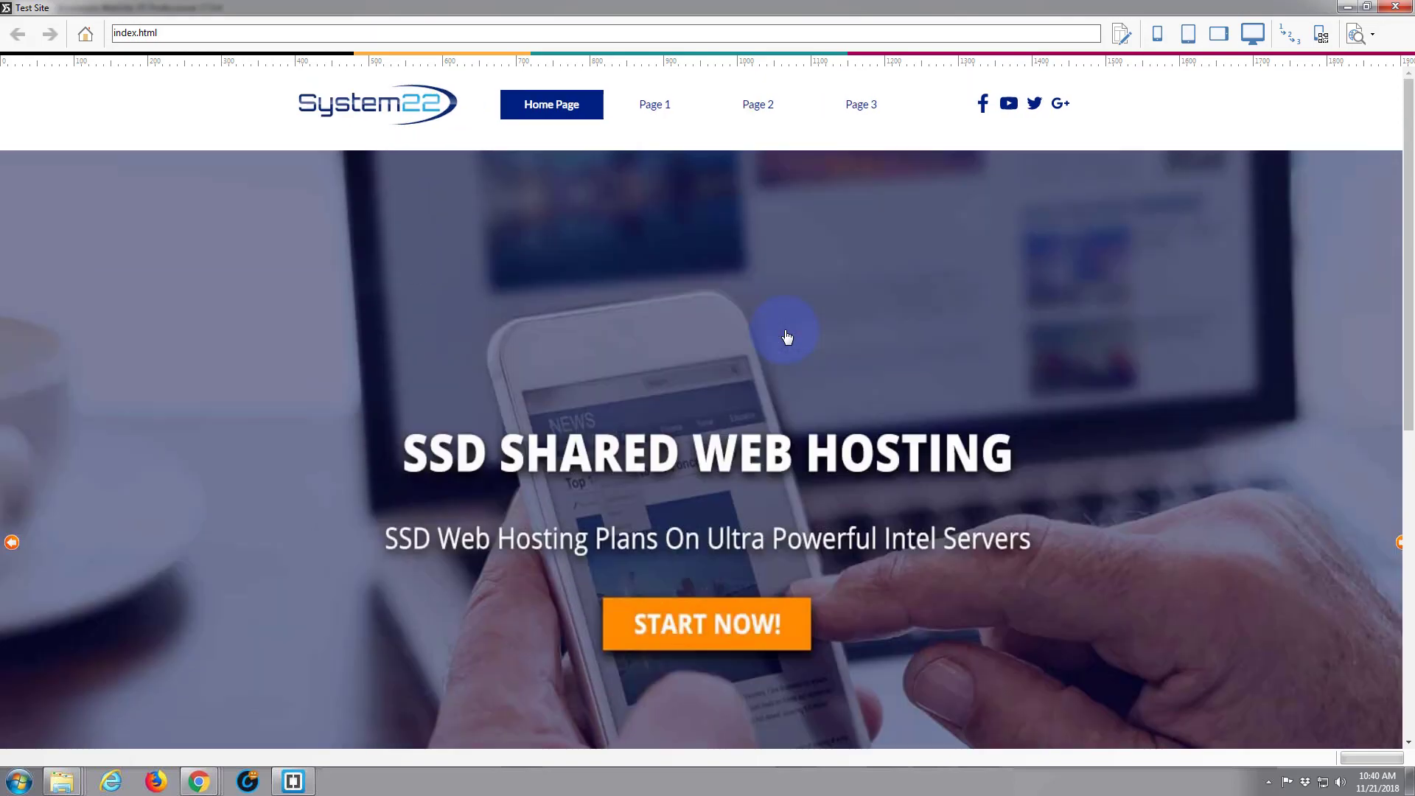
scroll(788, 337, down, 1)
scroll(787, 337, up, 1)
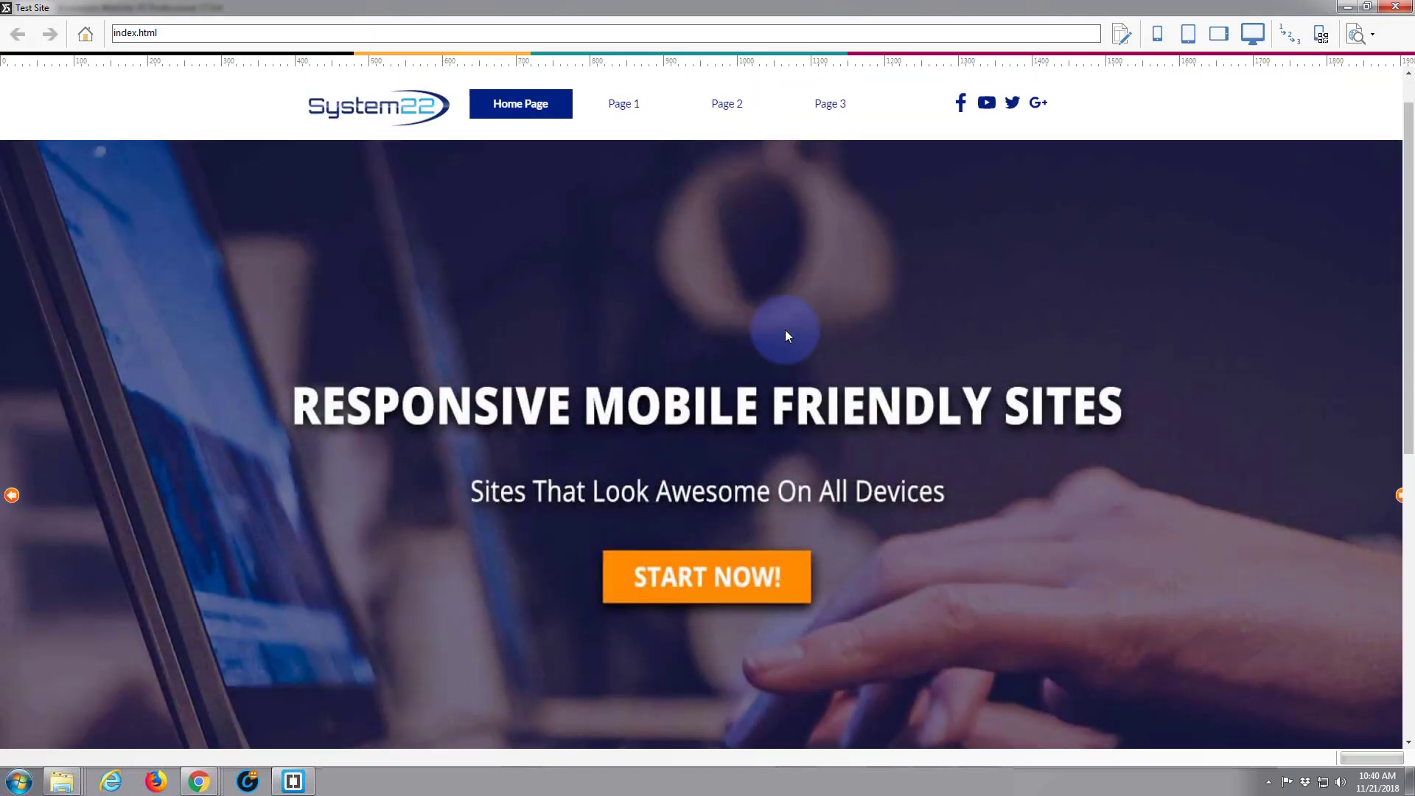
scroll(785, 336, down, 1)
scroll(785, 336, up, 1)
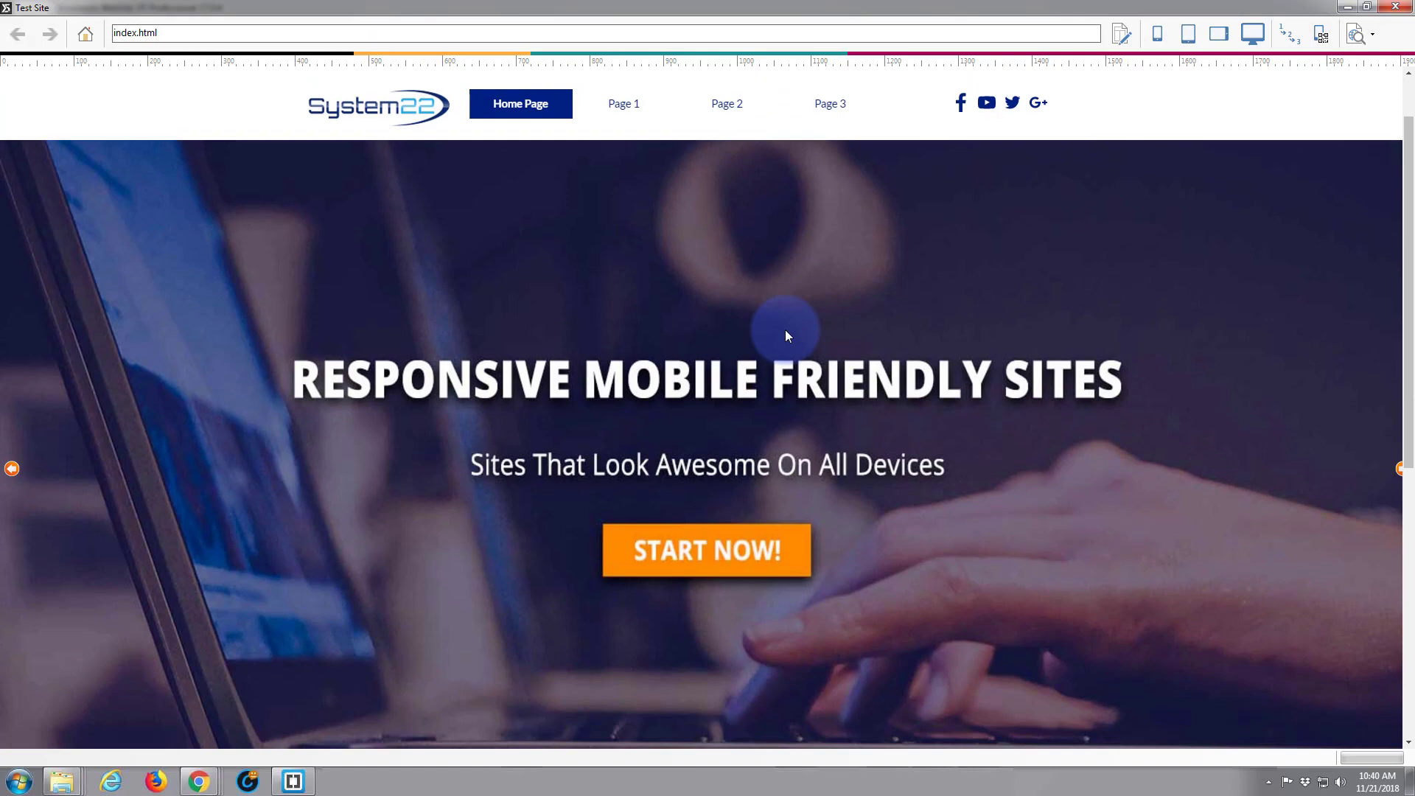
scroll(785, 336, up, 1)
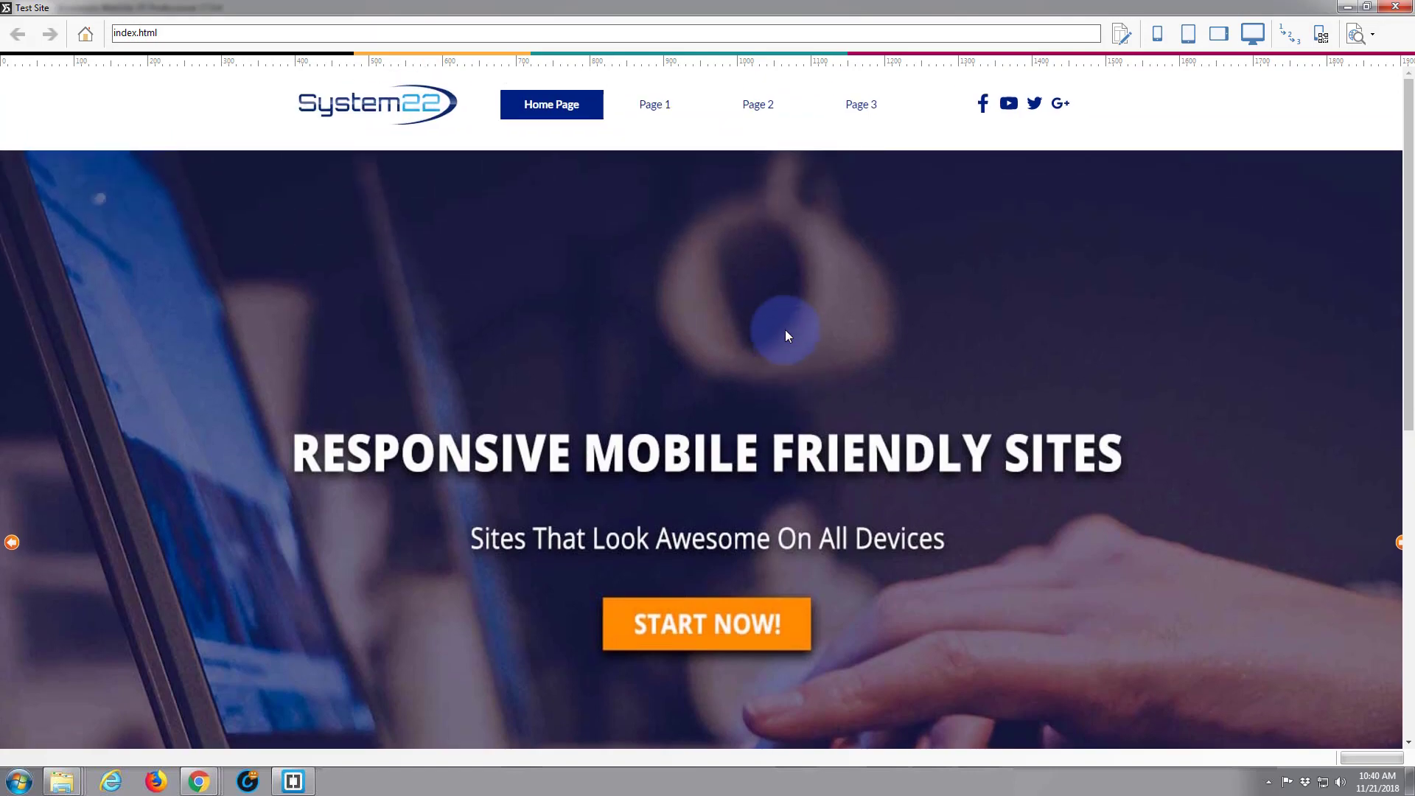
scroll(785, 331, down, 1)
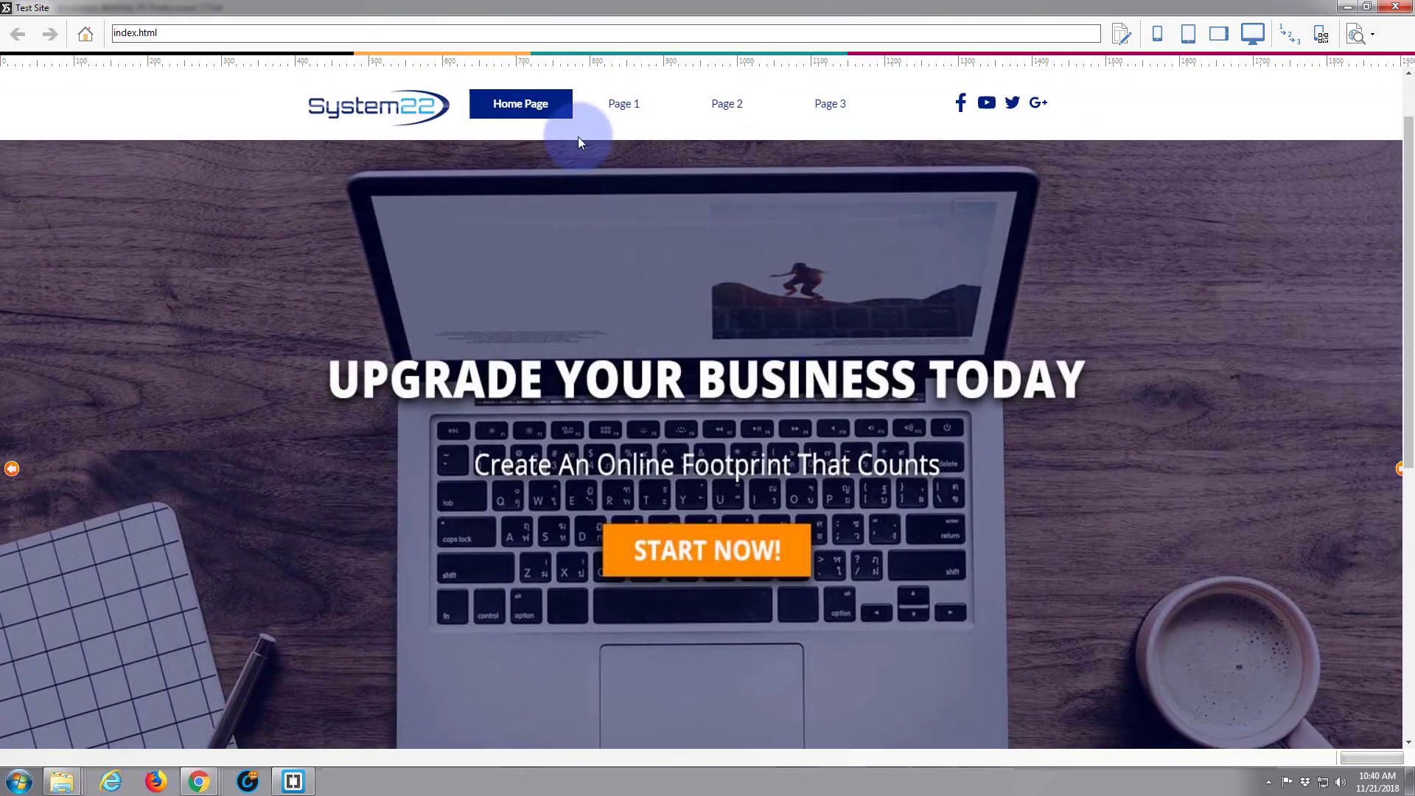
scroll(833, 253, up, 1)
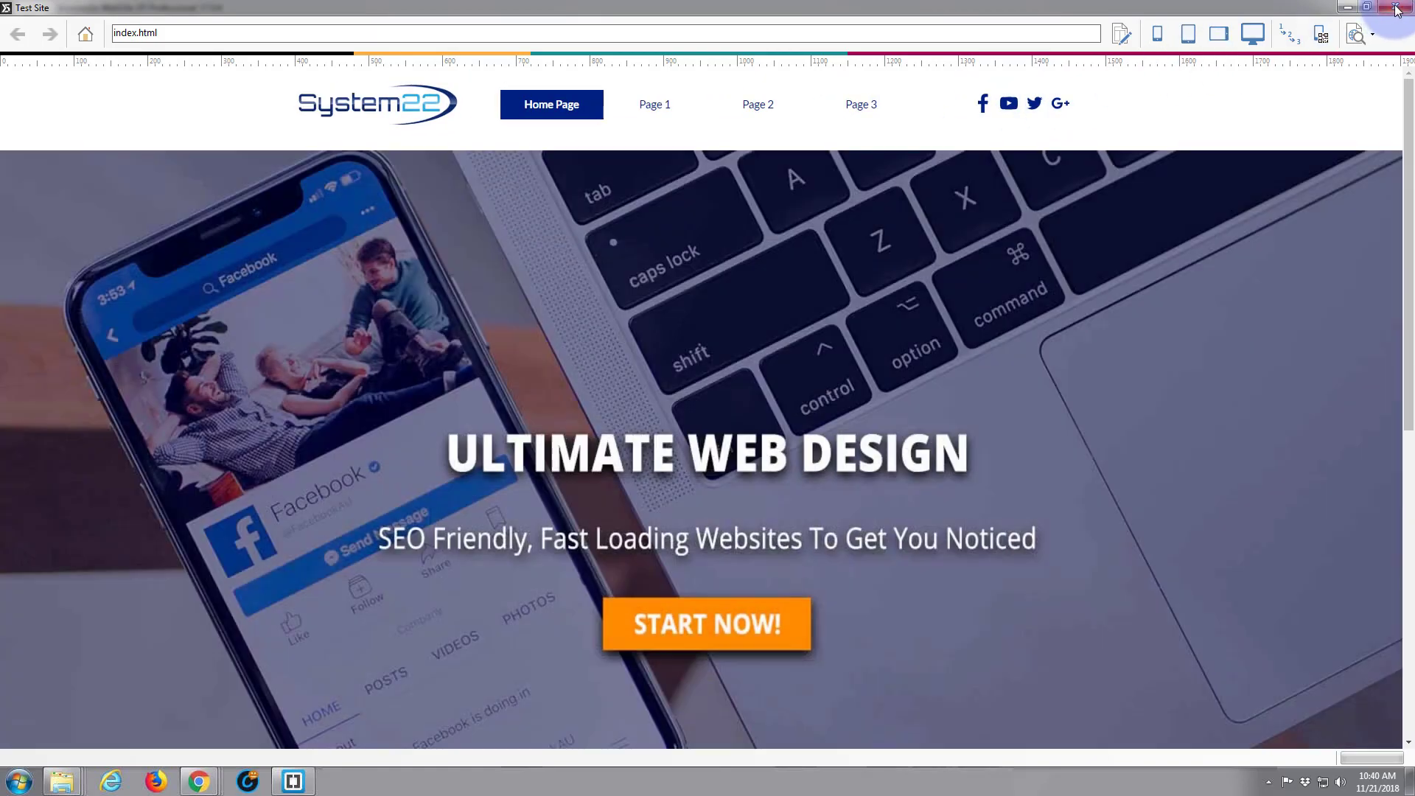
click(1390, 7)
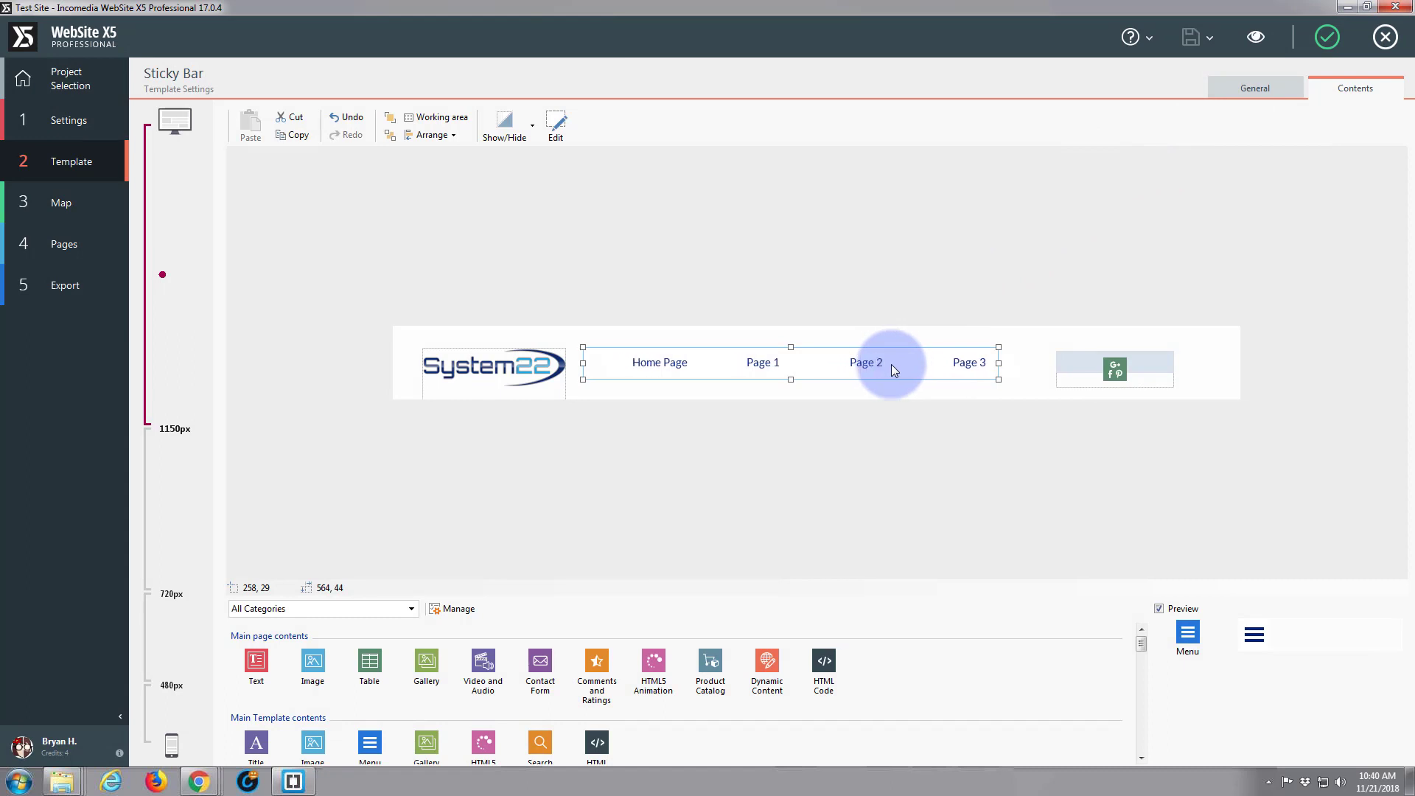
Step: Shift the menu and the social icons further right in the sticky bar, placing the icons at 908, 32
mouse_move(1143, 353)
mouse_down()
mouse_move(1125, 363)
mouse_move(1155, 370)
mouse_up()
click(1151, 364)
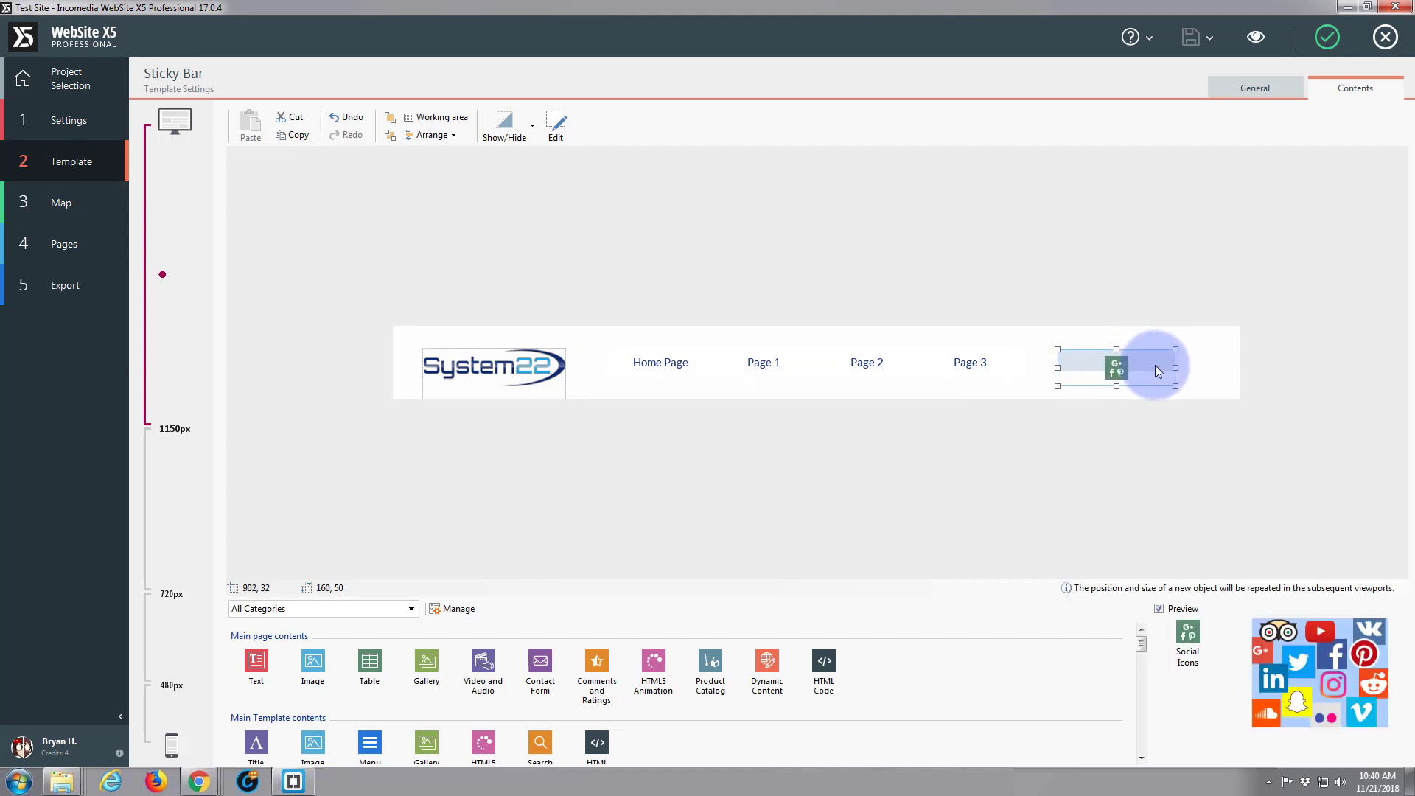
key(Right)
key(Right)
key(Right)
key(Right)
key(Right)
key(Right)
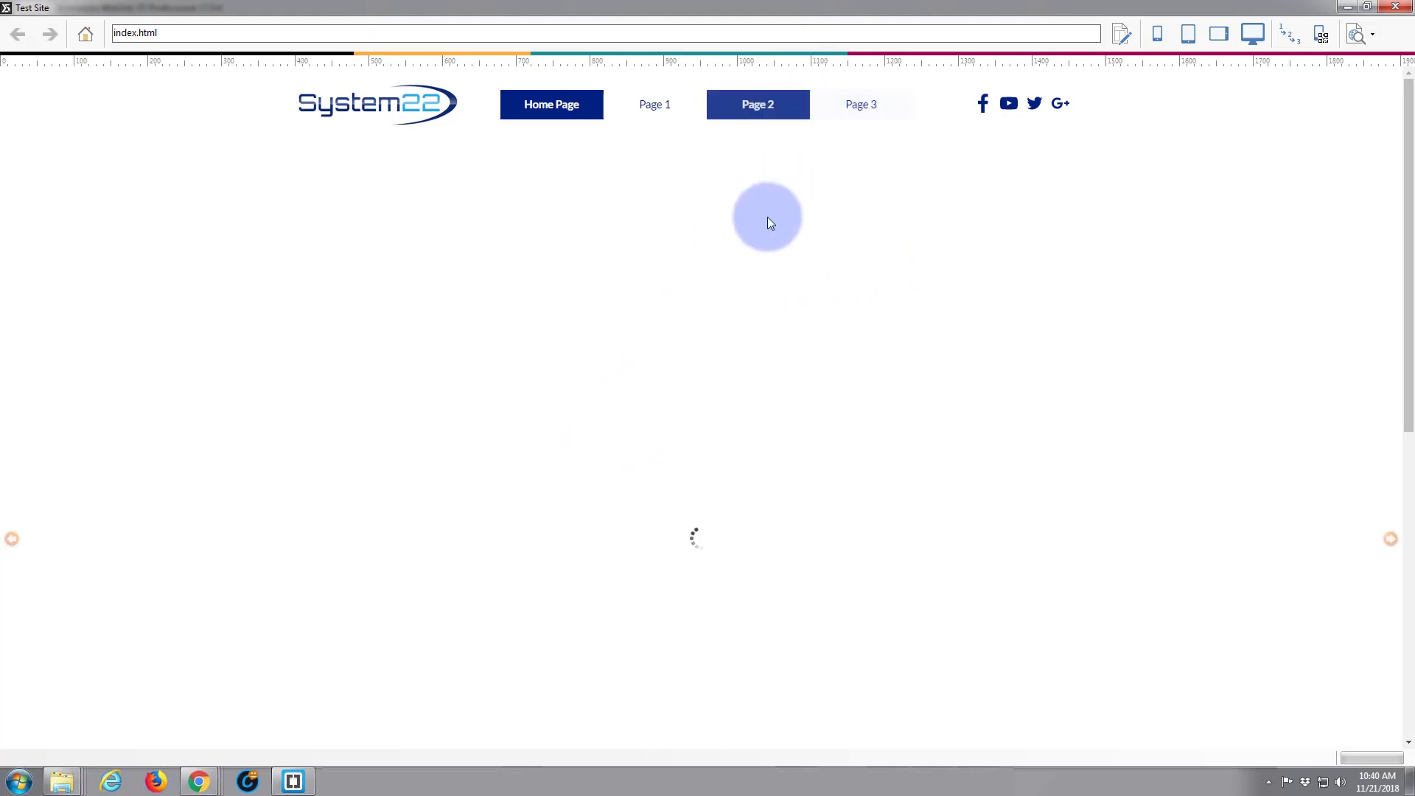
click(1395, 7)
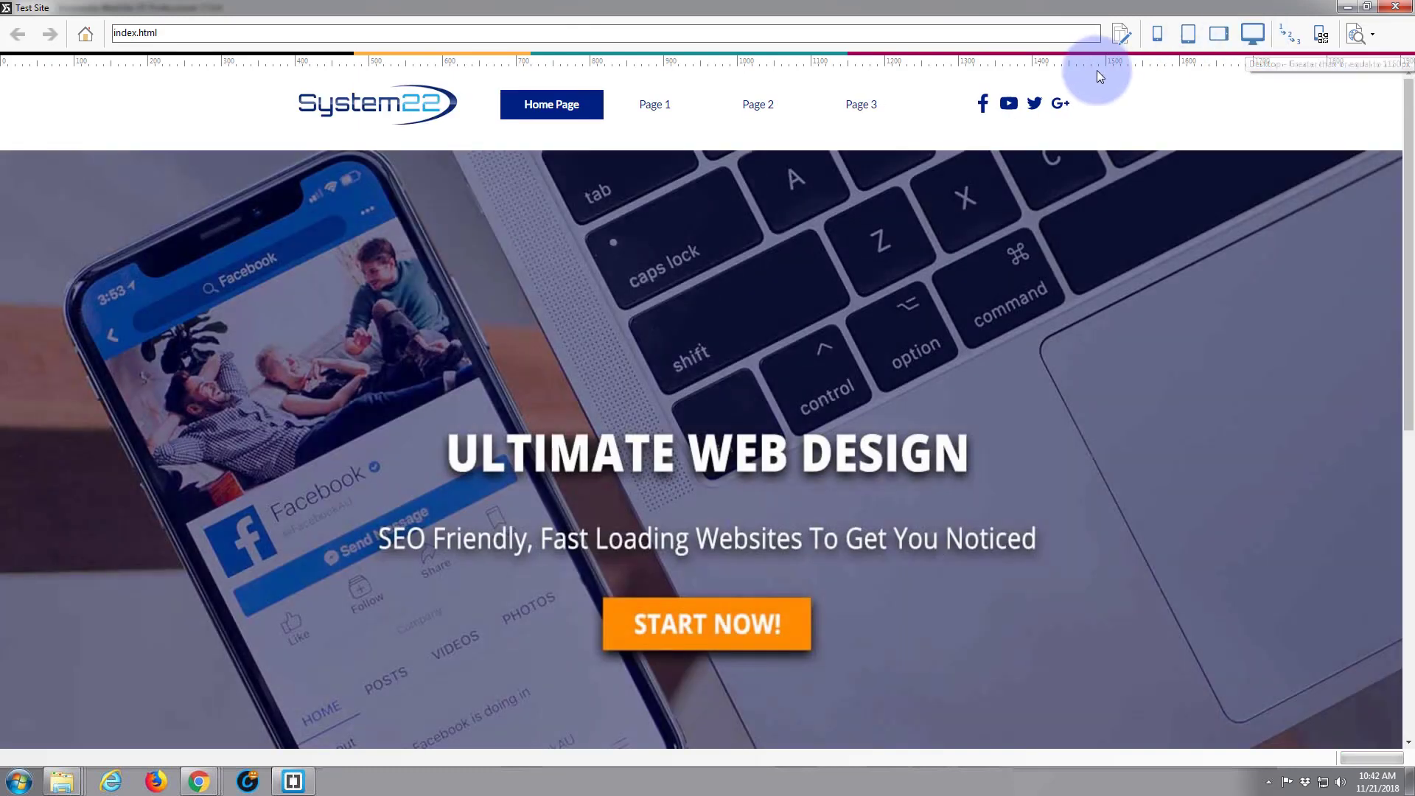
scroll(783, 193, down, 1)
scroll(783, 192, up, 1)
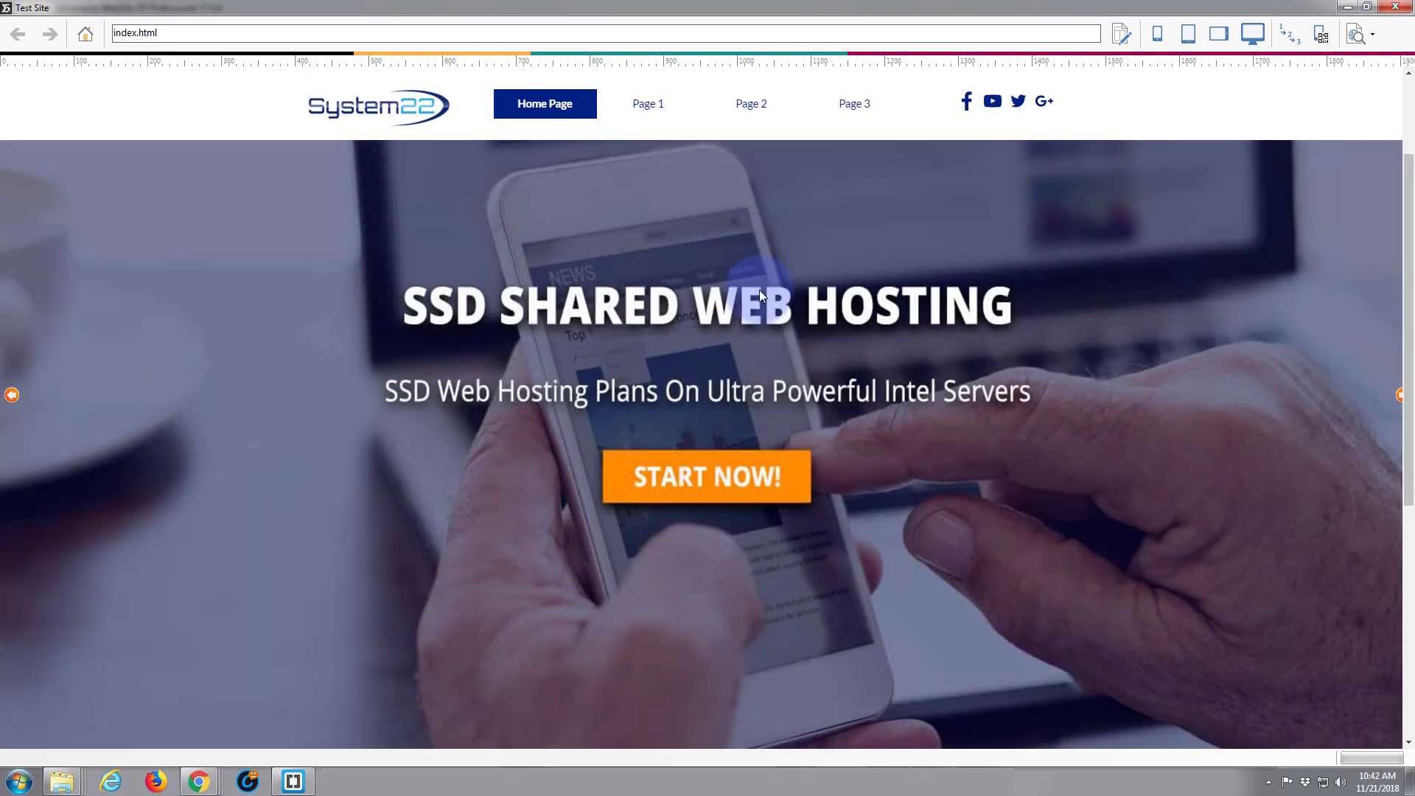
scroll(759, 290, down, 1)
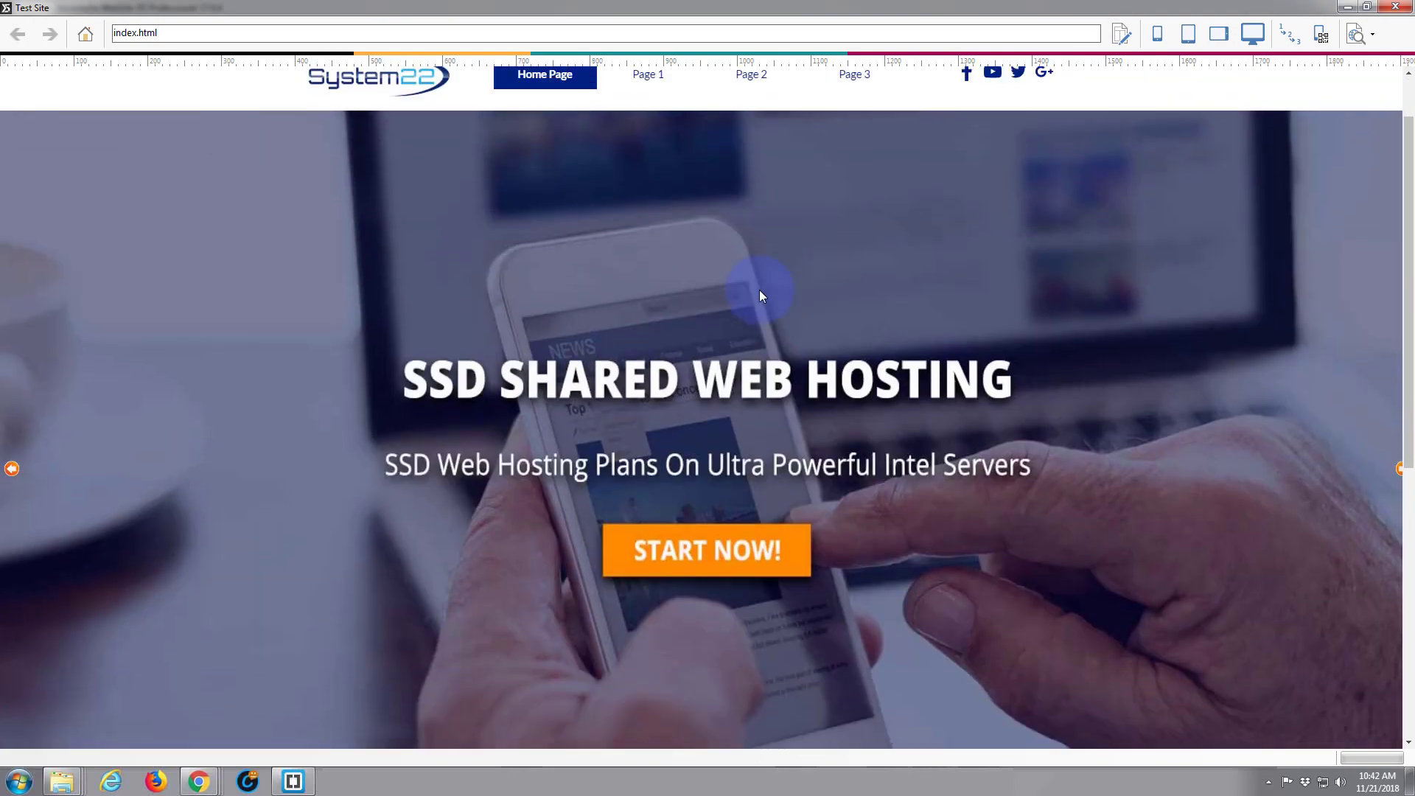
scroll(760, 292, up, 1)
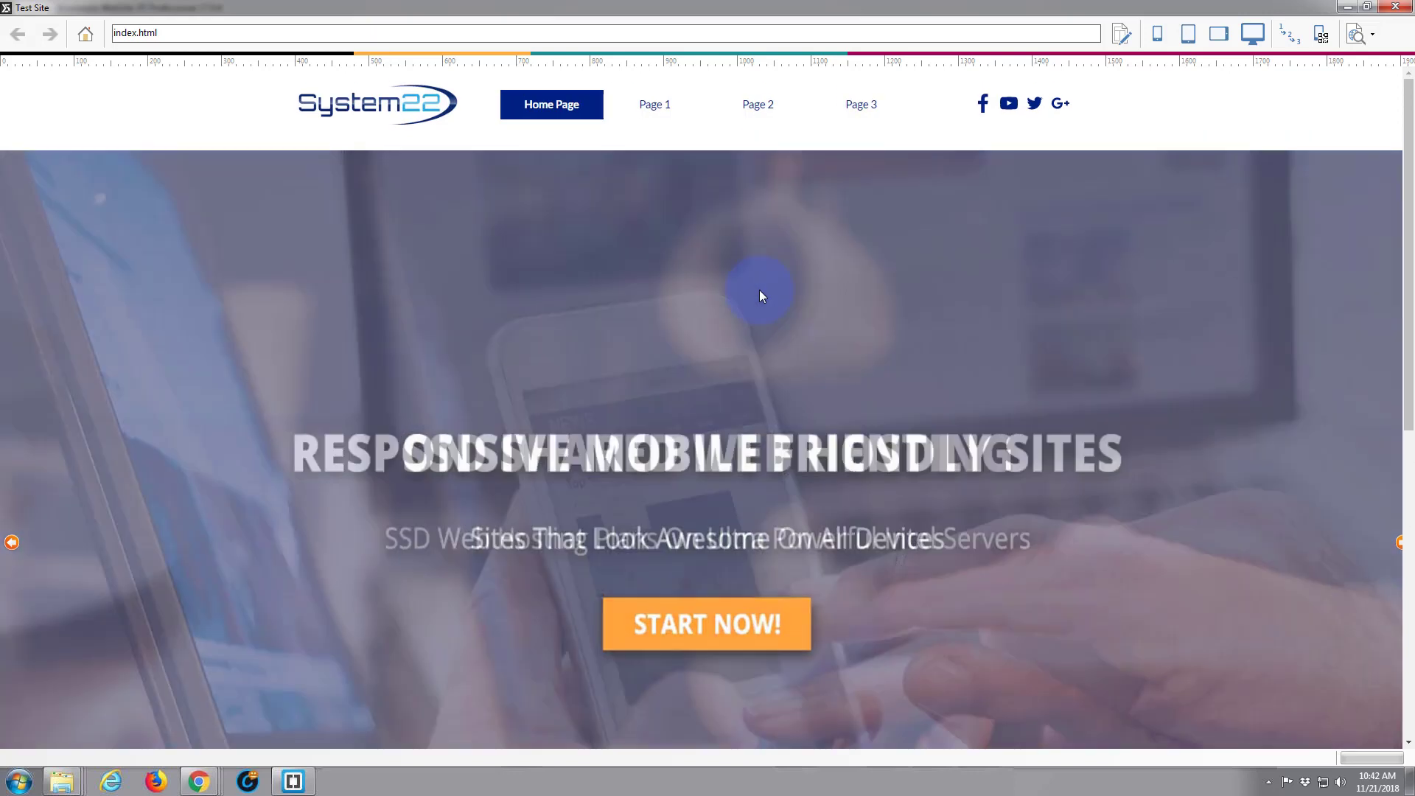
scroll(760, 290, down, 1)
scroll(759, 290, up, 1)
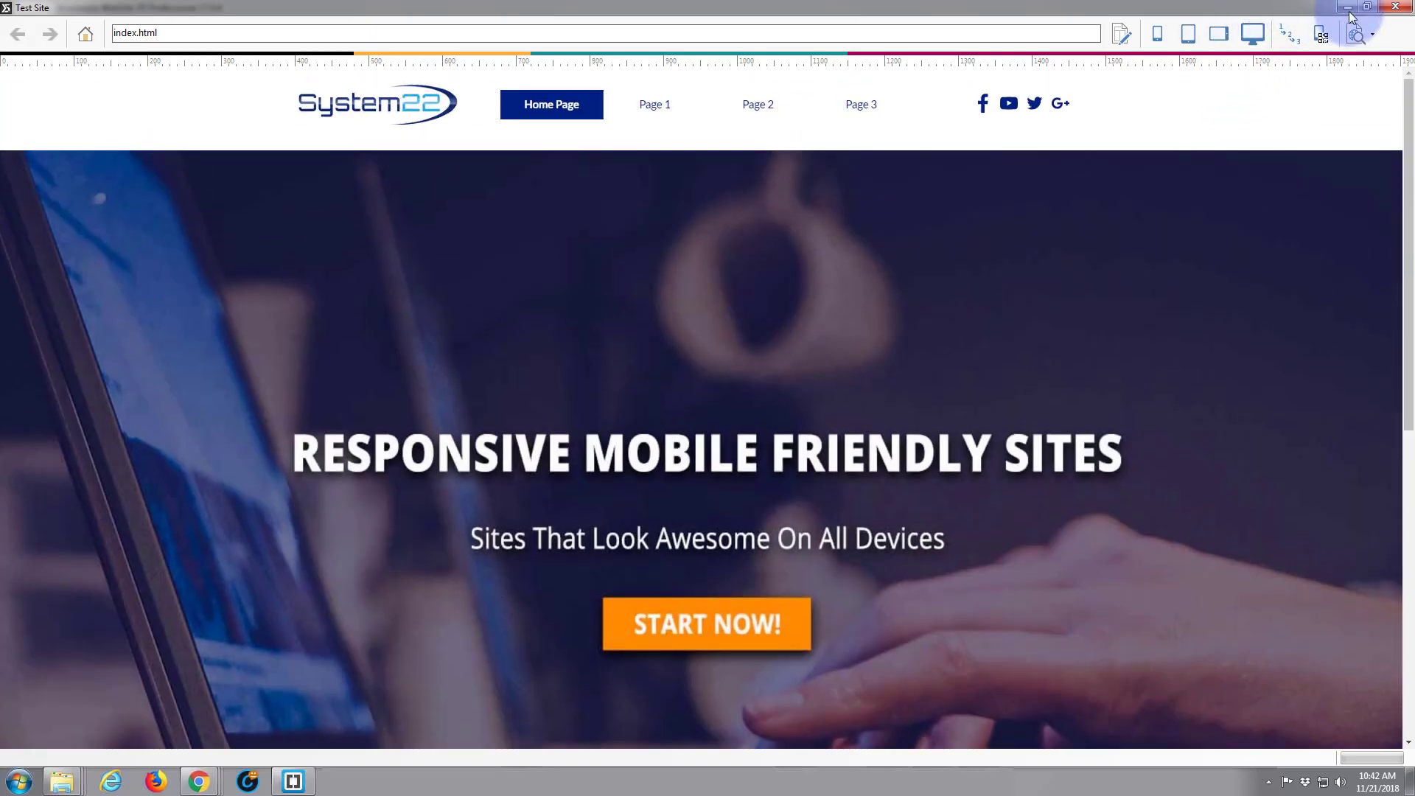
Step: Check the preview at desktop, tablet landscape, 480–719 px and smartphone widths, then close it
click(1253, 33)
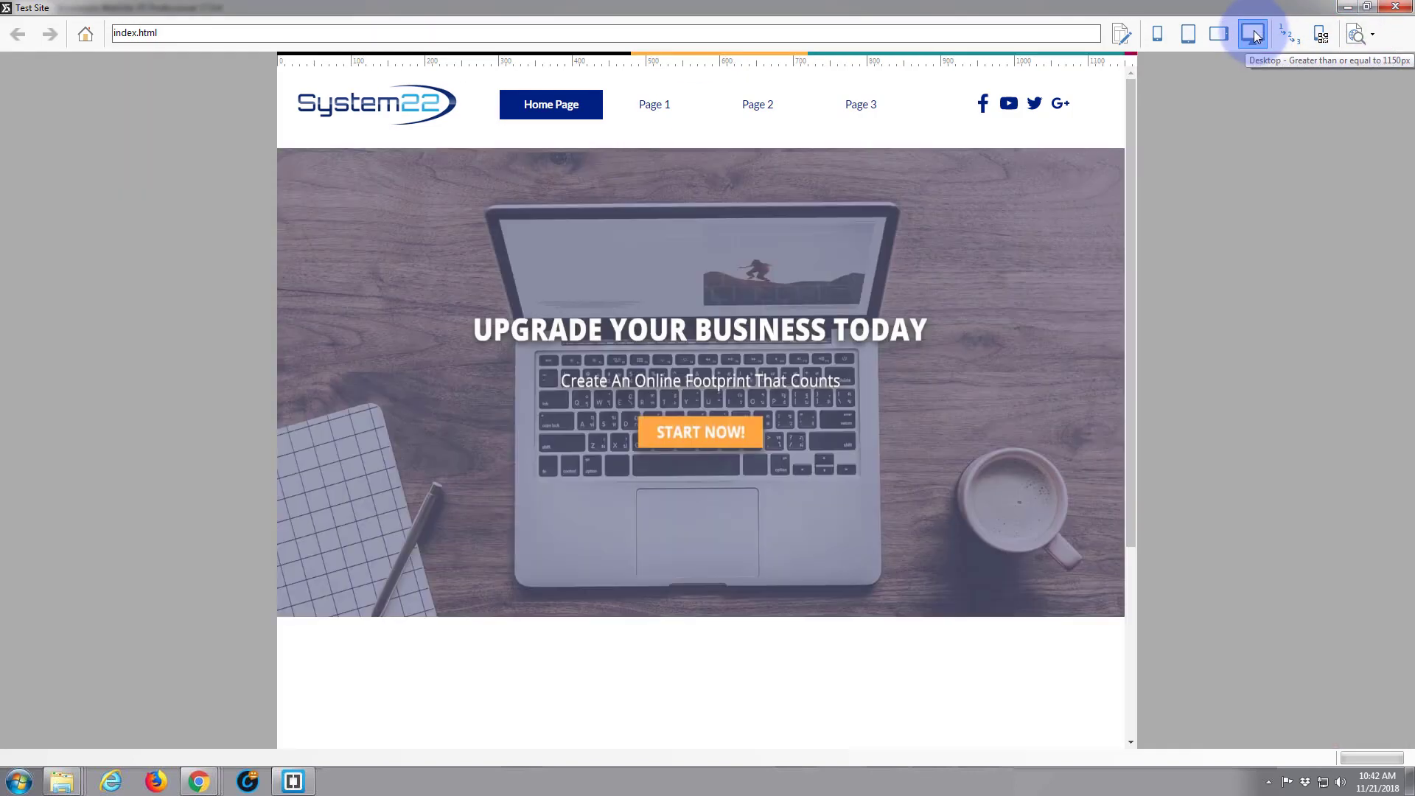
scroll(732, 336, down, 2)
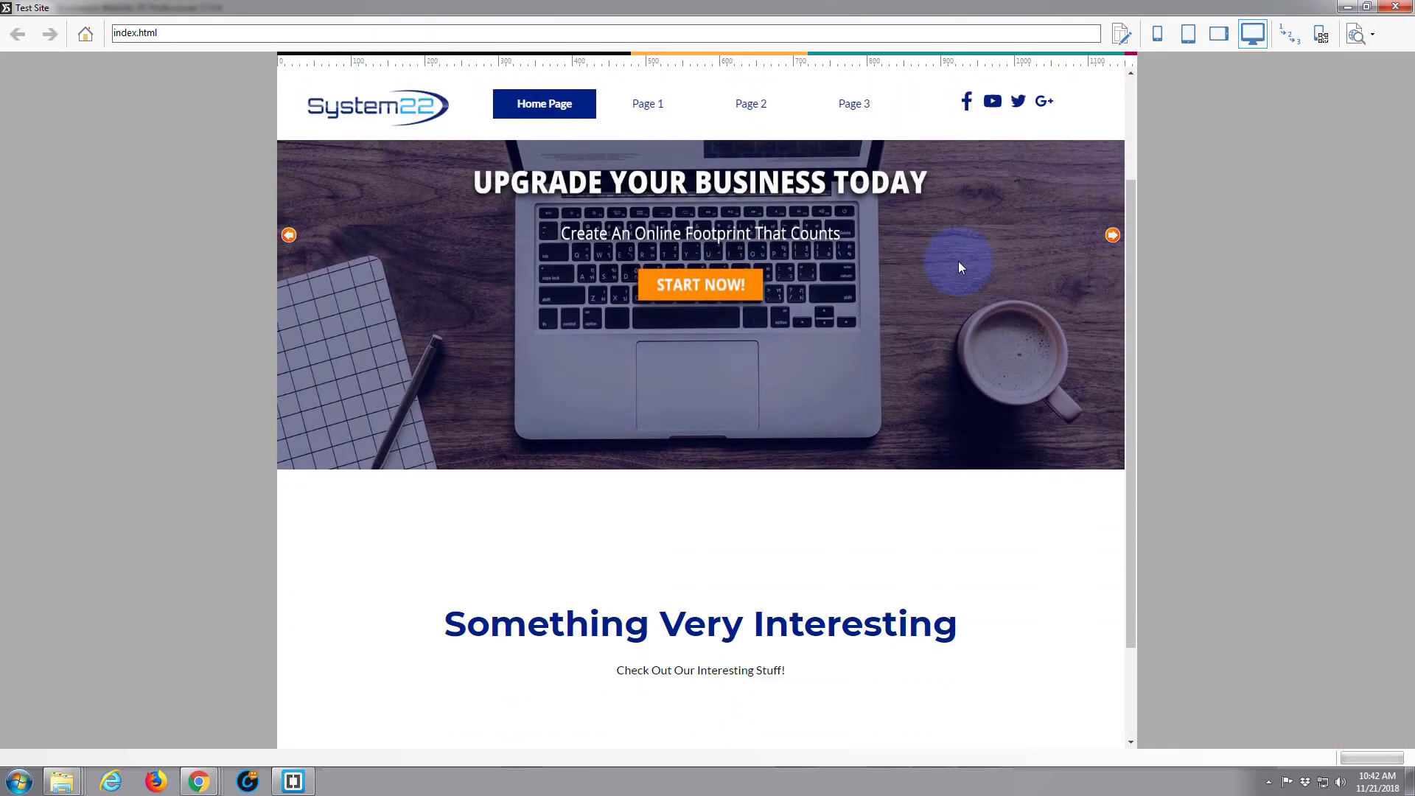
click(1226, 37)
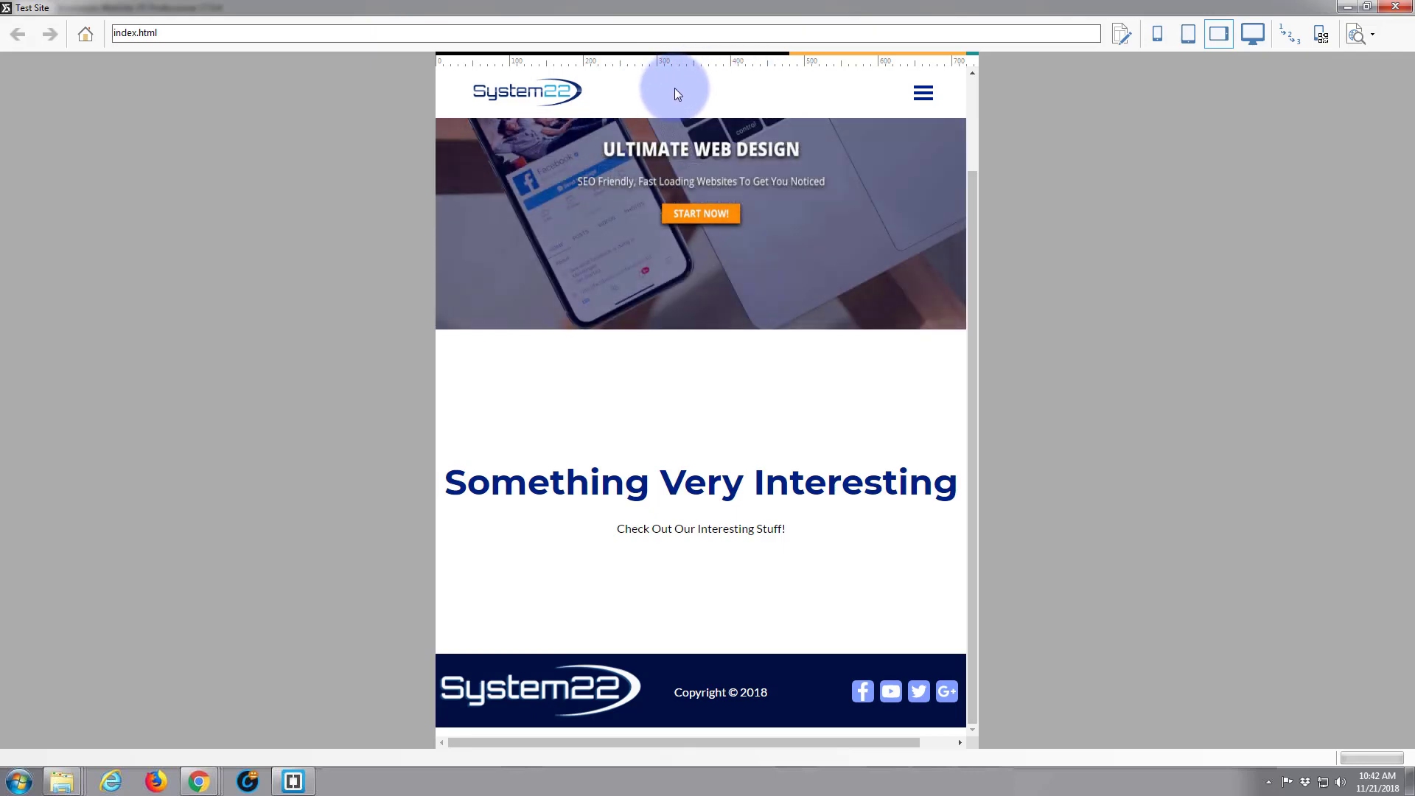
click(1187, 37)
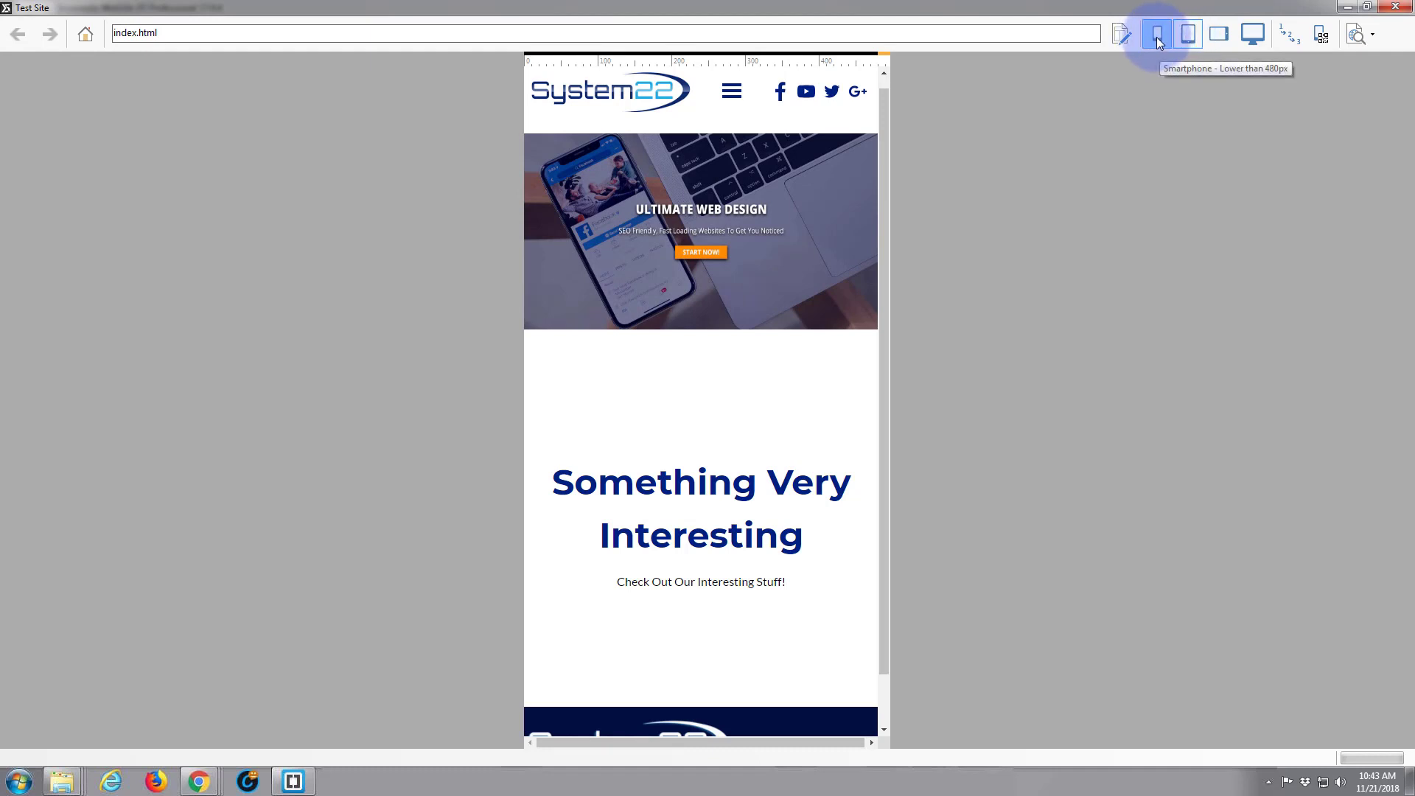
click(1157, 37)
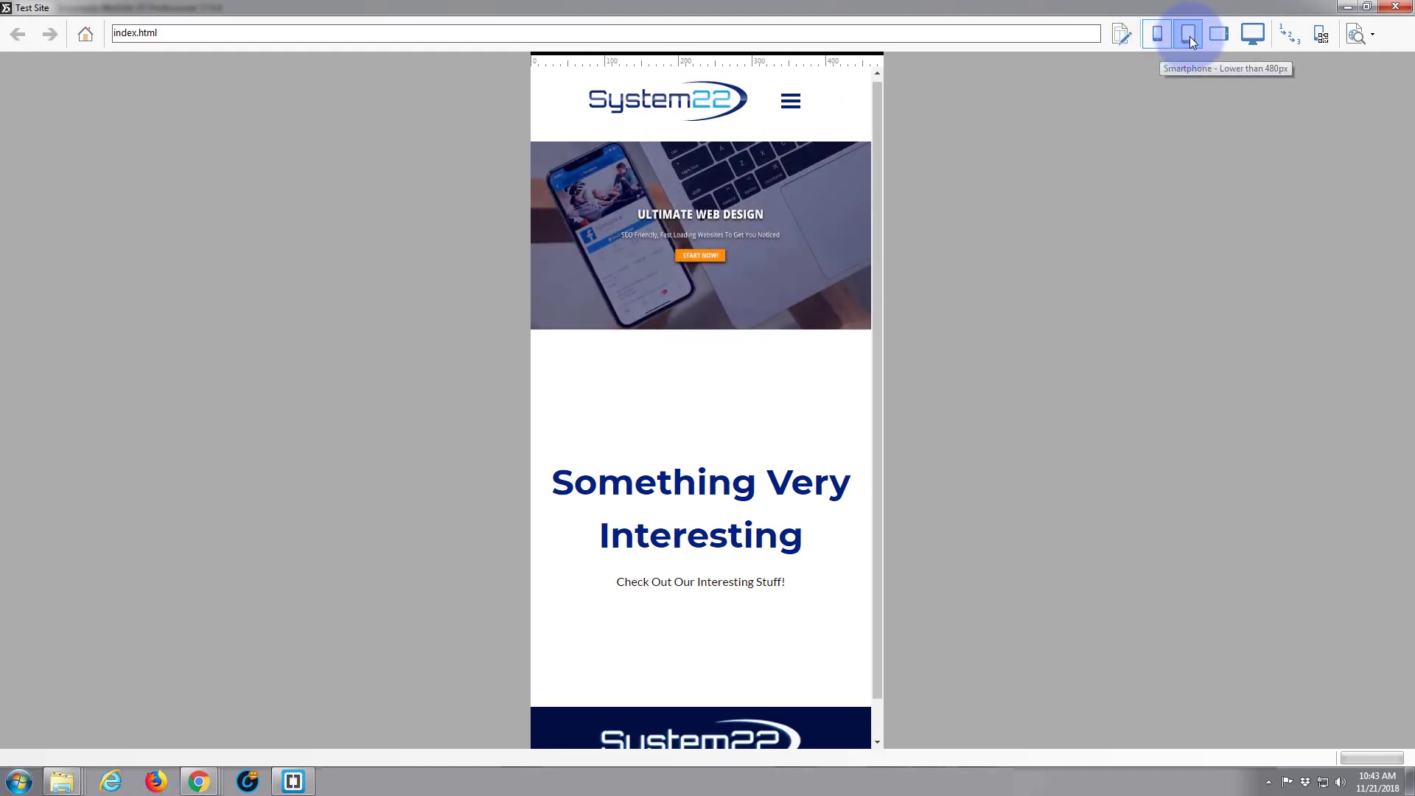
click(1190, 37)
click(1221, 37)
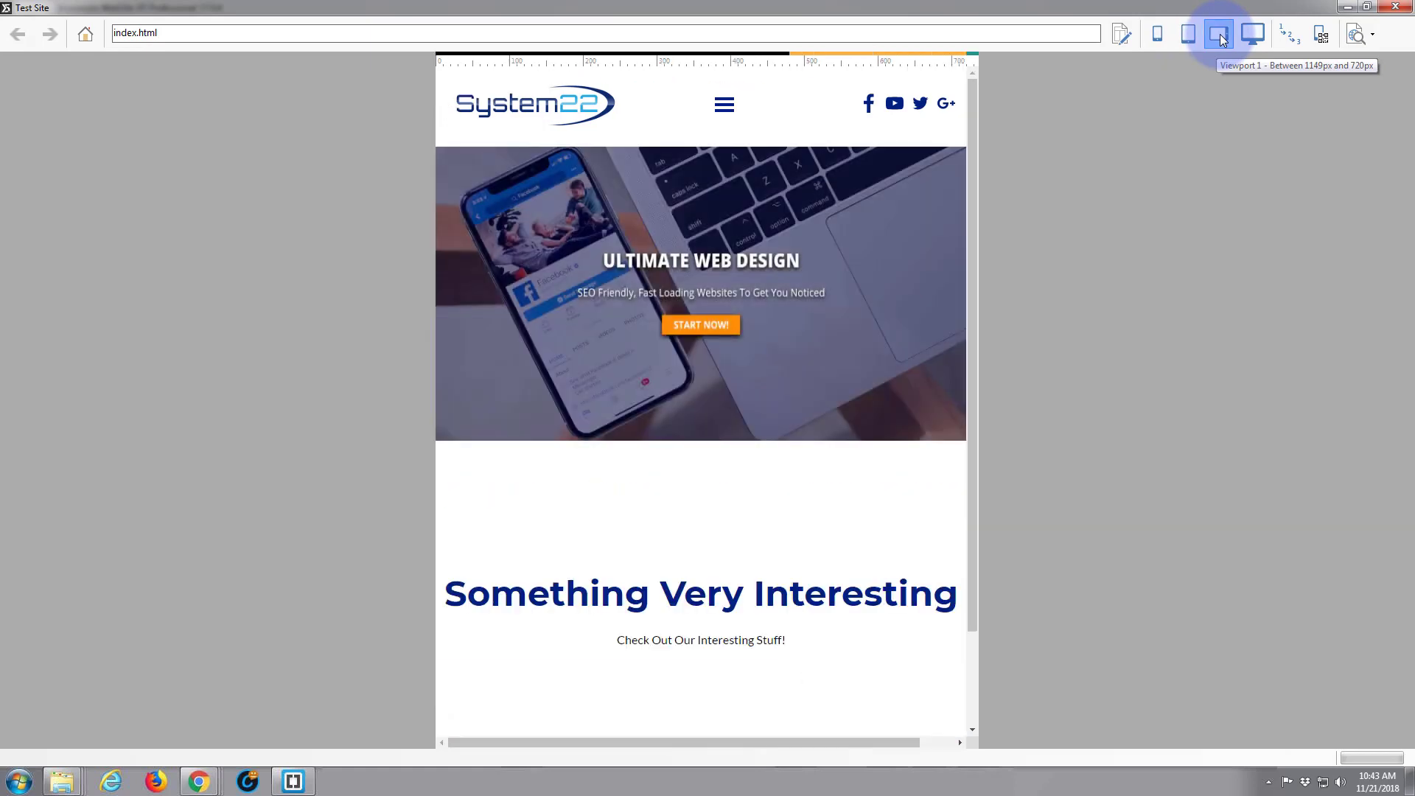
click(1396, 7)
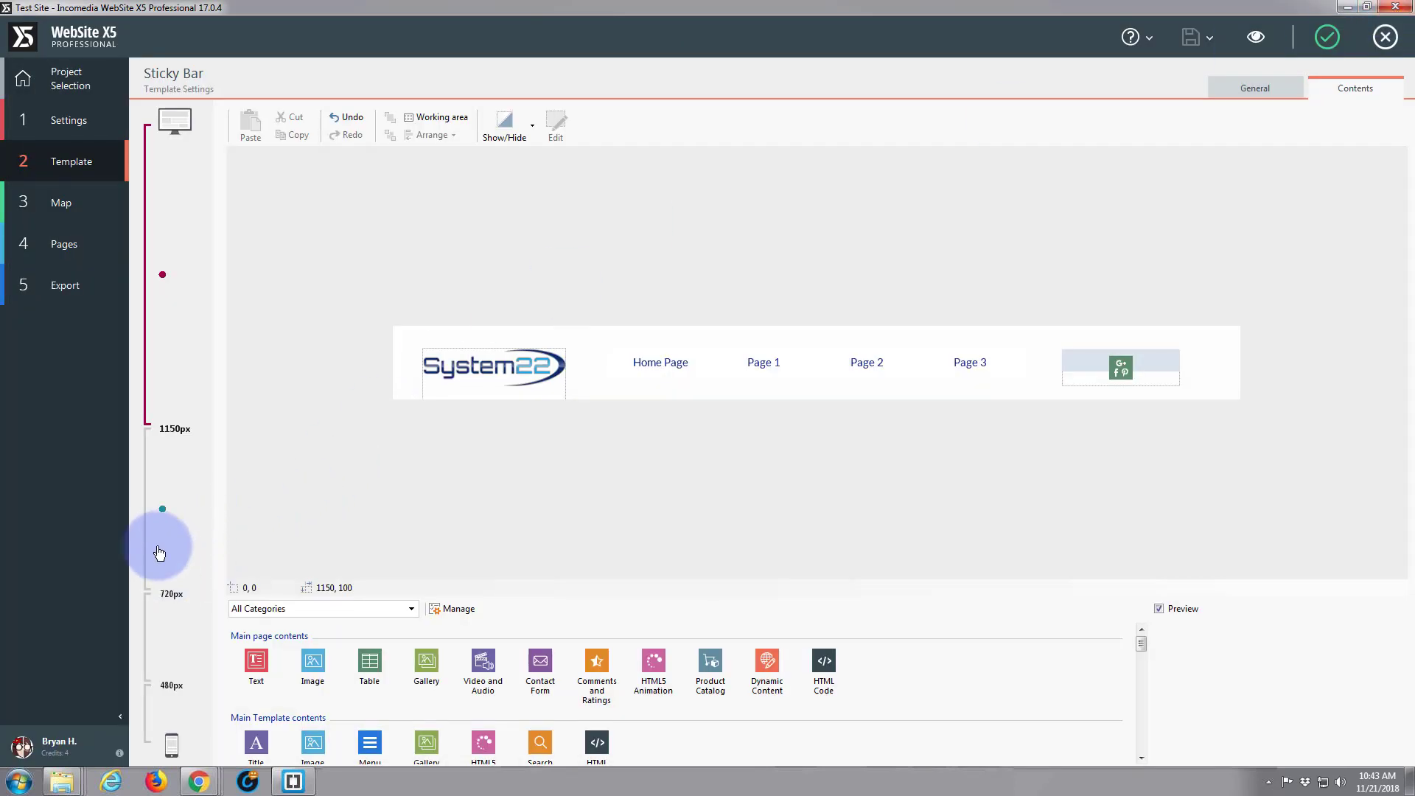
Step: In the 720px sticky bar layout, move the social icons left toward the logo and nudge them down
click(163, 510)
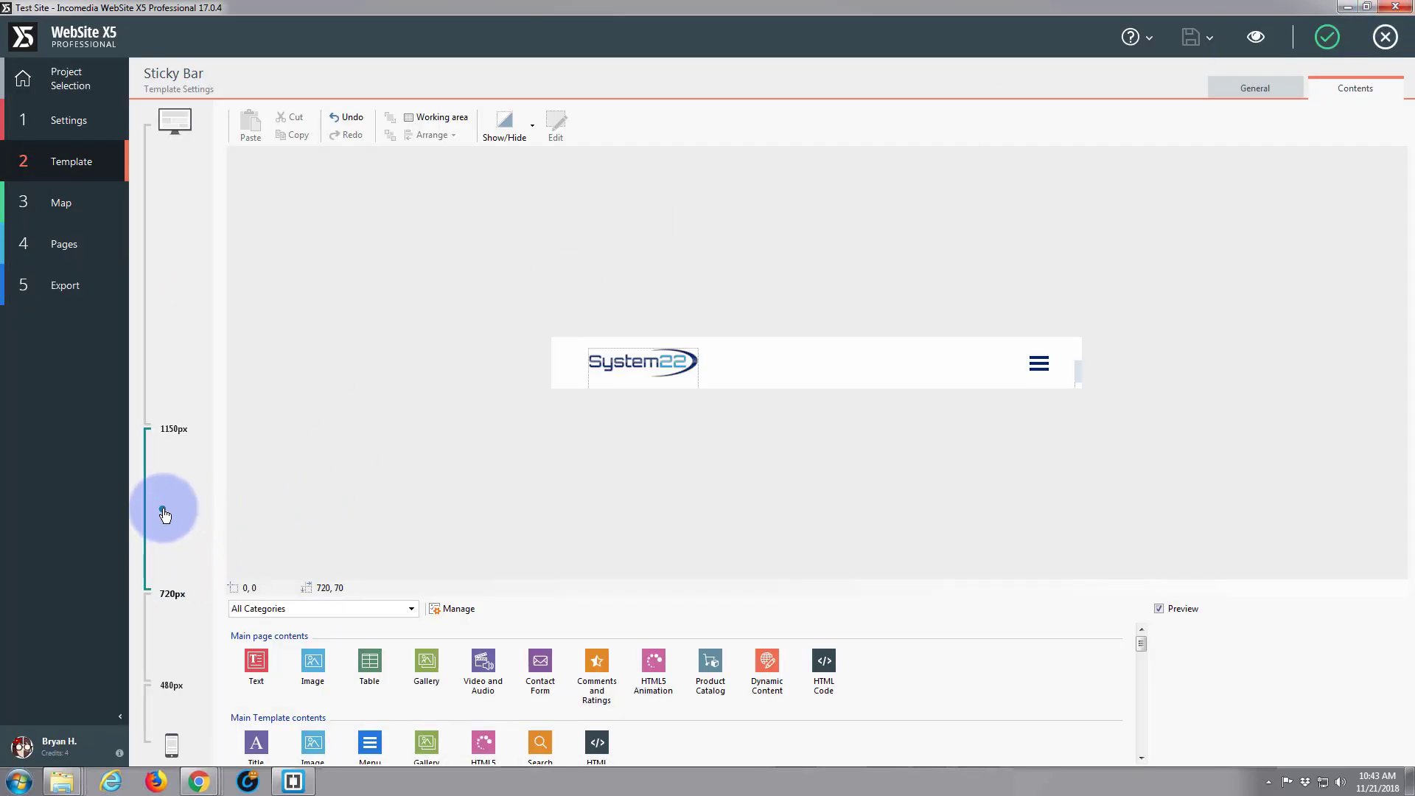
click(1080, 373)
mouse_move(806, 364)
mouse_down()
mouse_move(768, 363)
mouse_move(782, 360)
mouse_up()
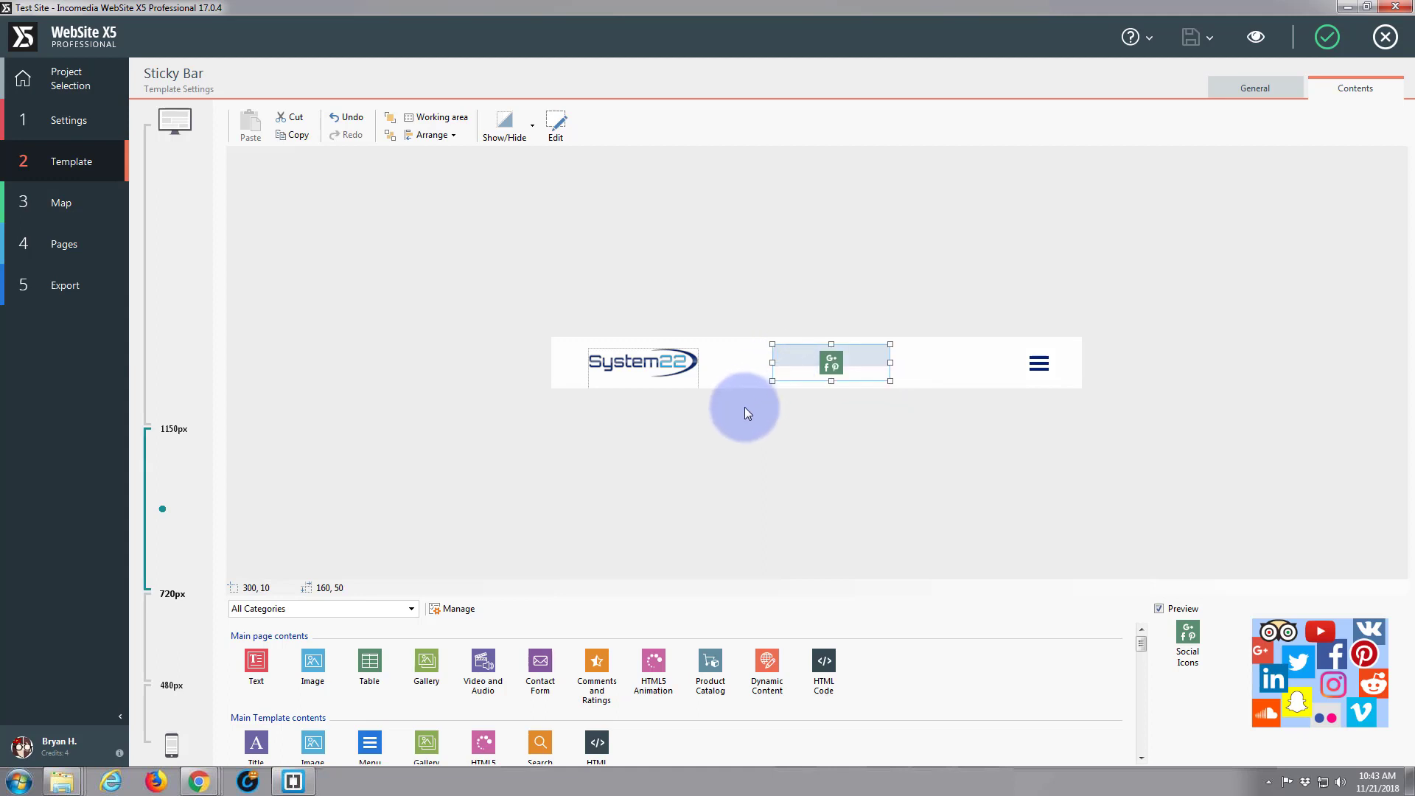
key(Down)
key(Down)
key(Down)
key(Down)
key(Down)
key(Down)
key(Down)
key(Down)
key(Down)
key(Down)
key(Down)
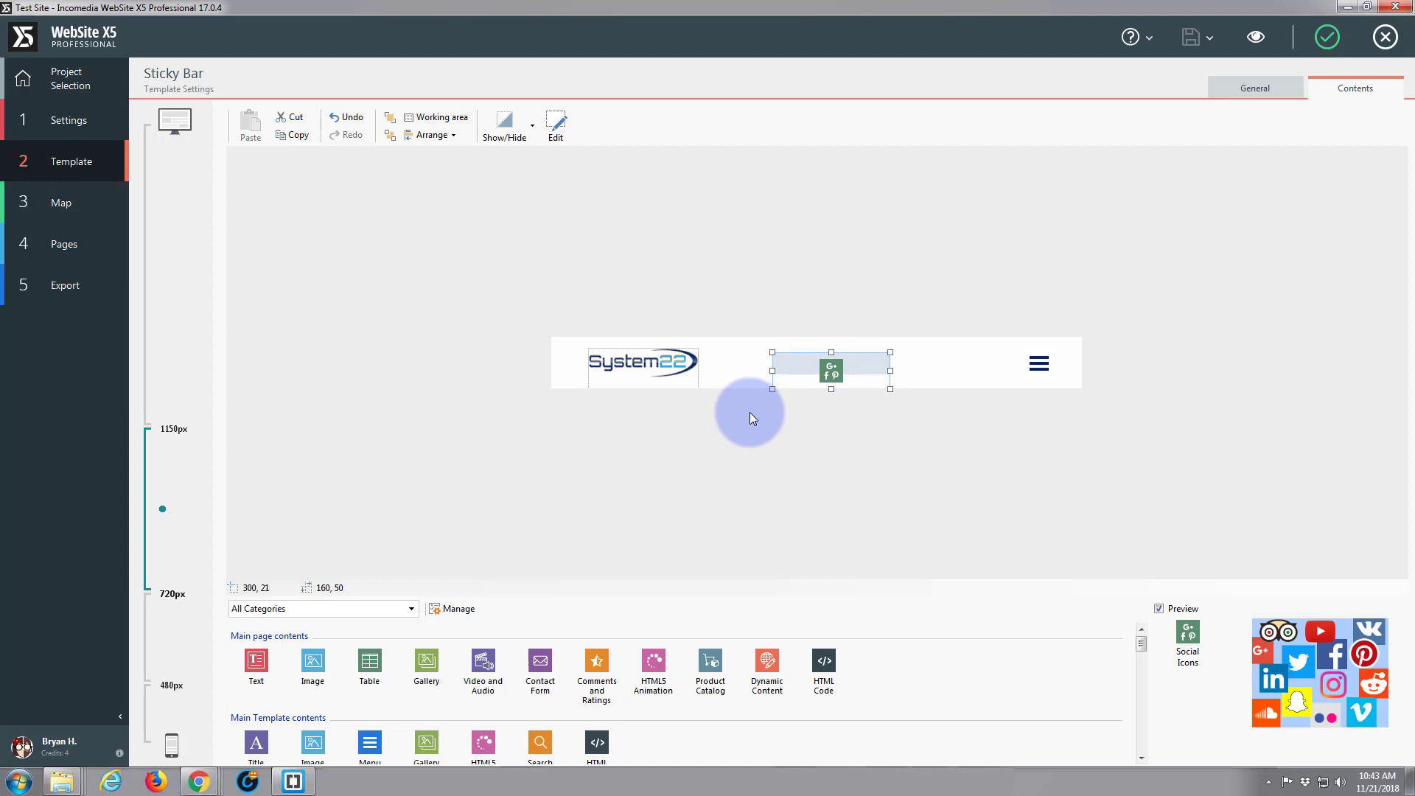
Step: Review the desktop, 480px and under-480px sticky bar layouts, then return to the desktop layout
click(164, 275)
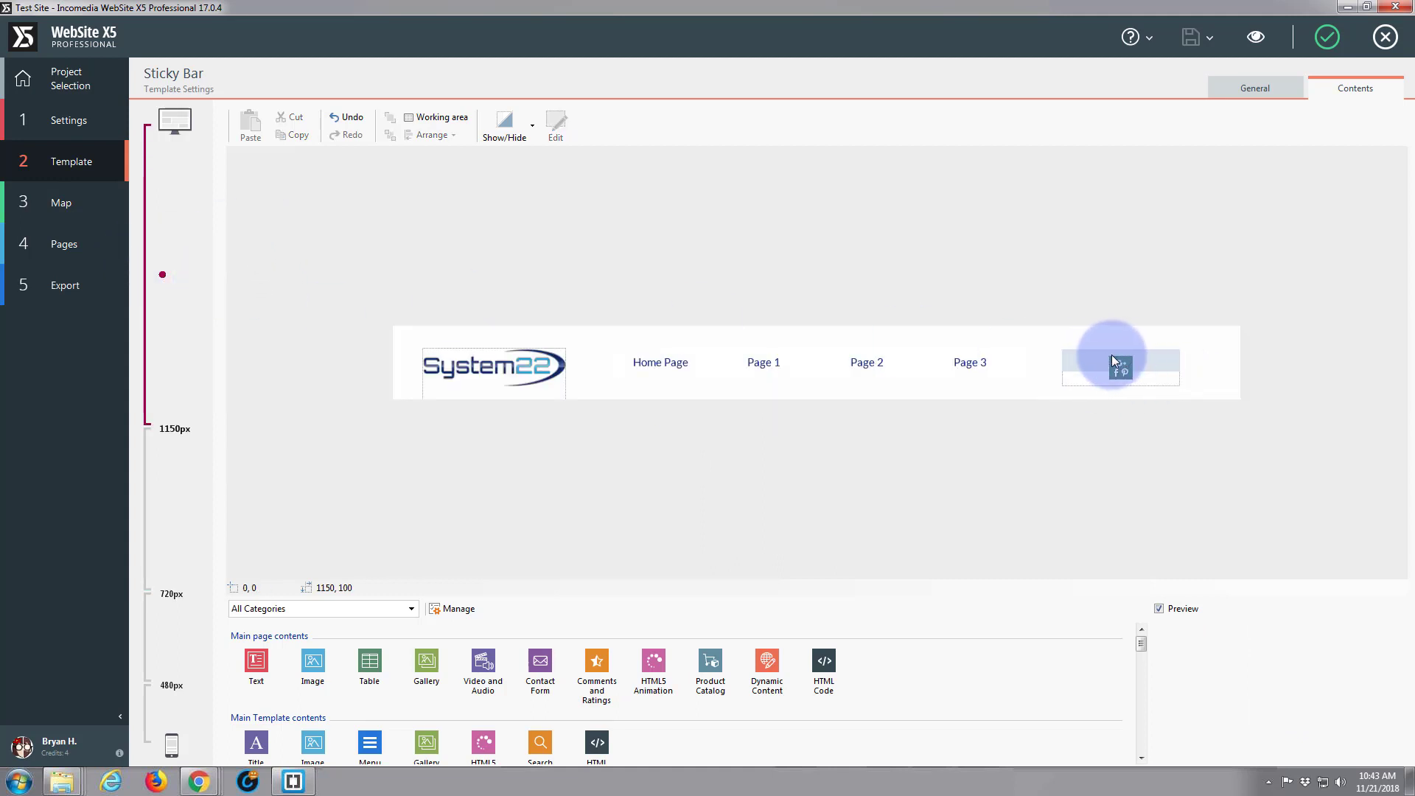
click(163, 509)
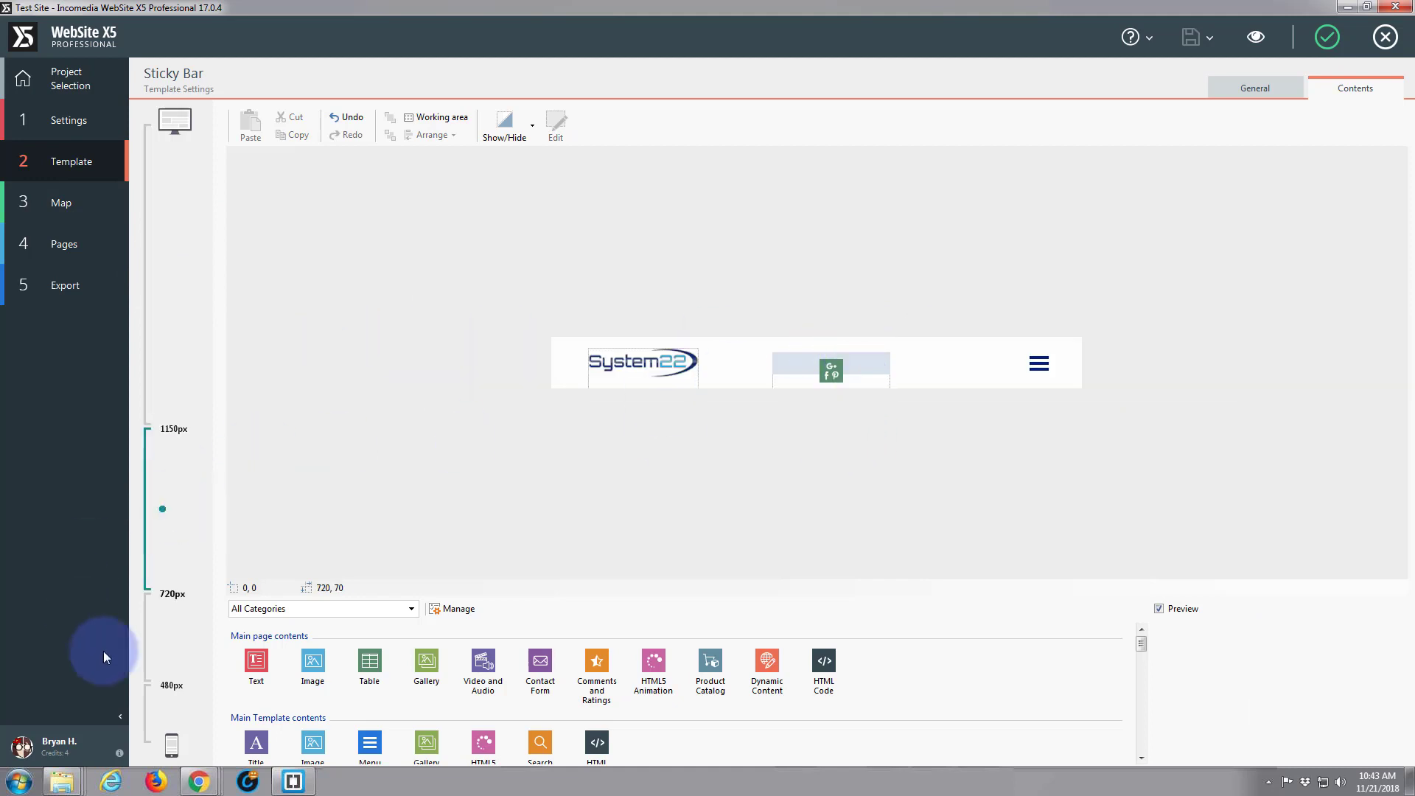
click(164, 641)
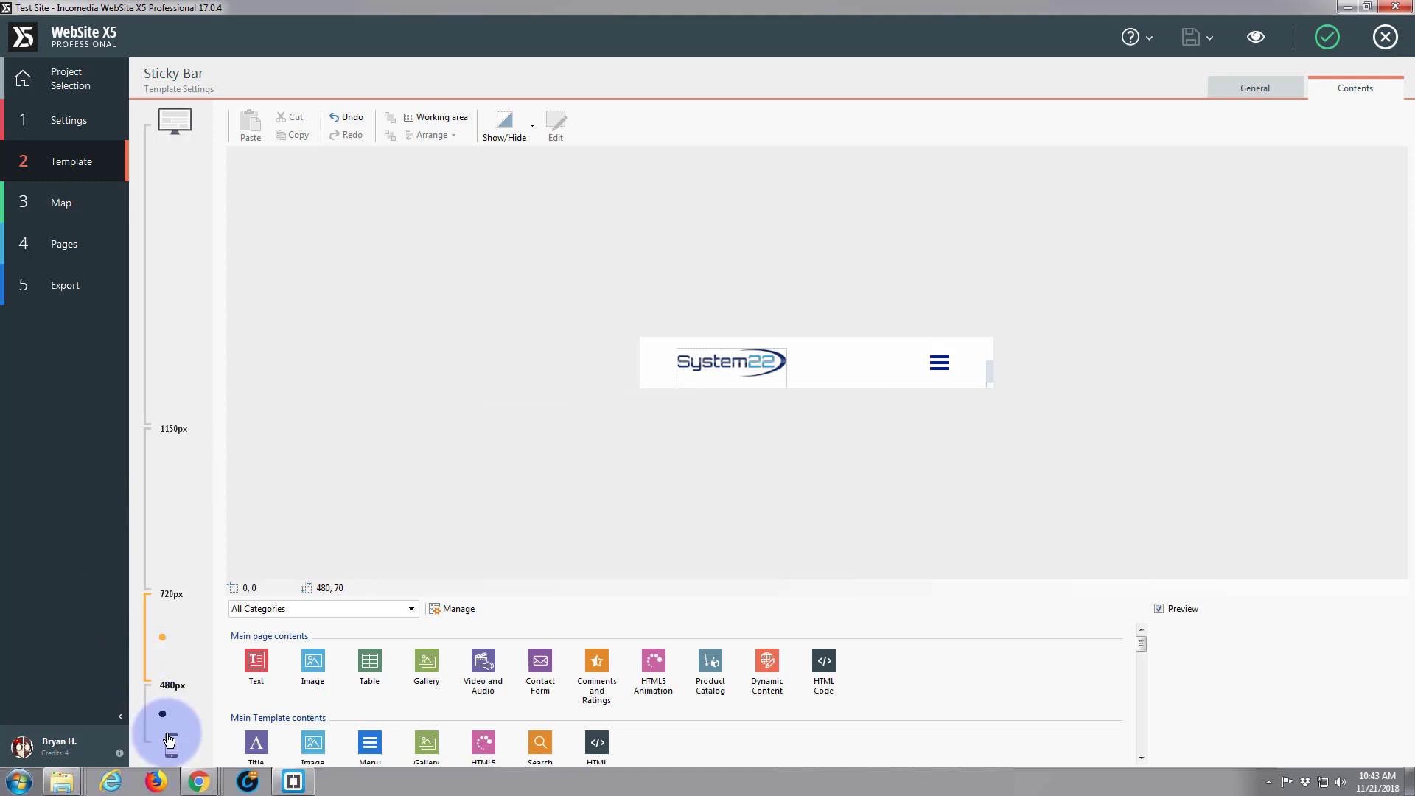
click(163, 715)
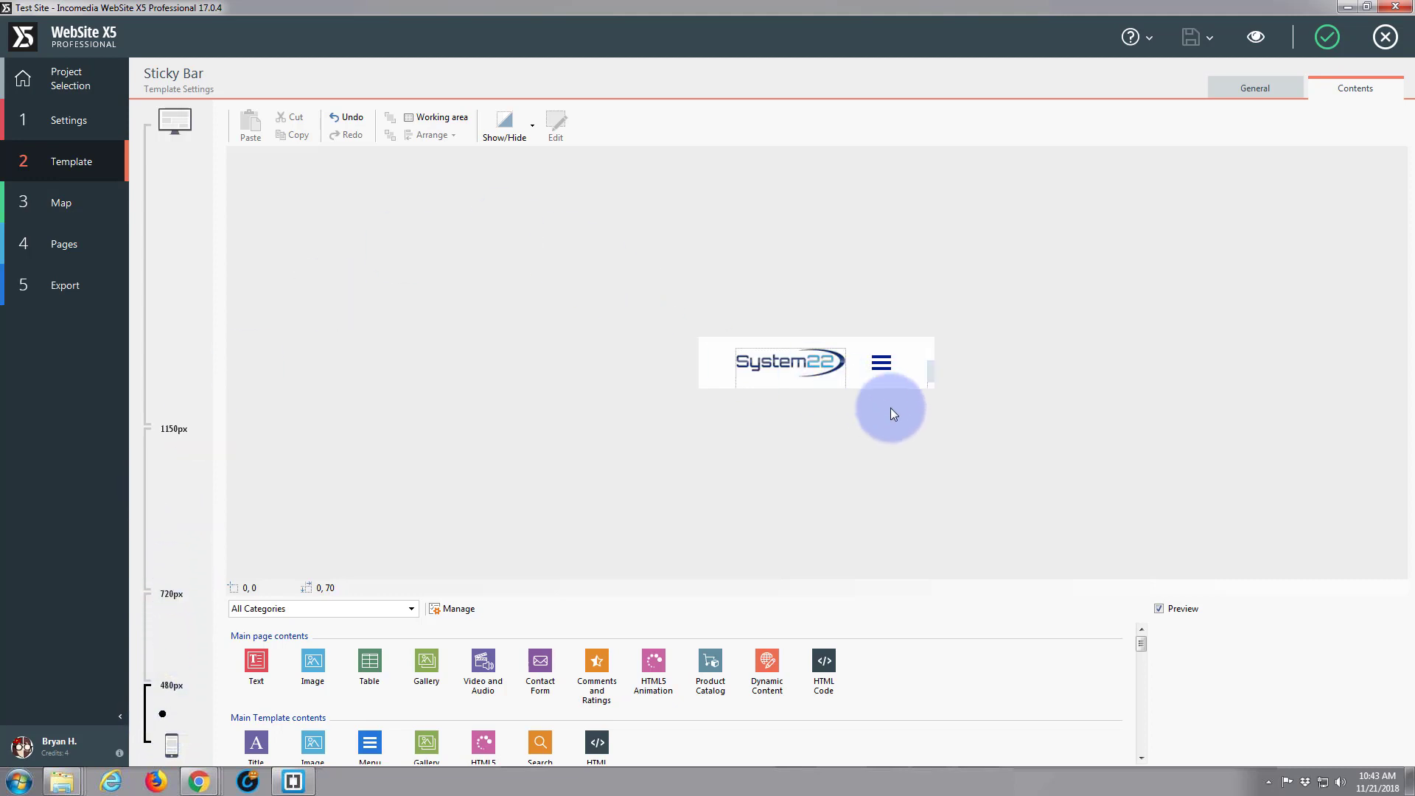
click(932, 376)
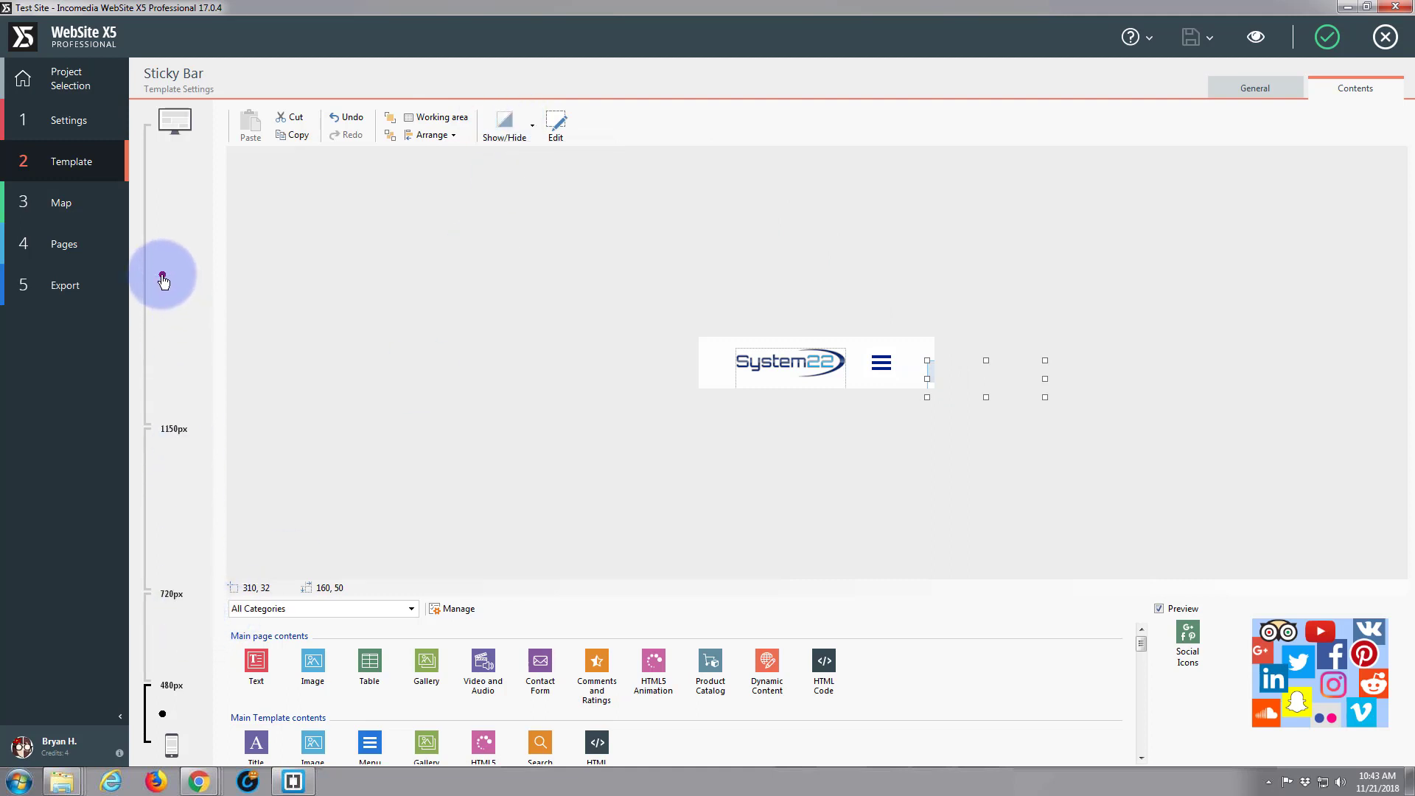
click(177, 296)
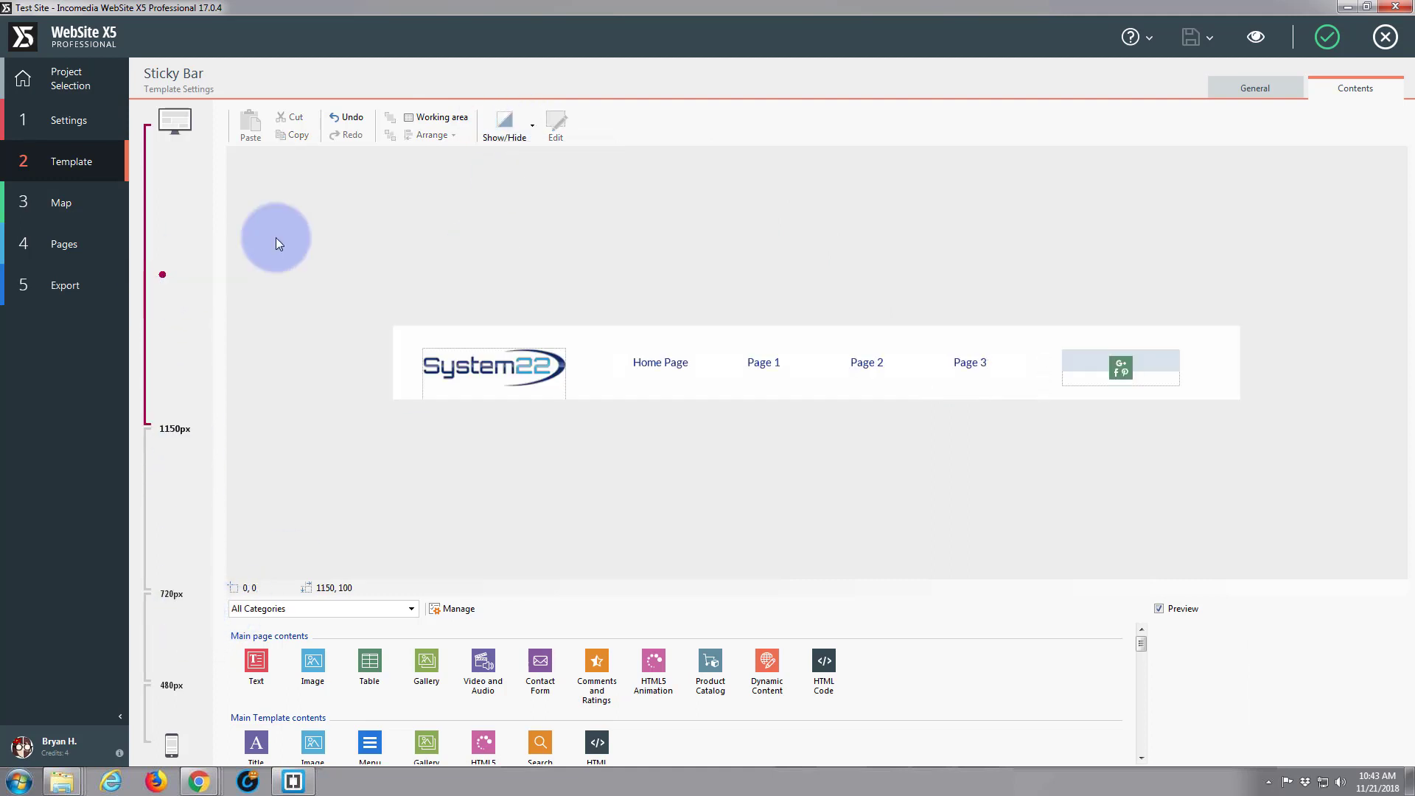
Step: Preview the site through Desktop, Viewport 1, Viewport 2 and Smartphone widths, and finish at Desktop
click(1257, 37)
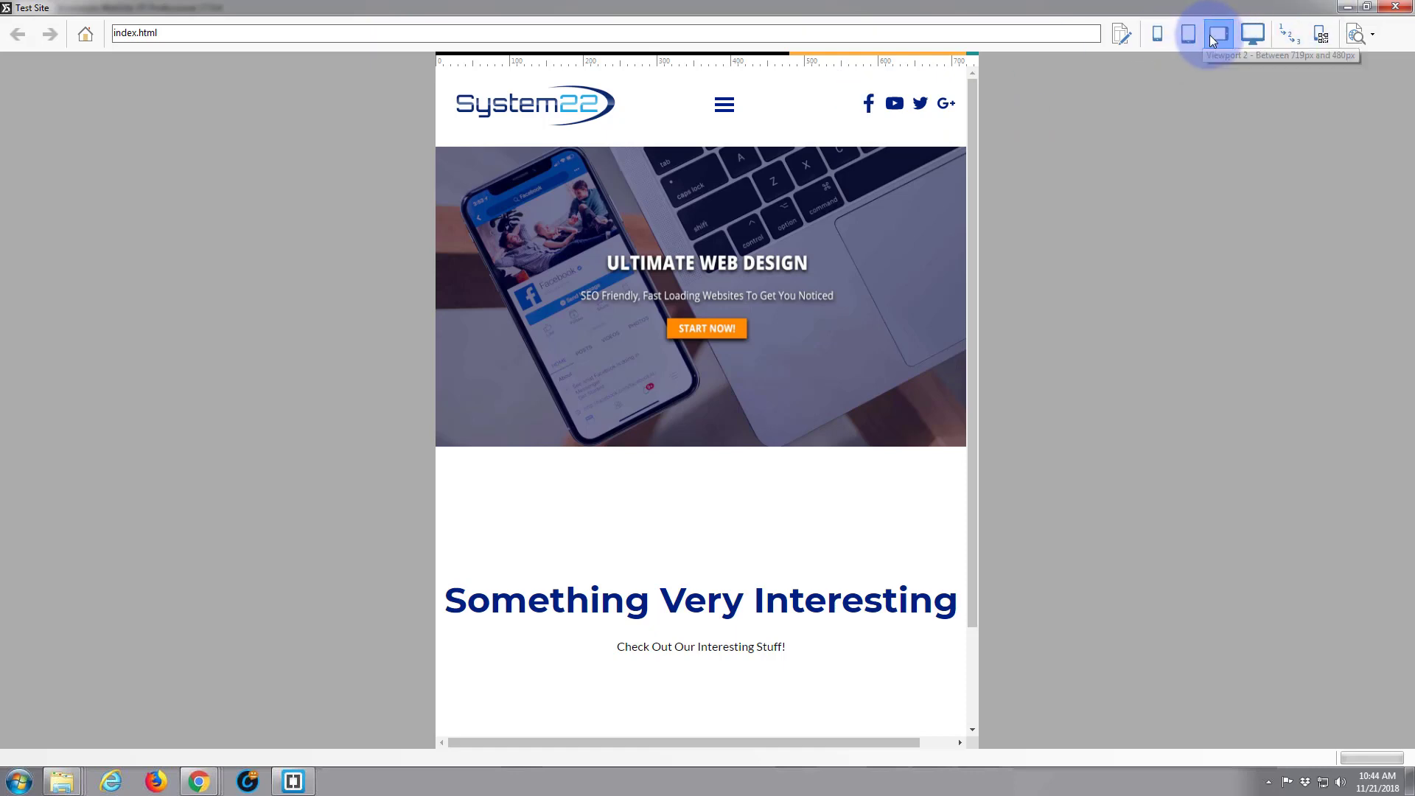
click(1253, 36)
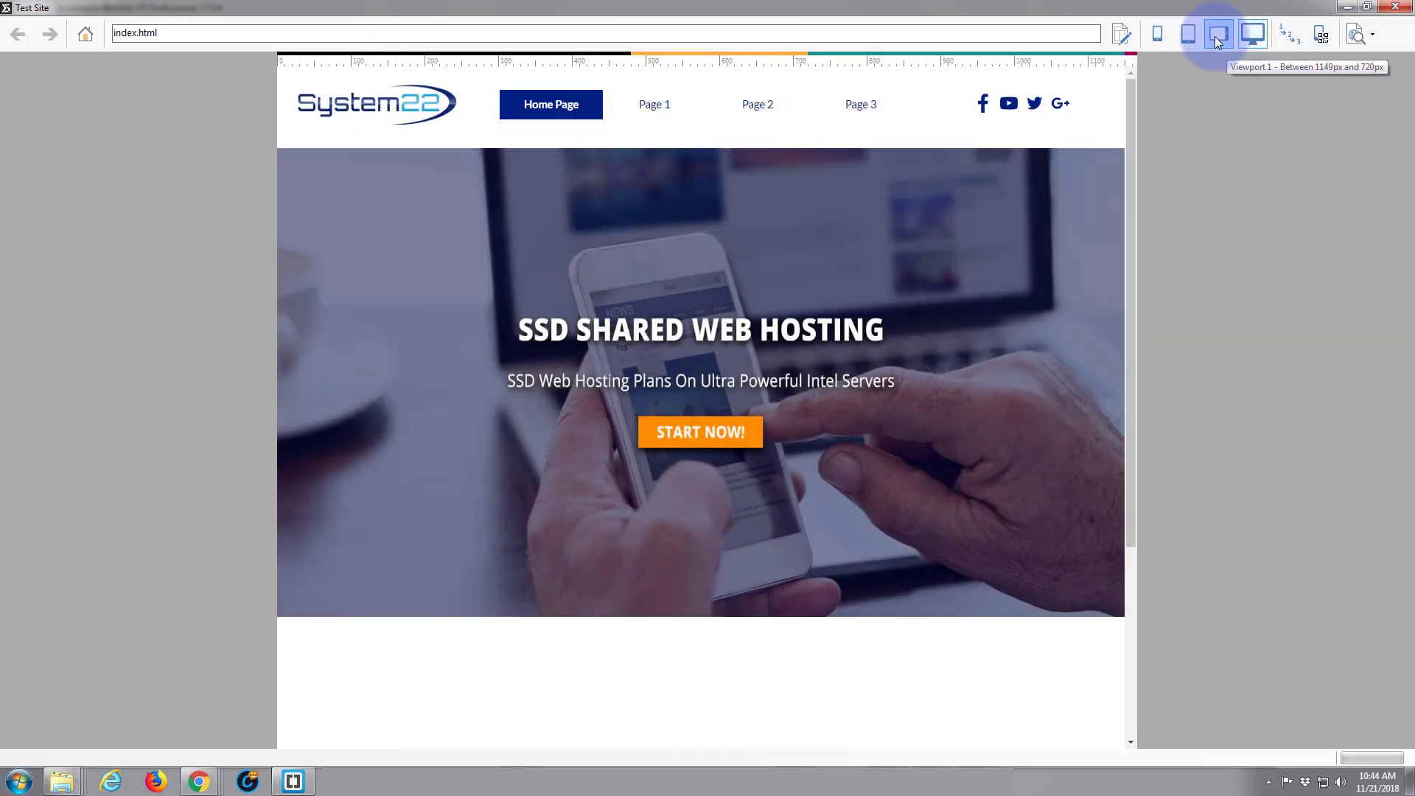
click(1218, 35)
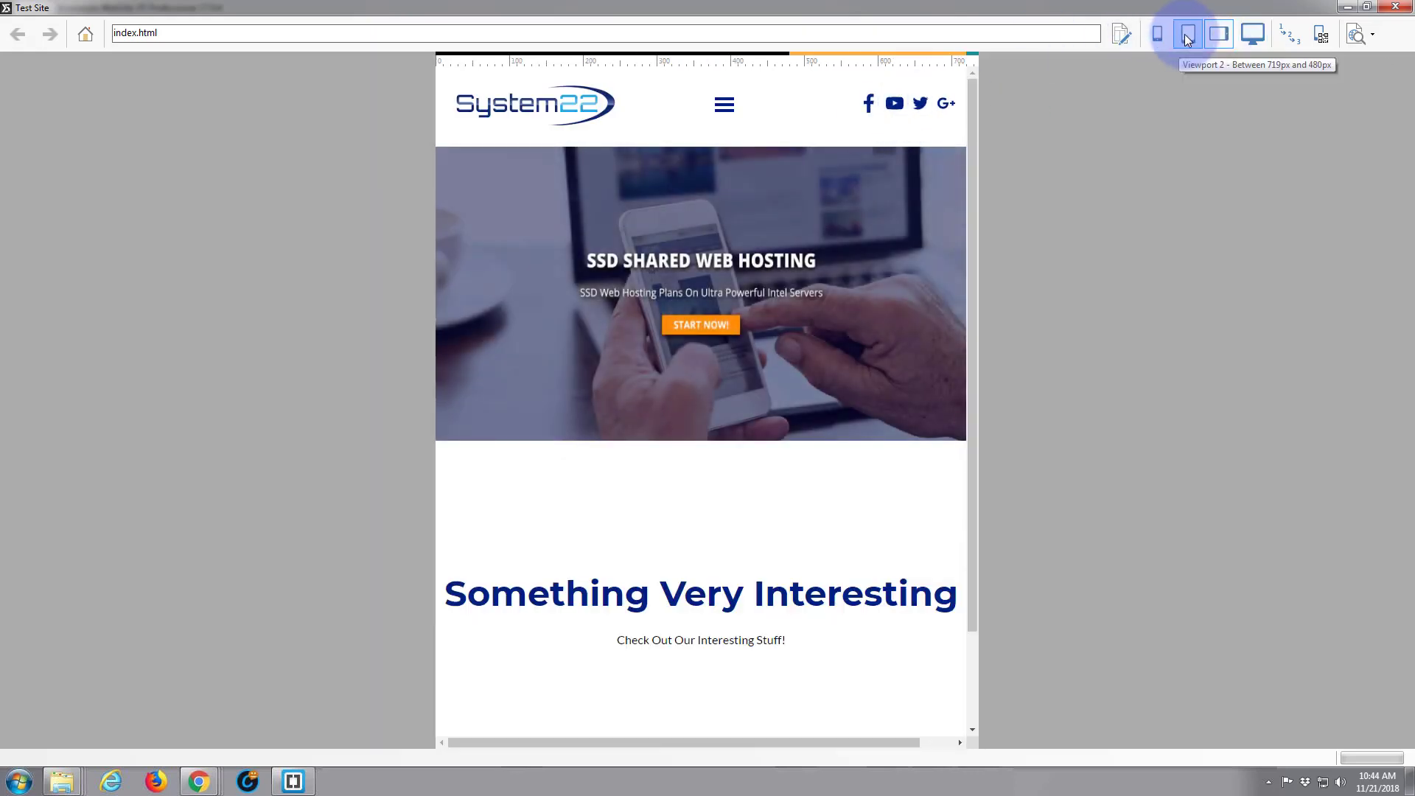
click(1188, 37)
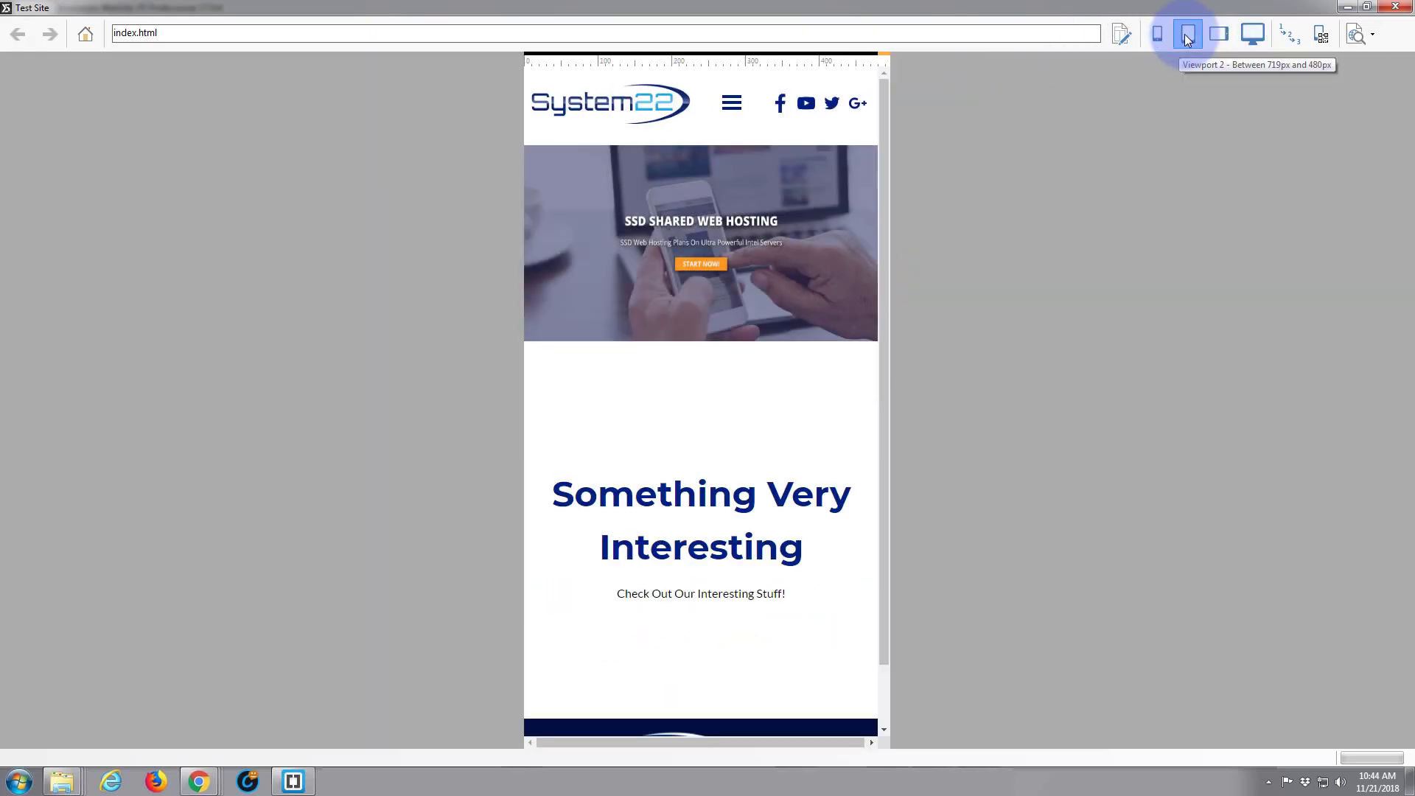
click(1158, 34)
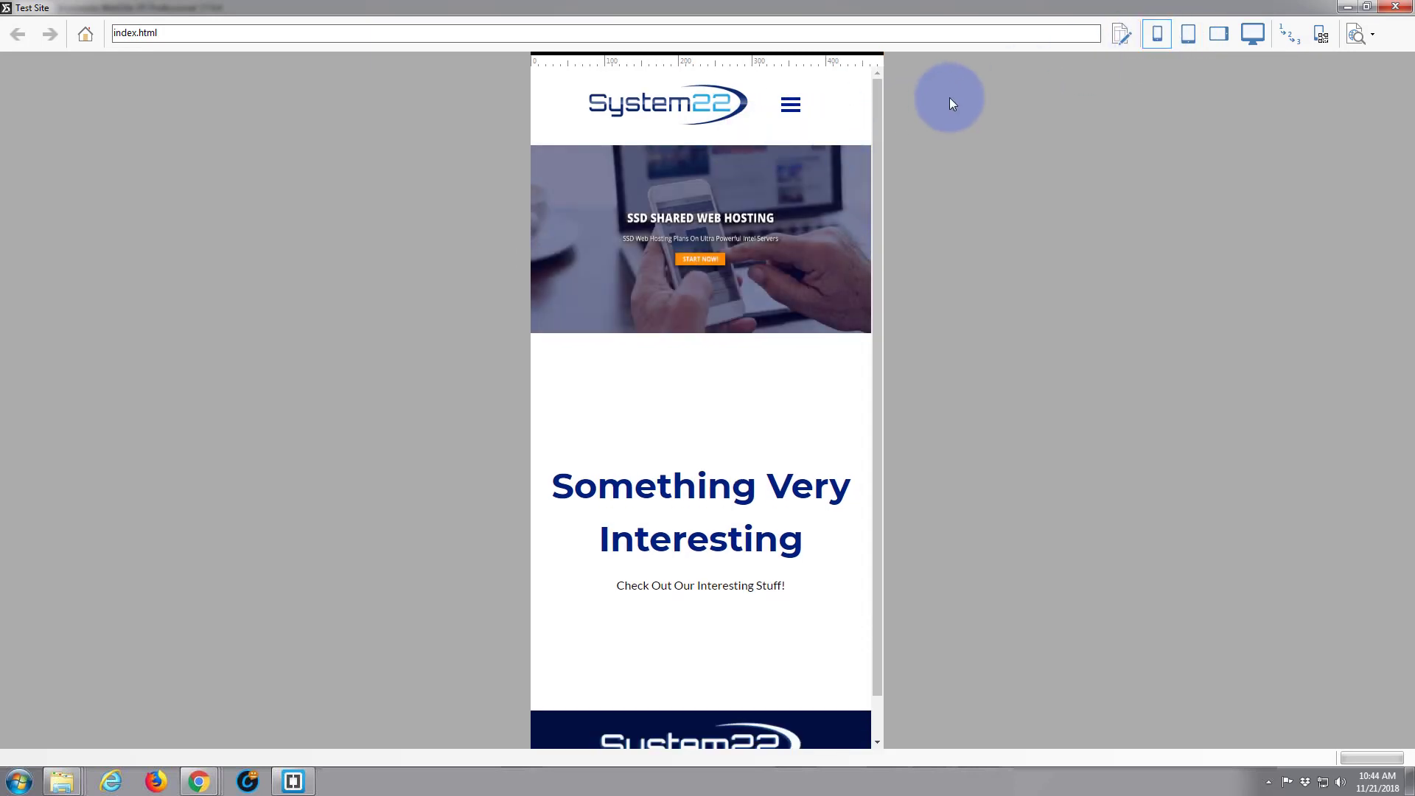
click(1191, 39)
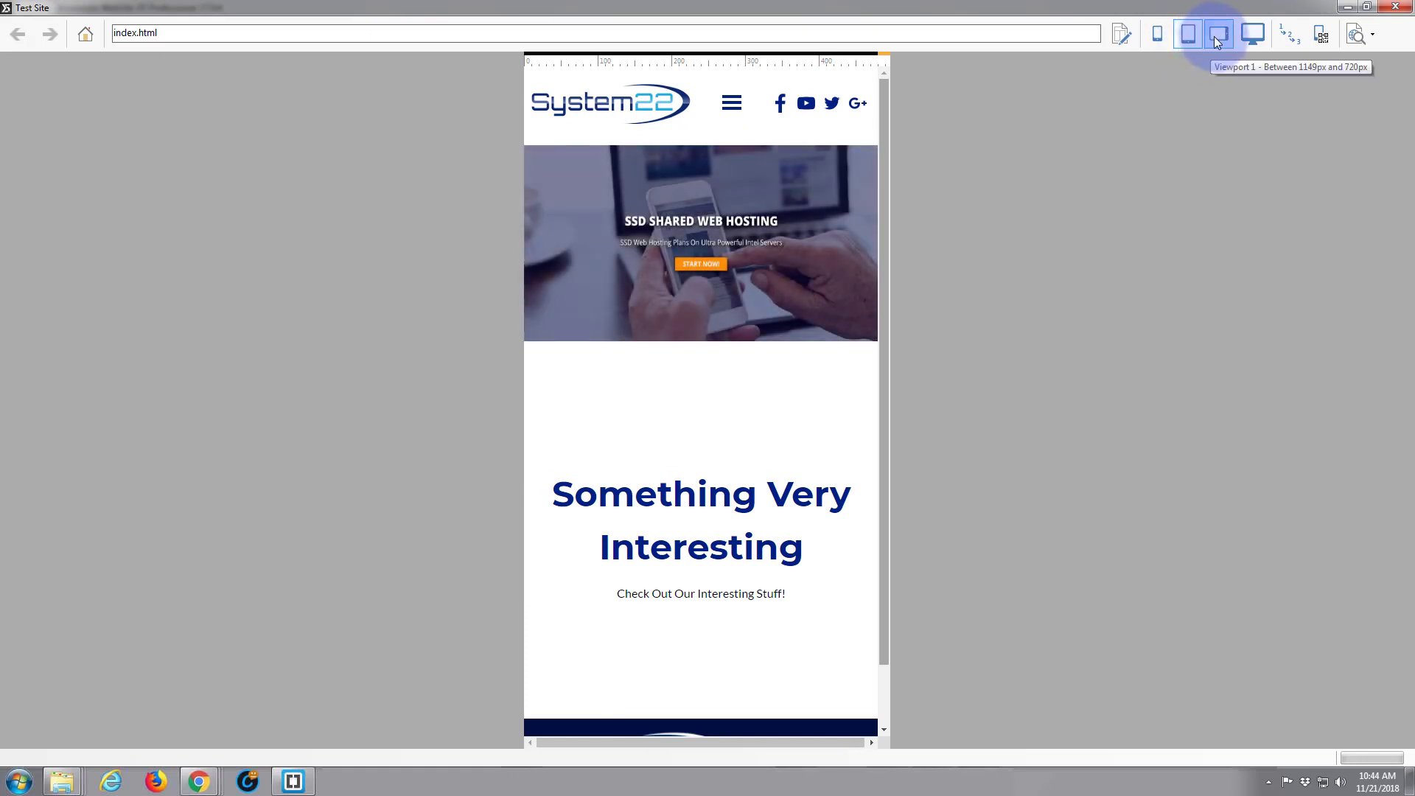
click(1217, 37)
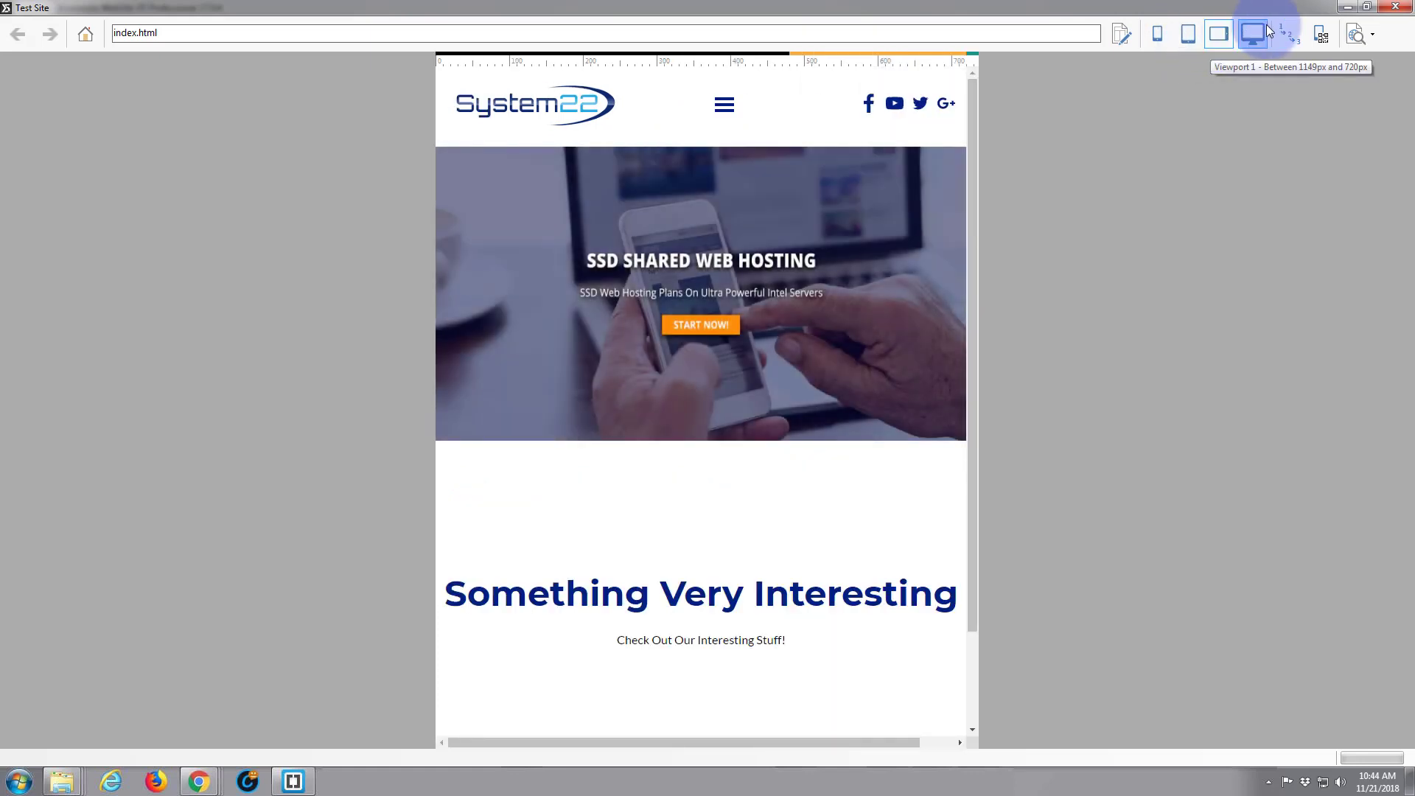
click(1257, 37)
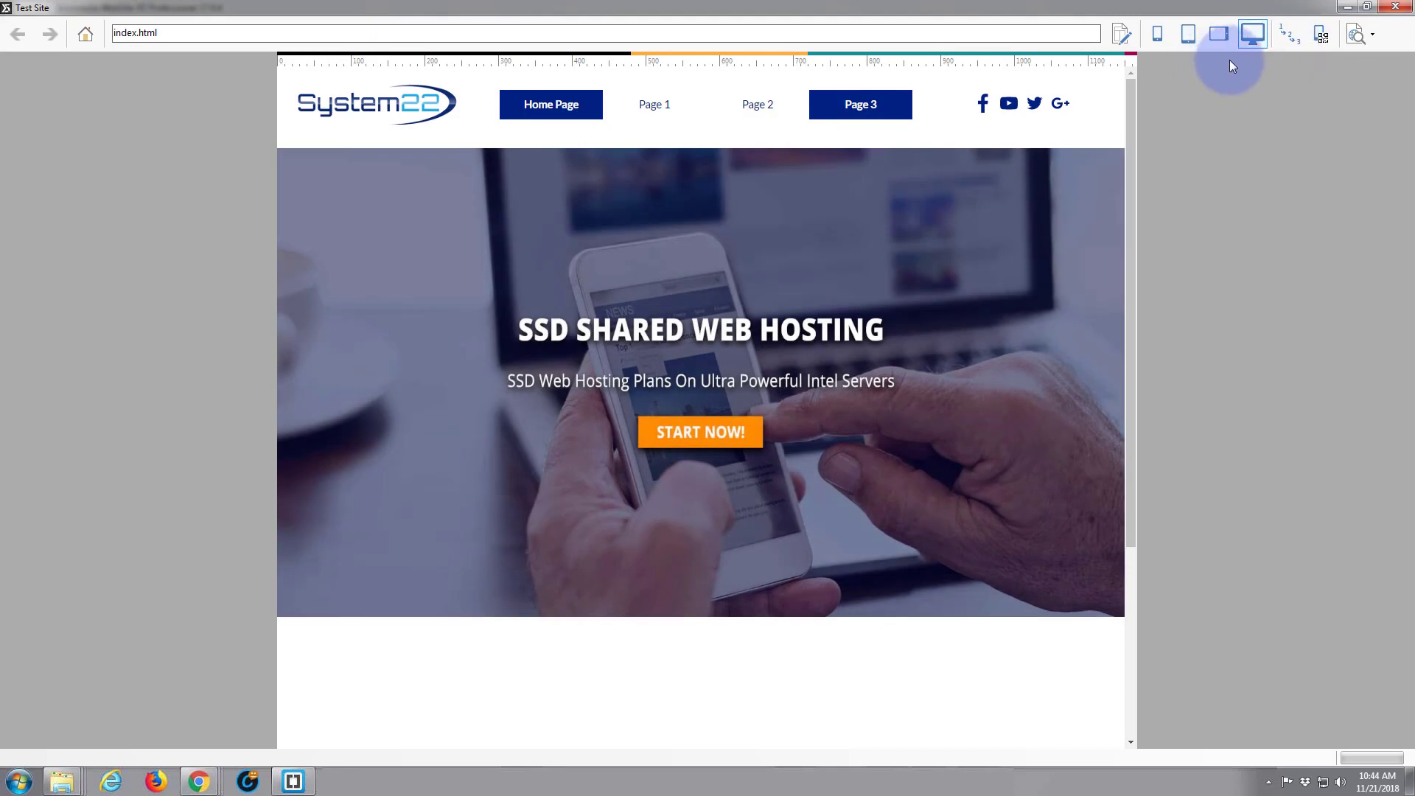
click(1254, 37)
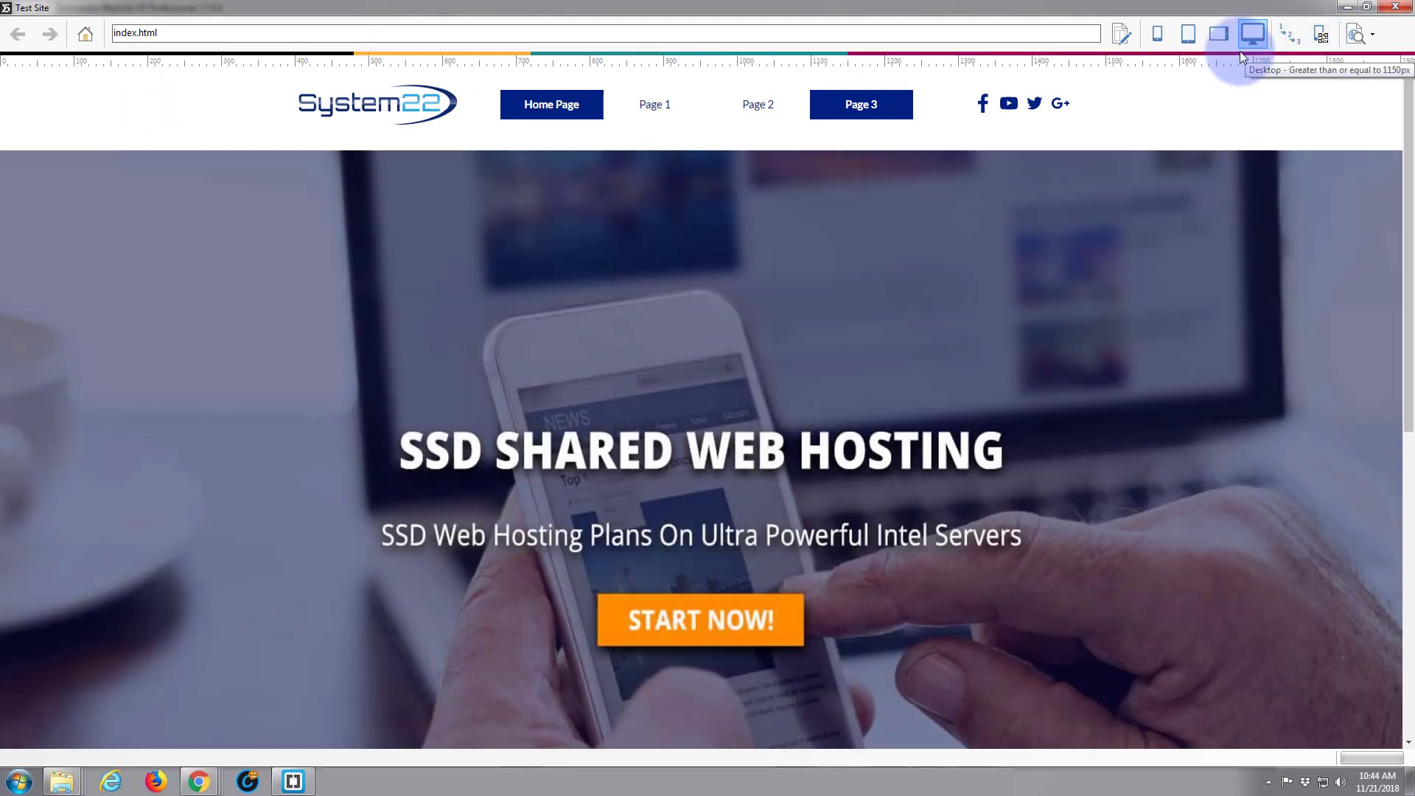
scroll(804, 295, down, 3)
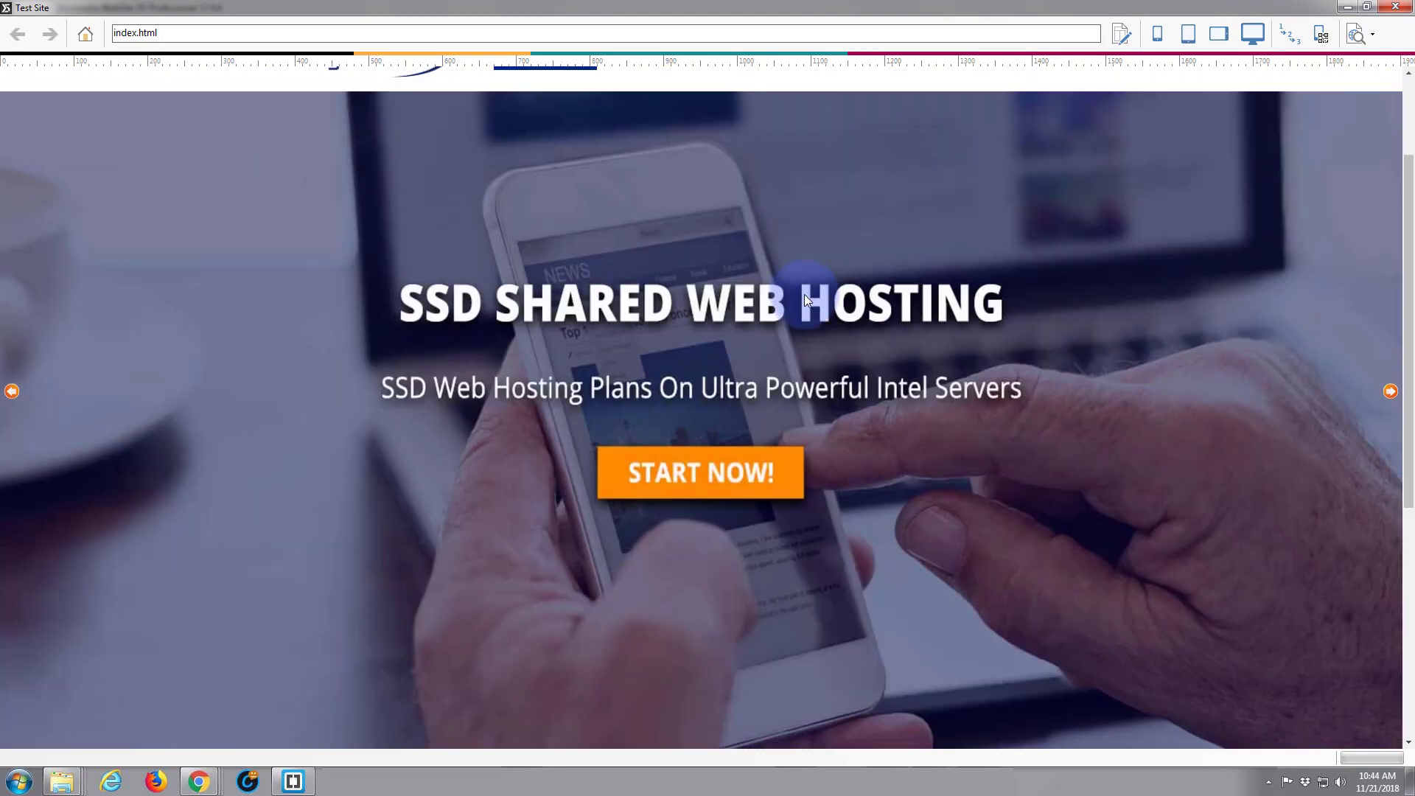
scroll(804, 295, down, 1)
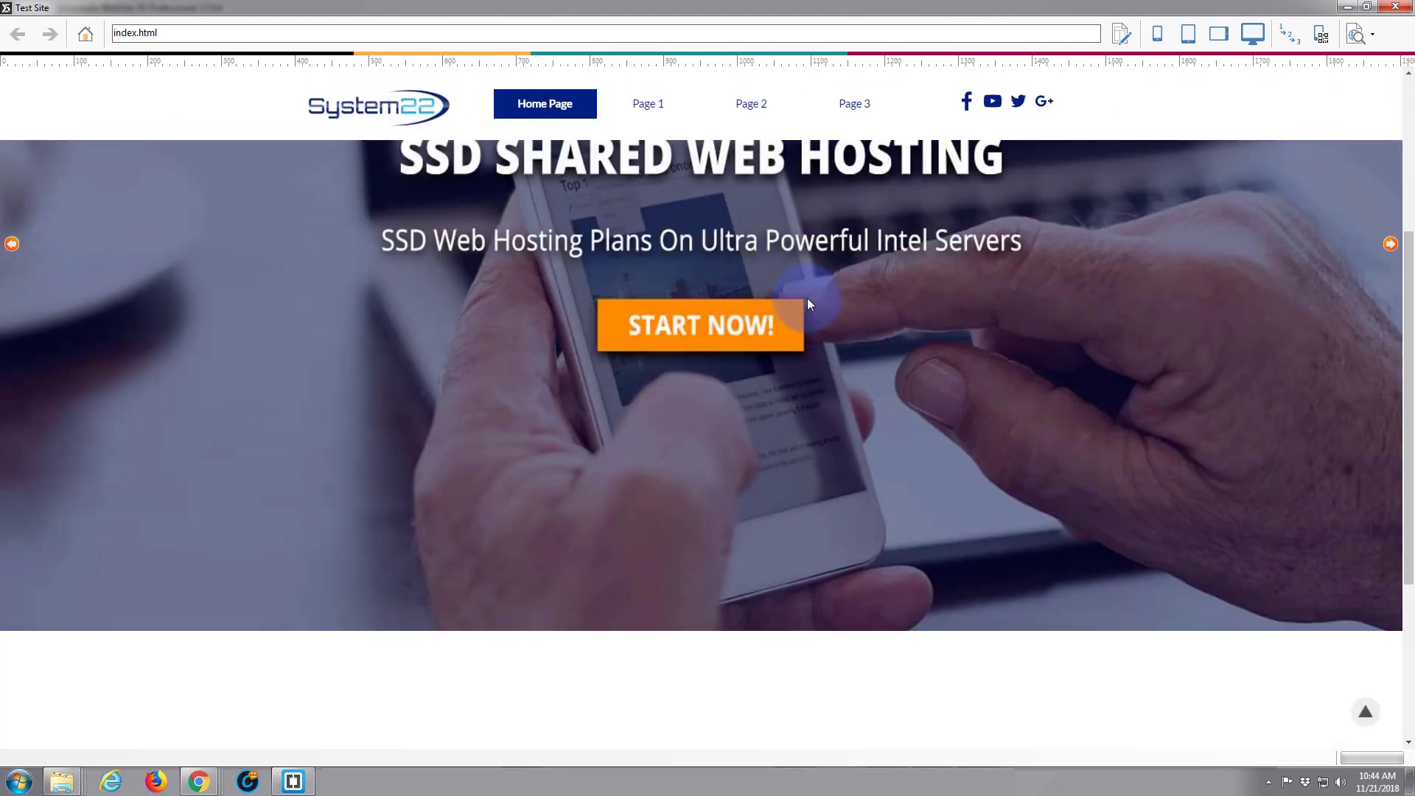
scroll(808, 298, down, 2)
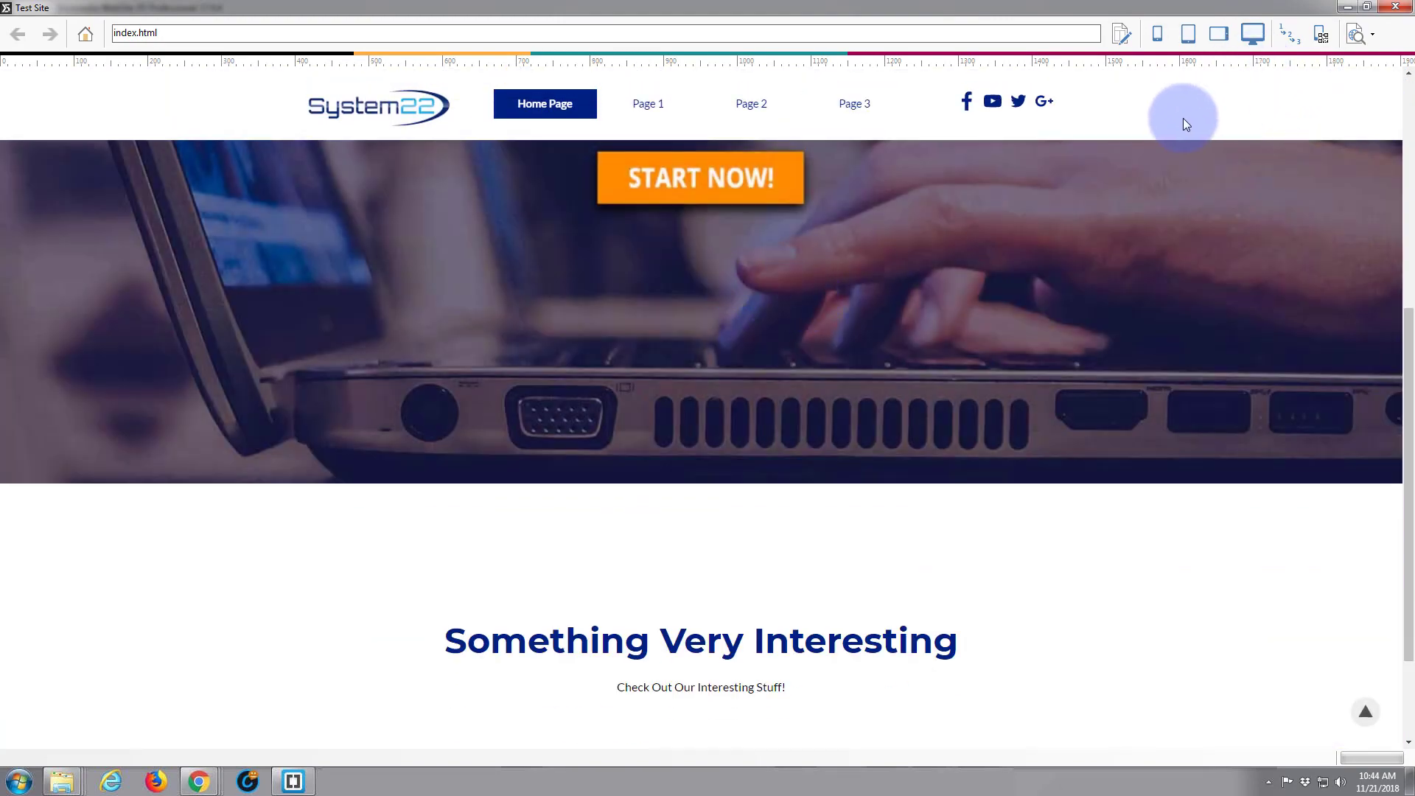
scroll(1004, 274, up, 5)
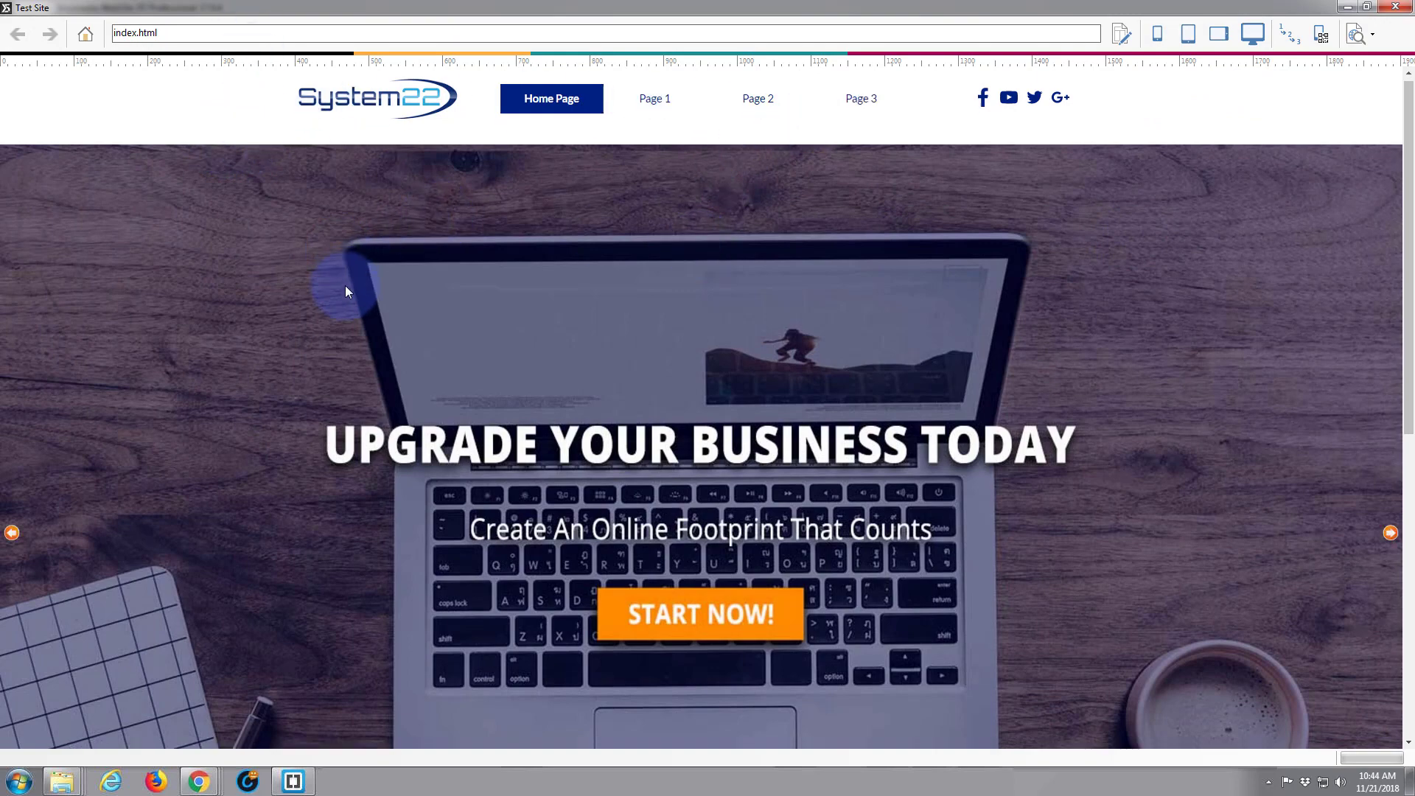
scroll(345, 285, down, 5)
scroll(345, 288, down, 1)
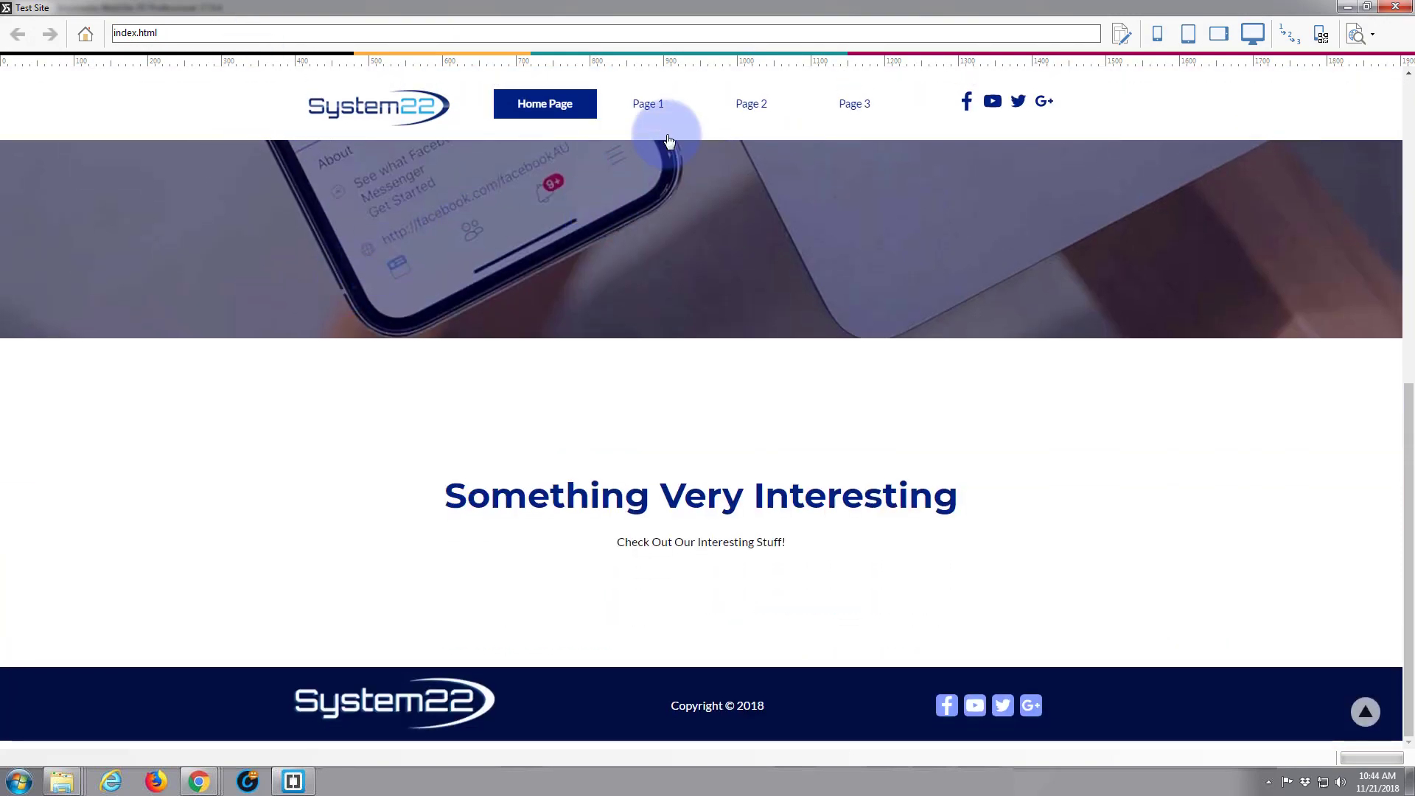
scroll(535, 300, up, 6)
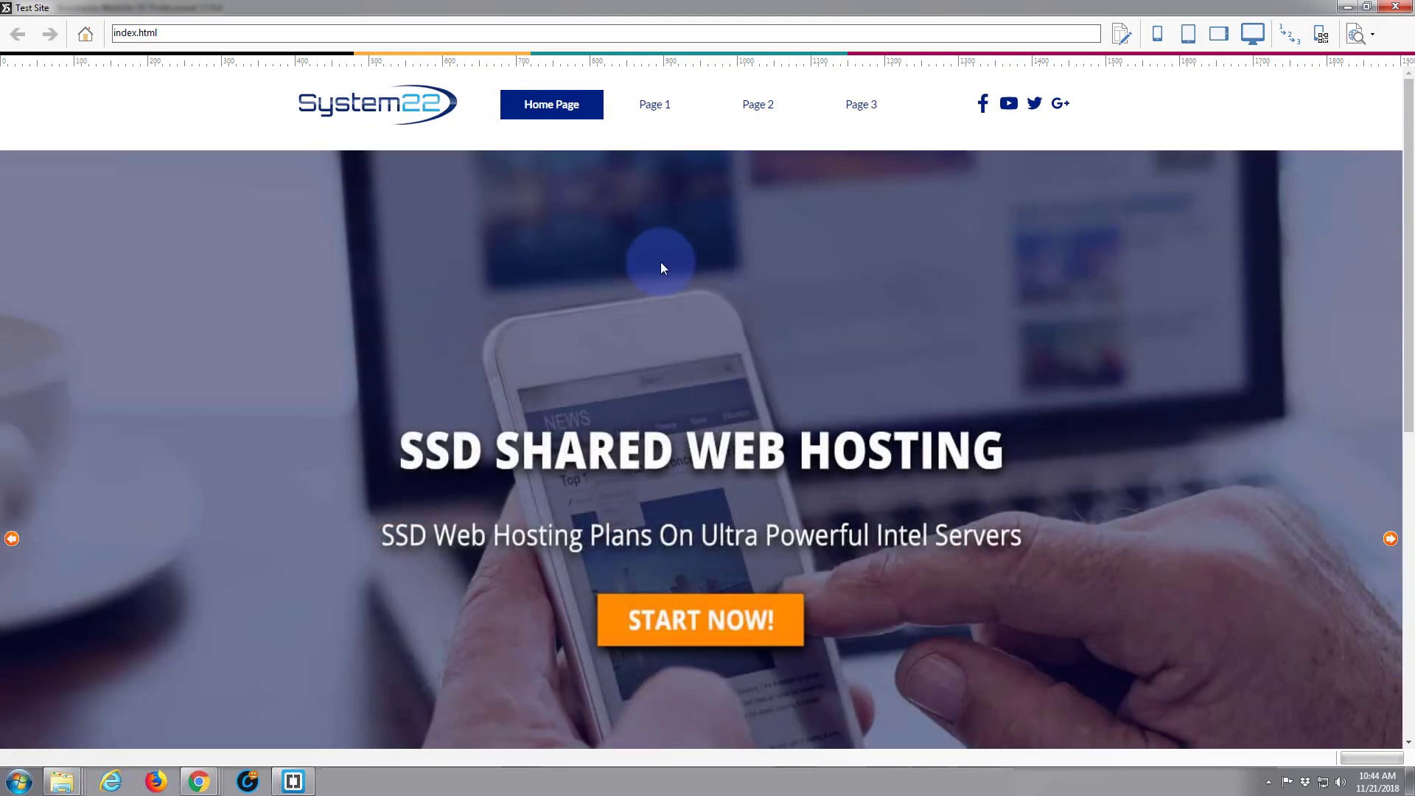
scroll(659, 260, down, 3)
scroll(659, 259, up, 3)
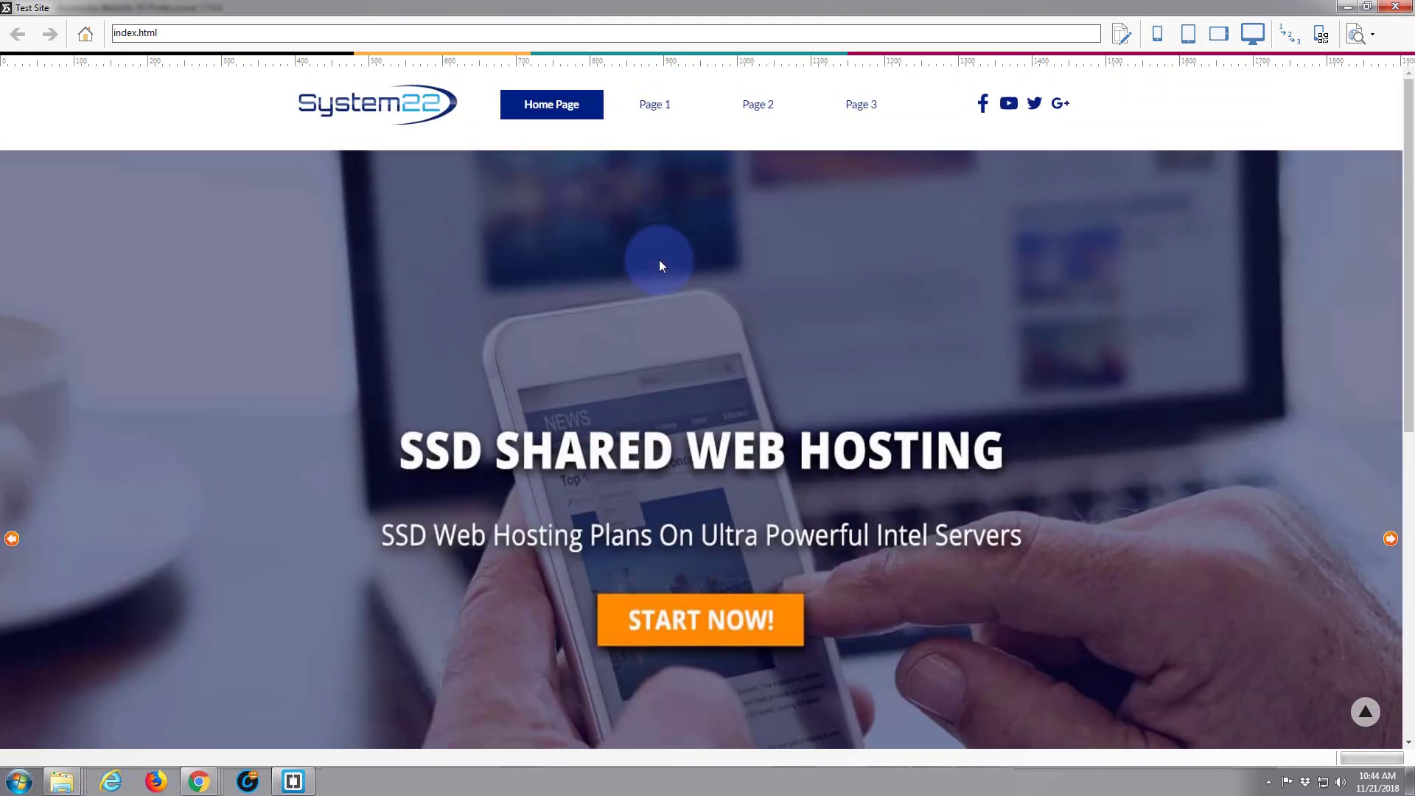